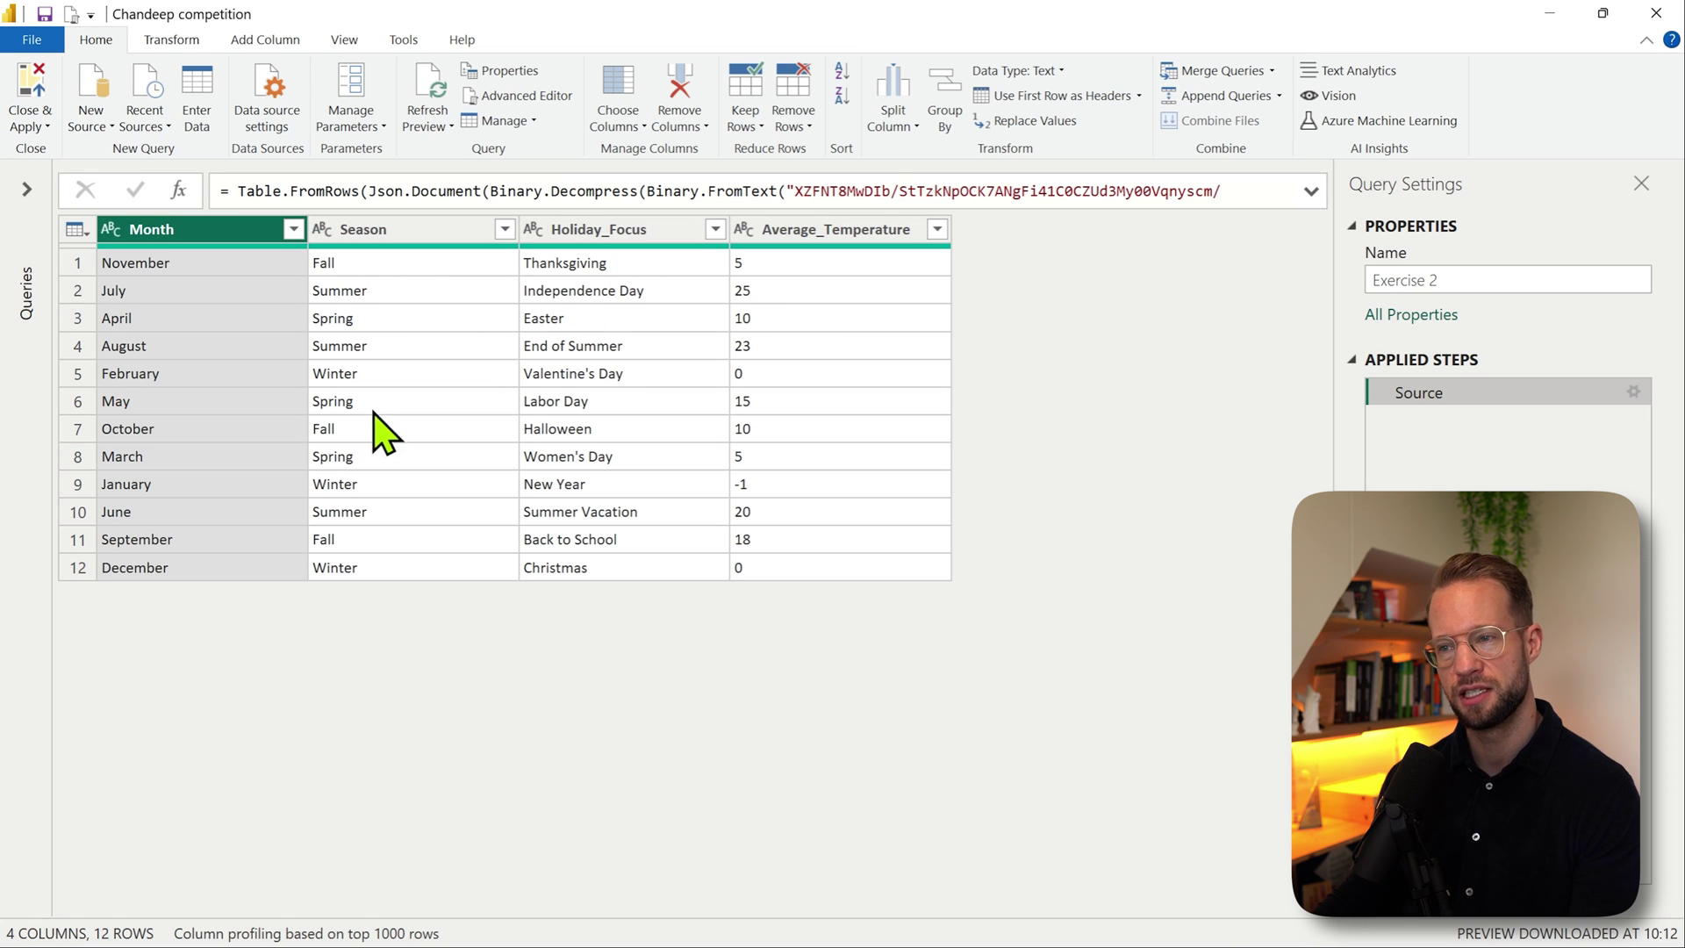
Step: Sort the table ascending by Season, giving Fall, Spring, Summer, Winter
click(504, 228)
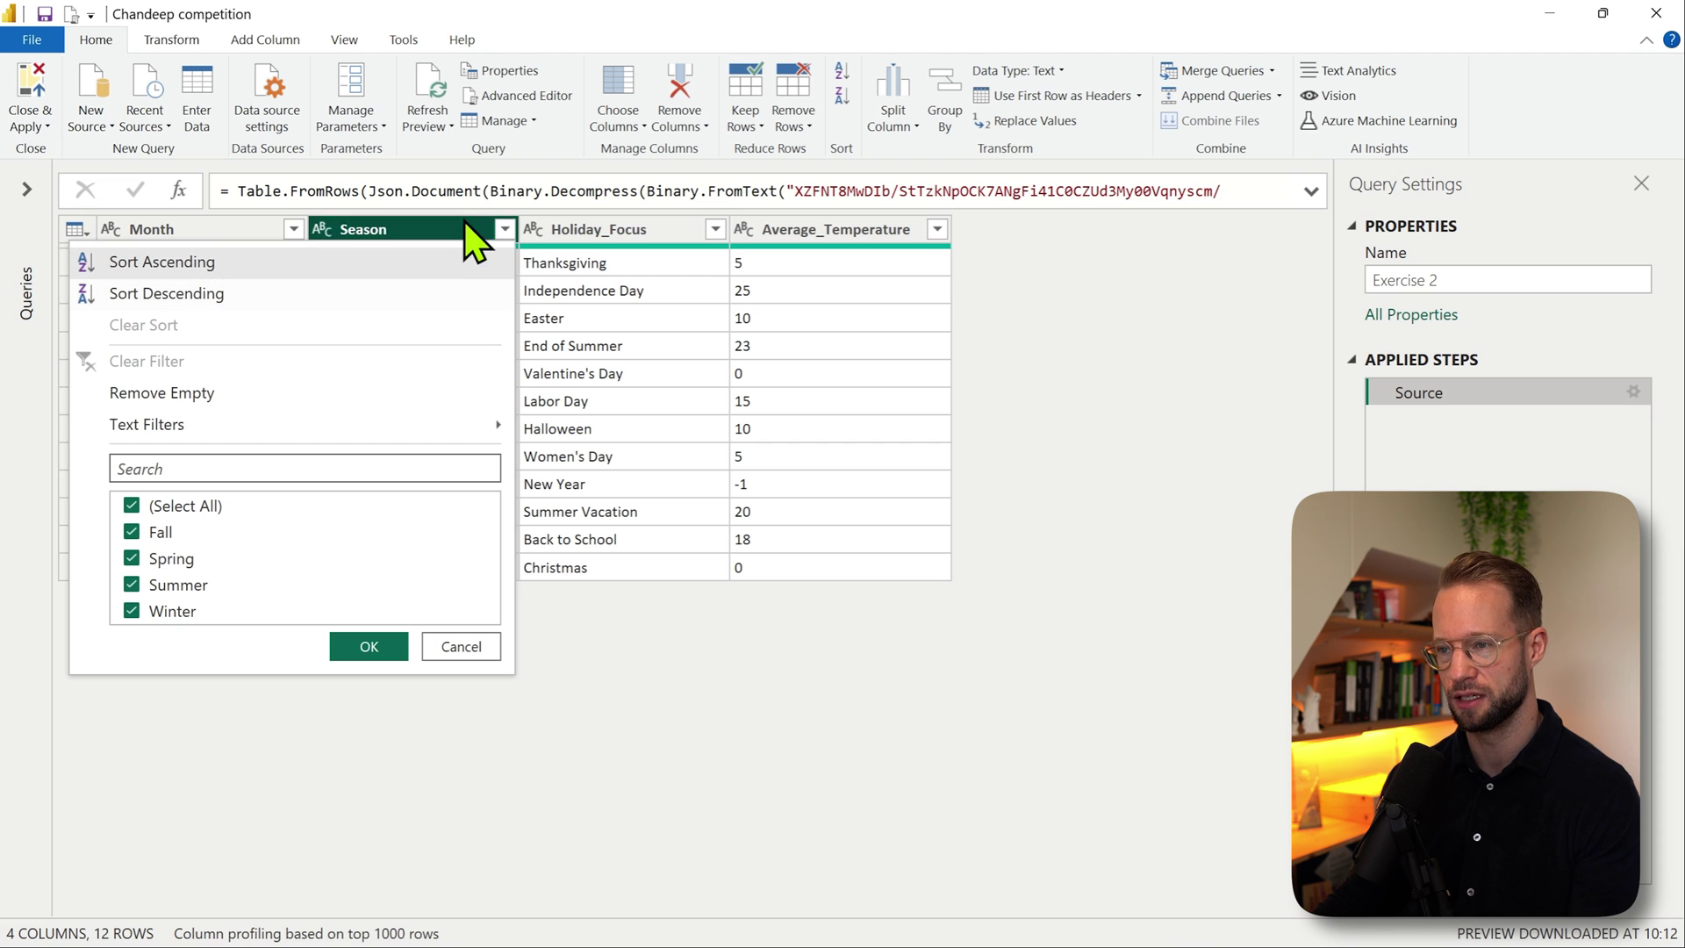
click(189, 263)
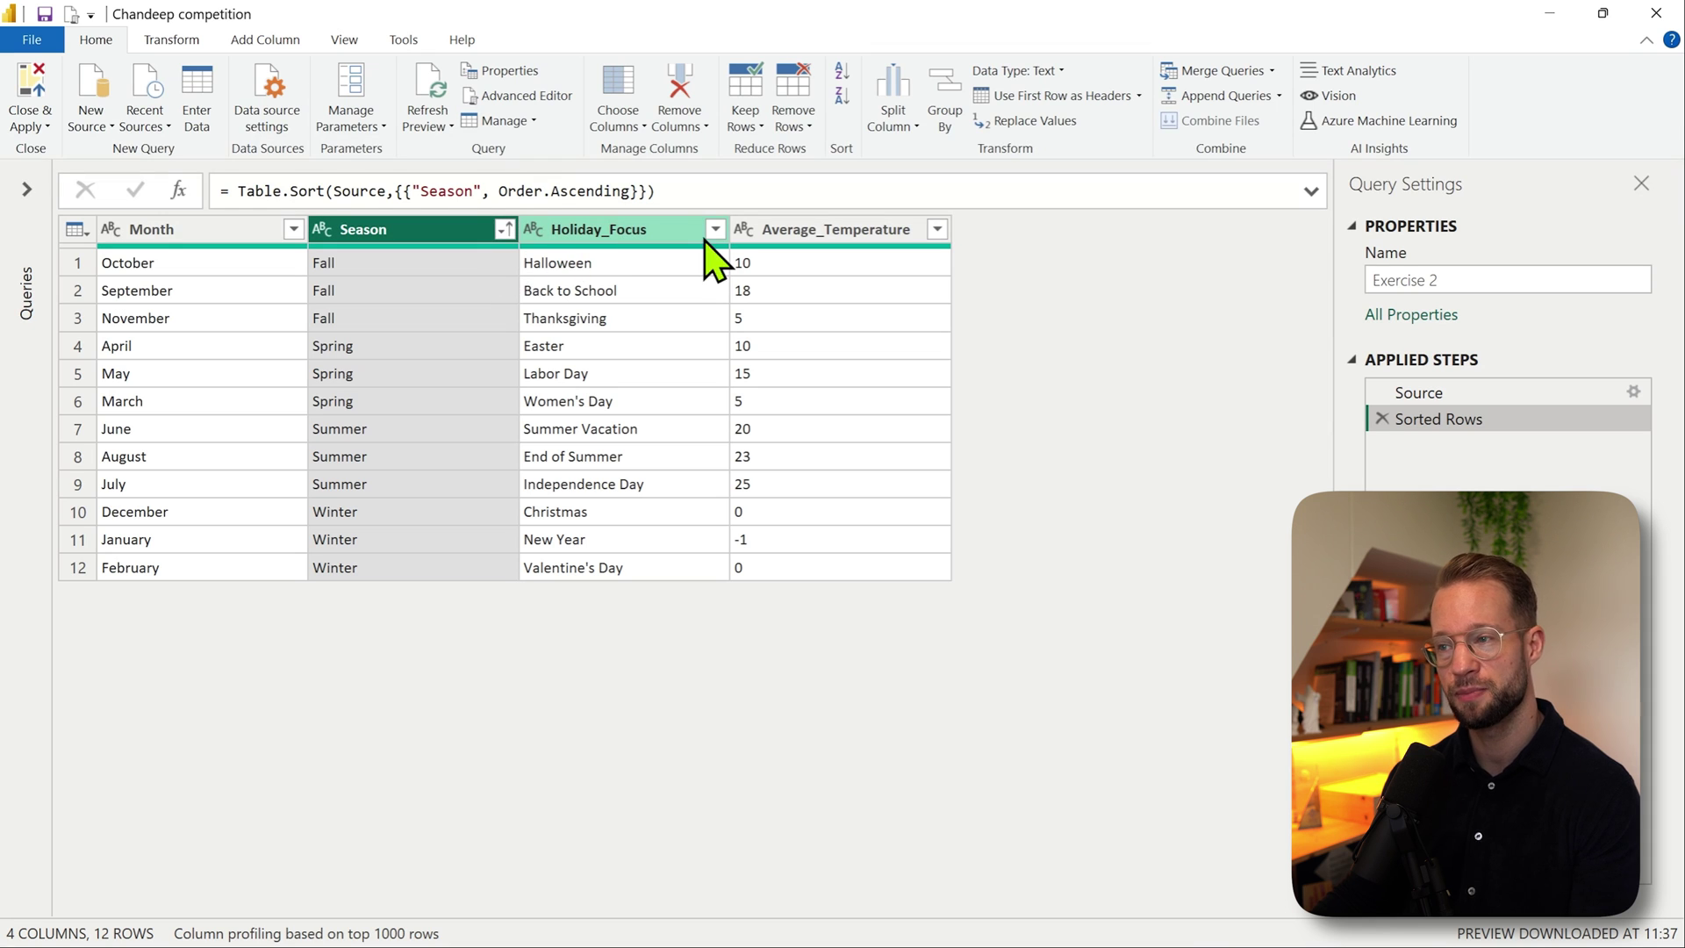
Step: Add a secondary descending Average_Temperature sort and tidy the spacing in the Table.Sort formula
click(939, 230)
click(644, 295)
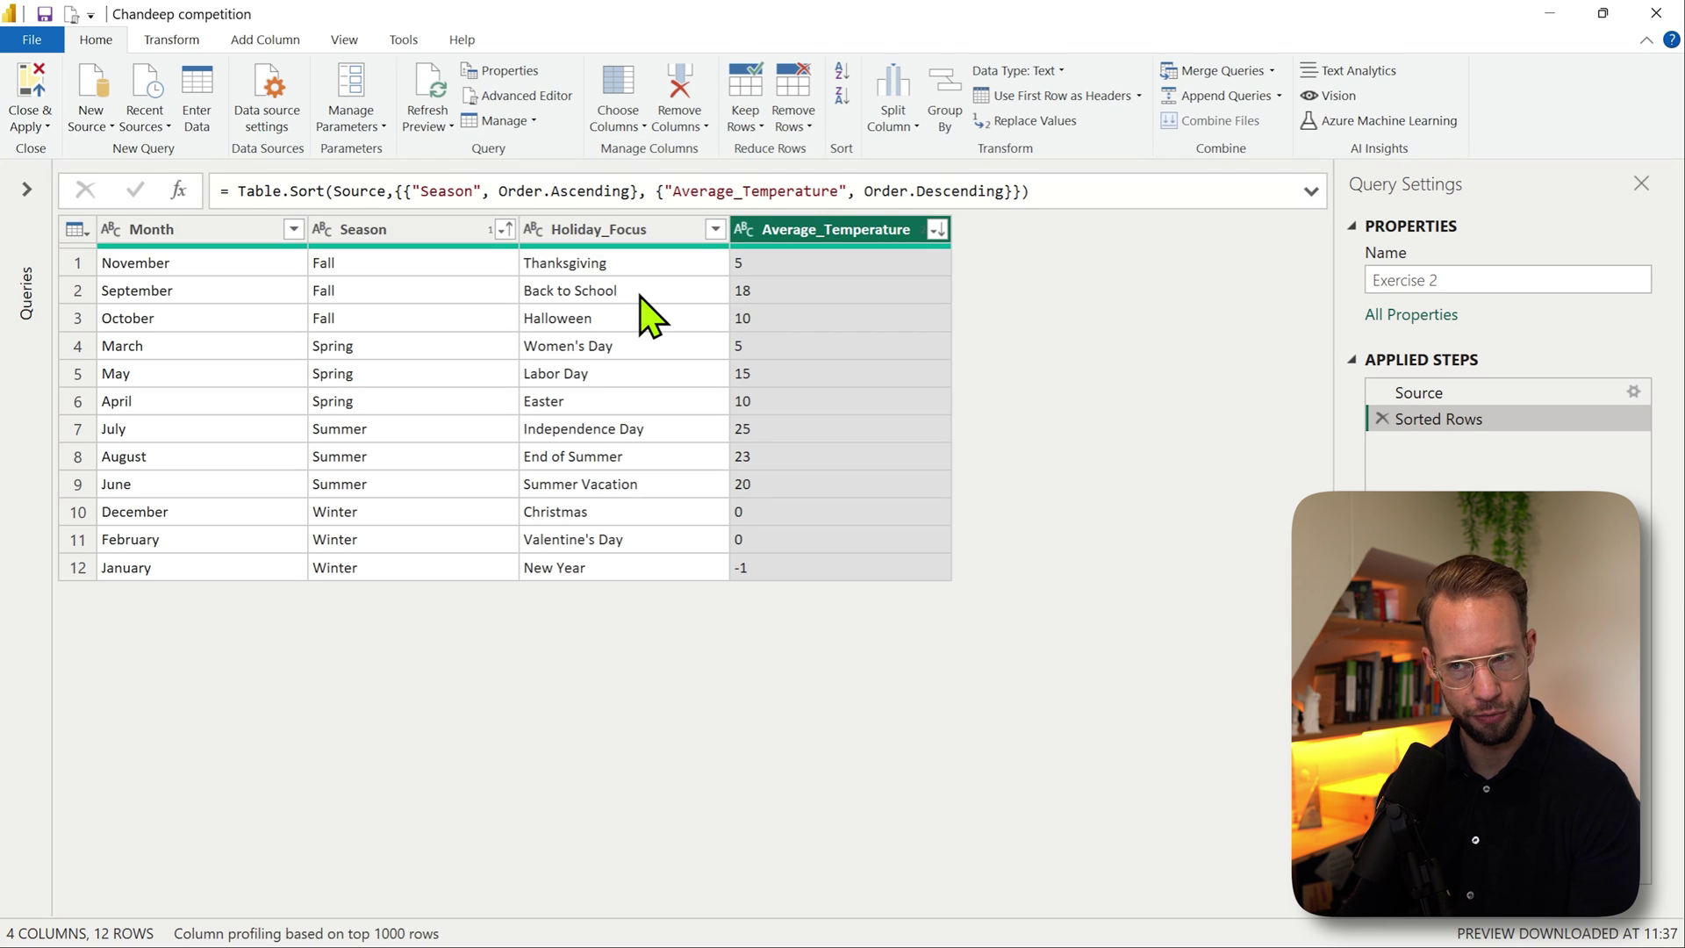
click(407, 190)
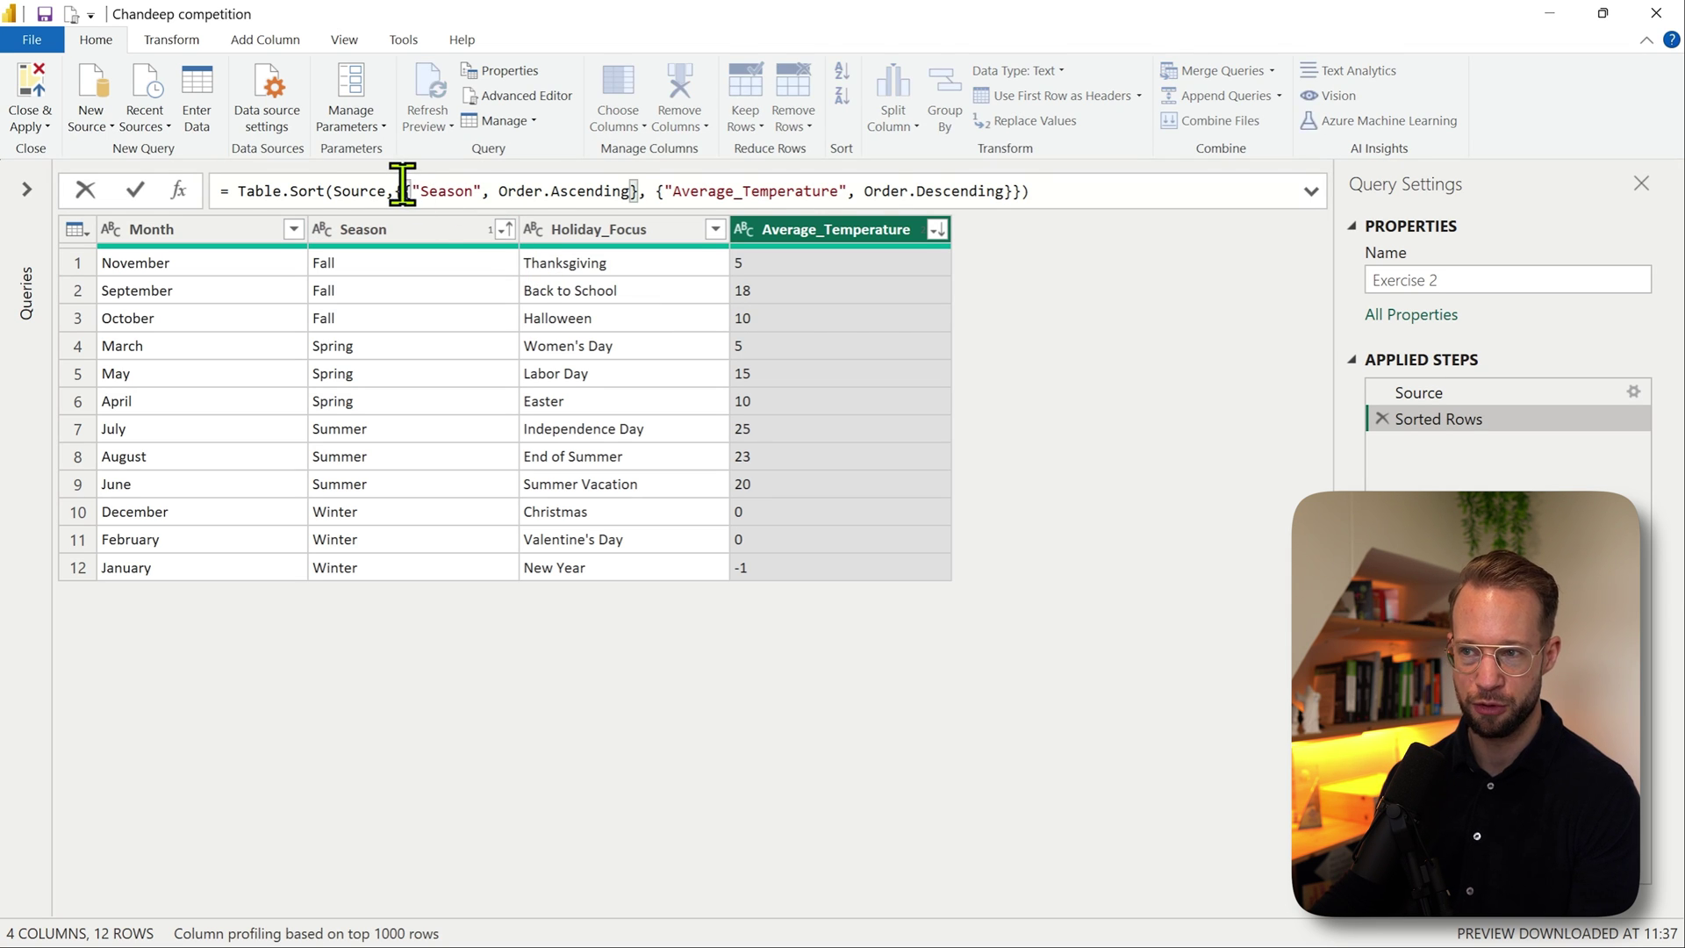
click(1026, 191)
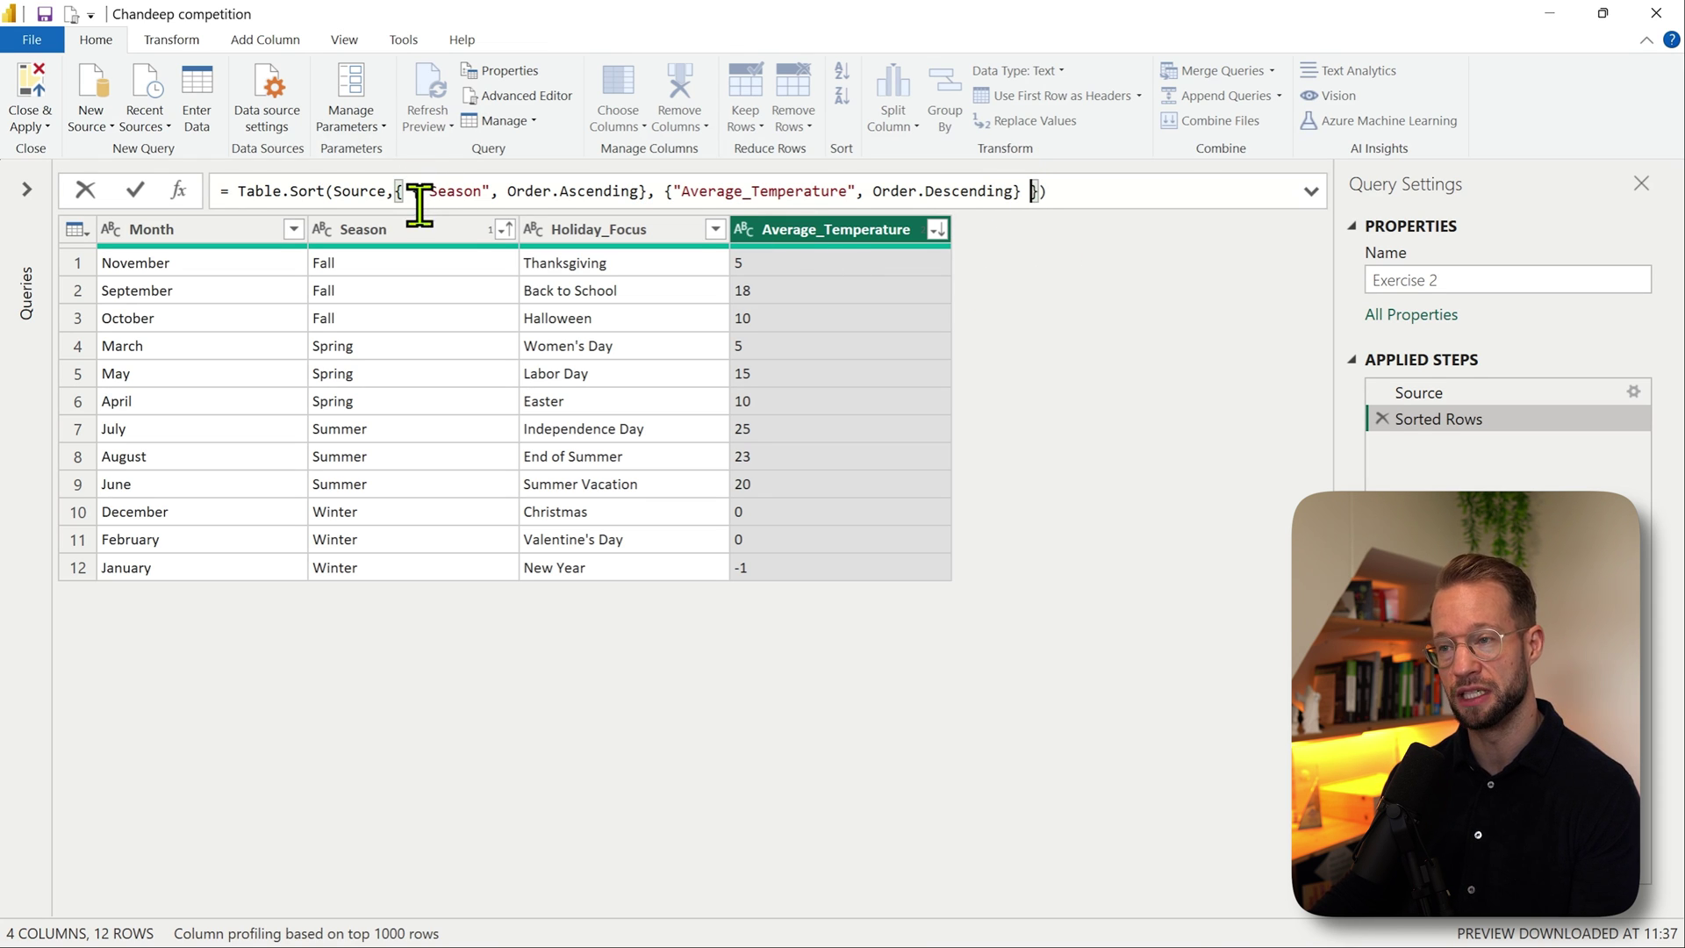
drag(420, 191, 1019, 190)
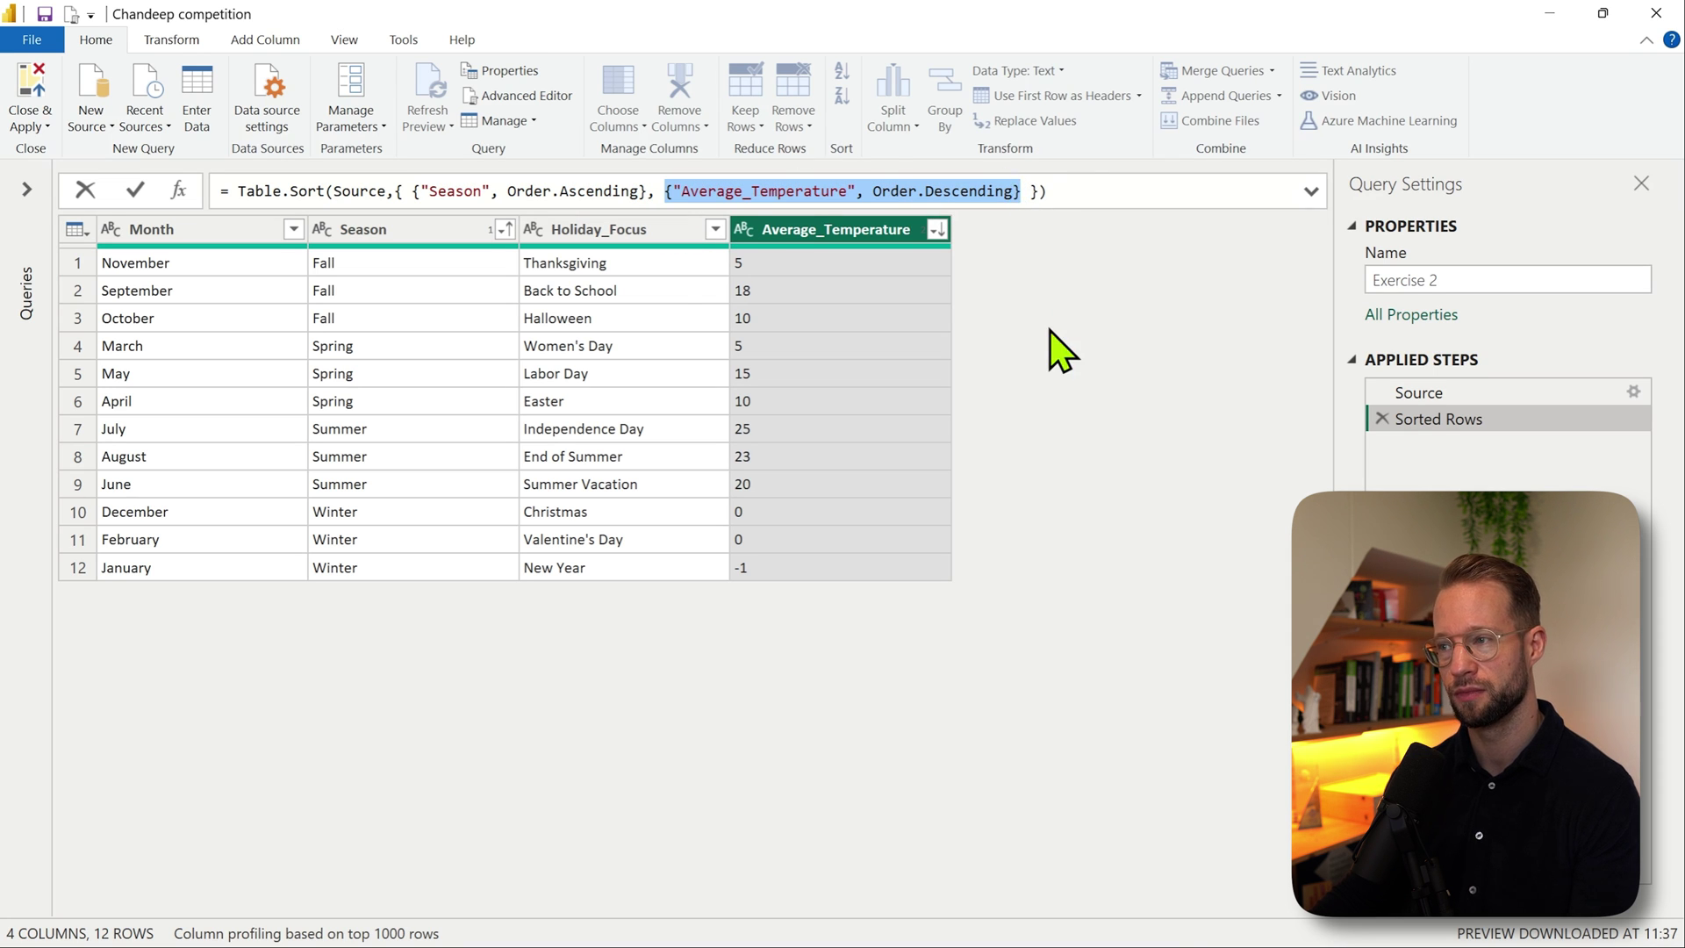
key(Return)
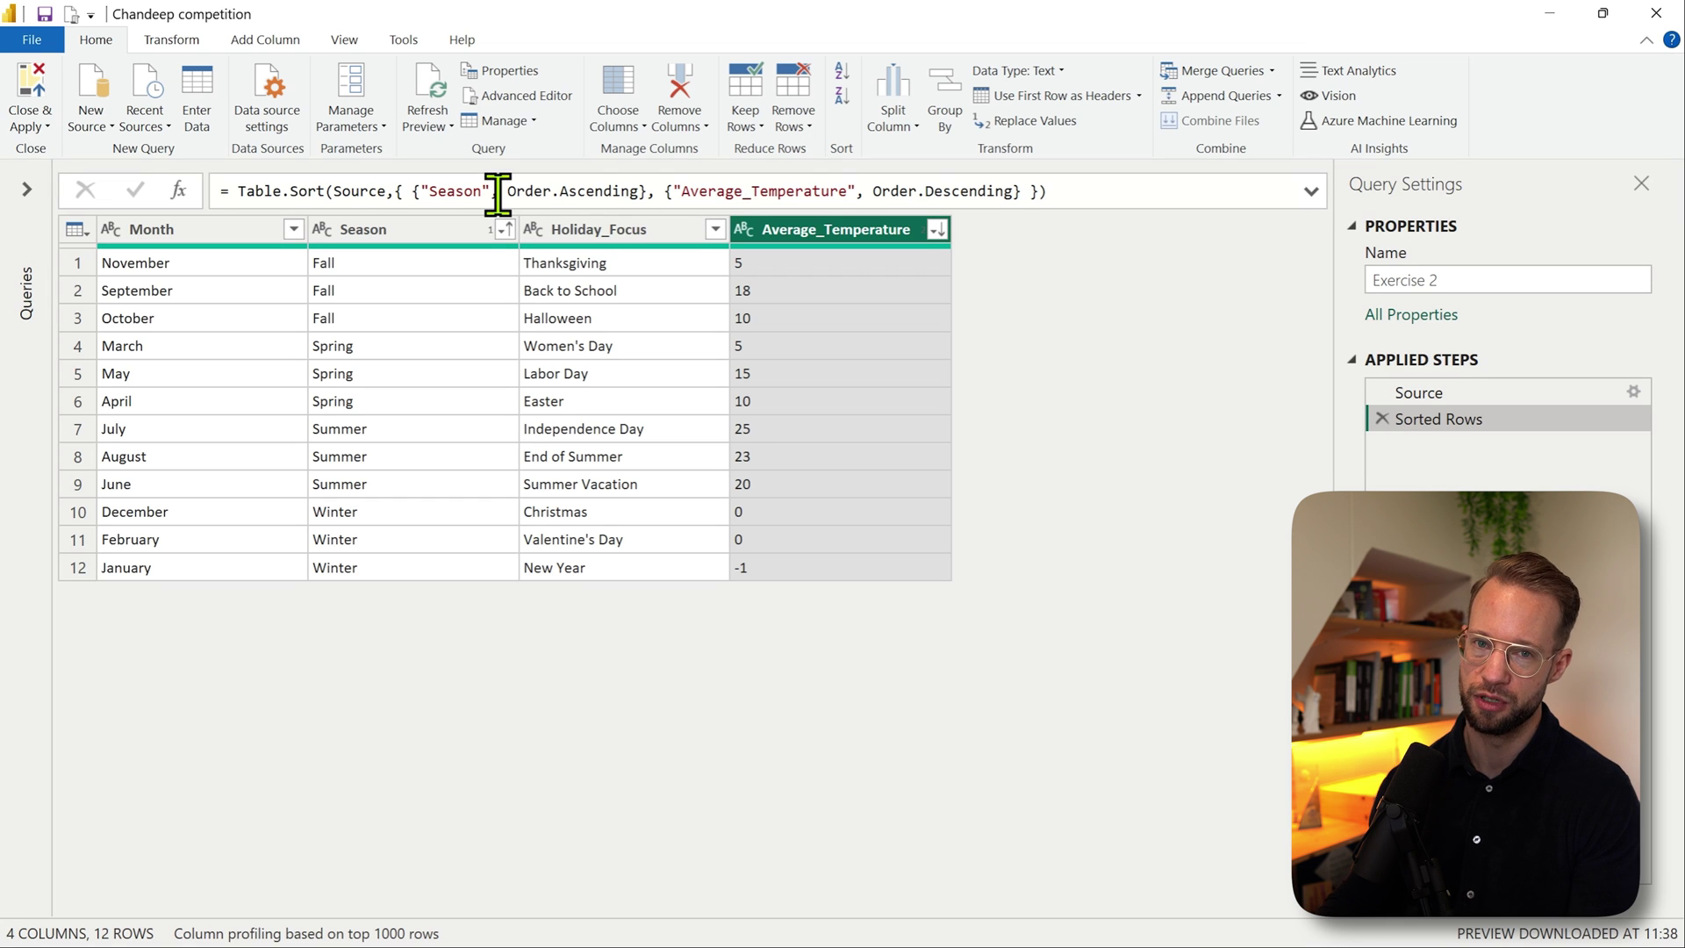
Step: Delete the Season/temperature Sorted Rows step and sort the Month column ascending instead
click(1380, 420)
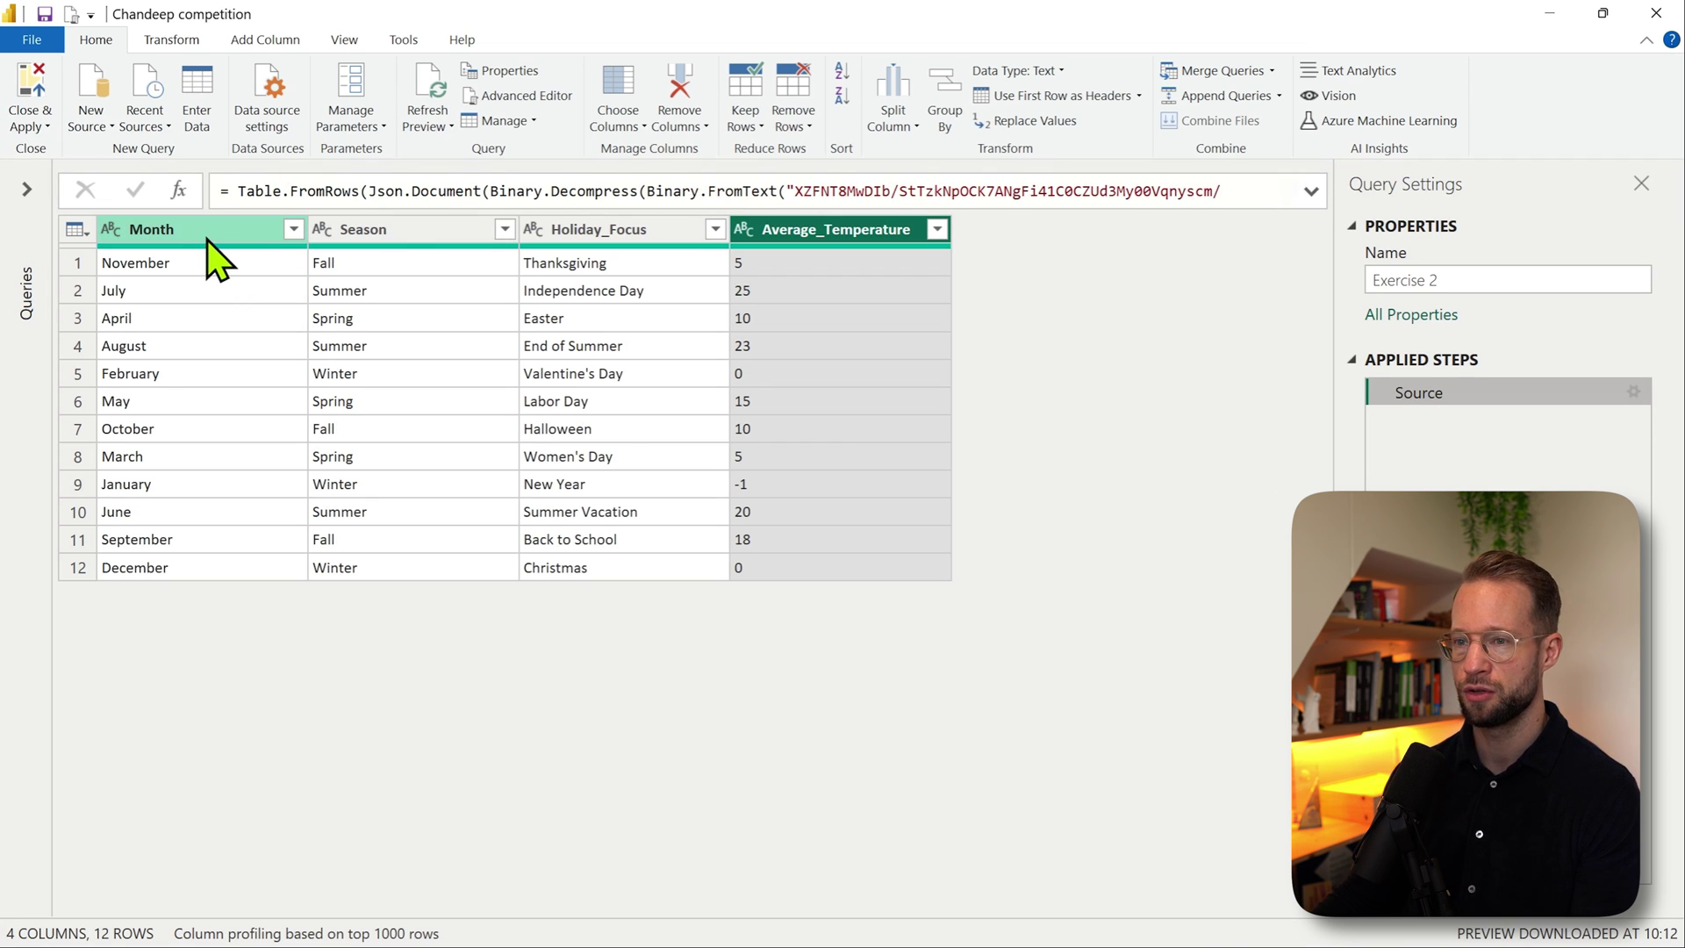
click(184, 233)
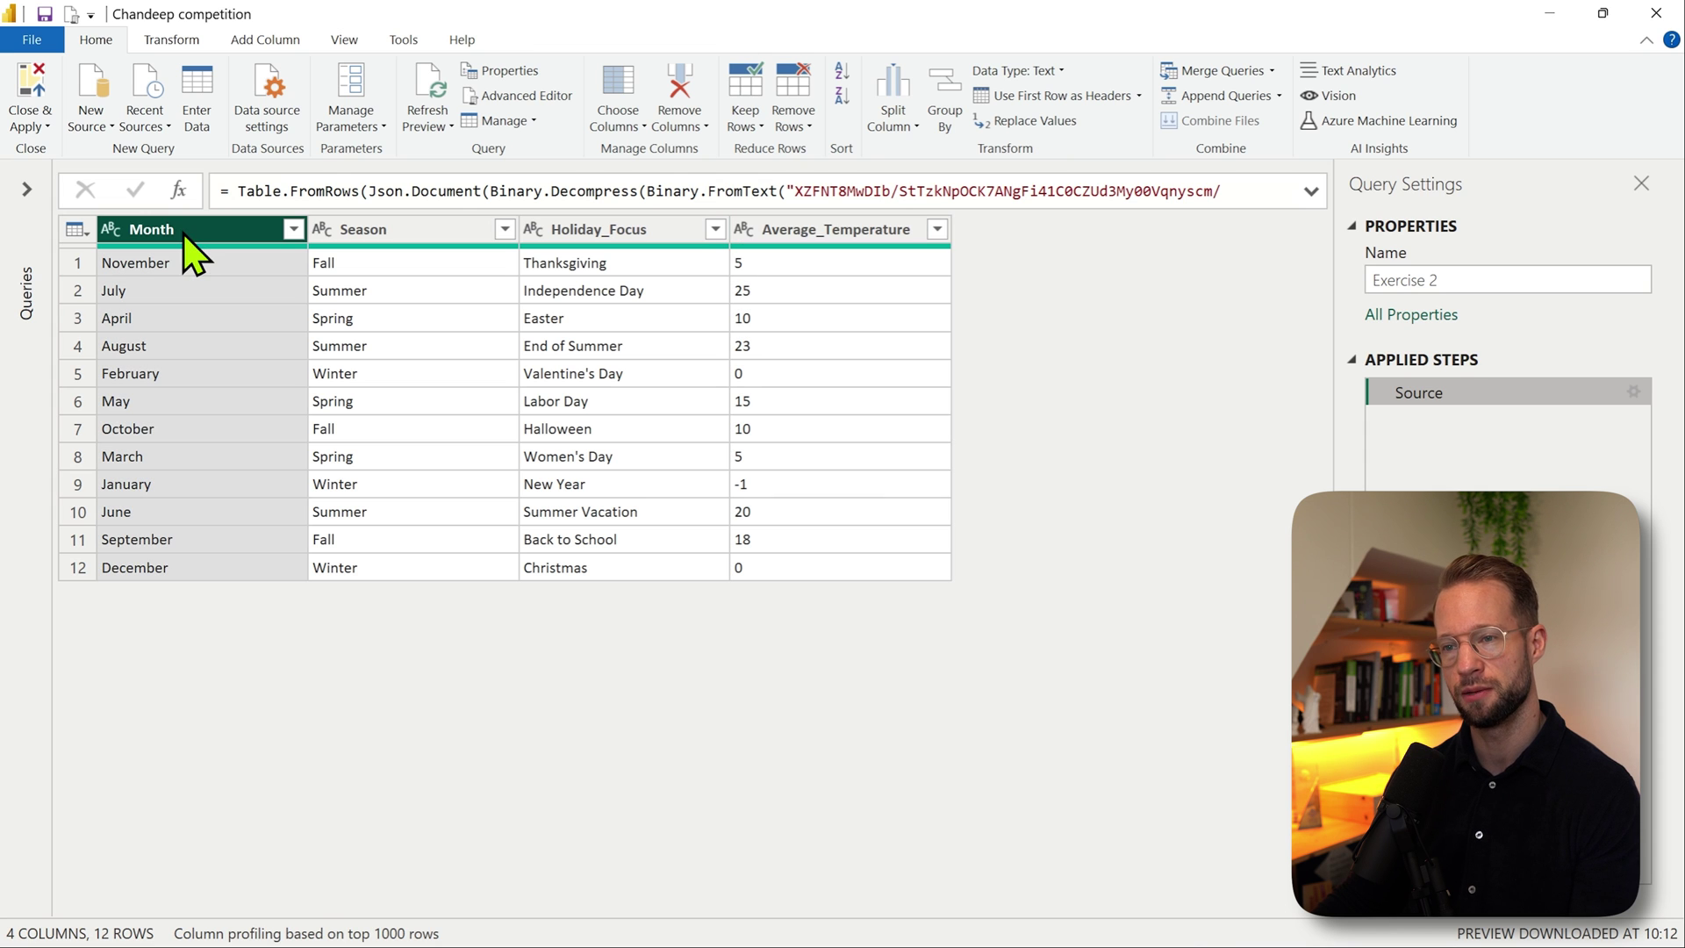
click(293, 229)
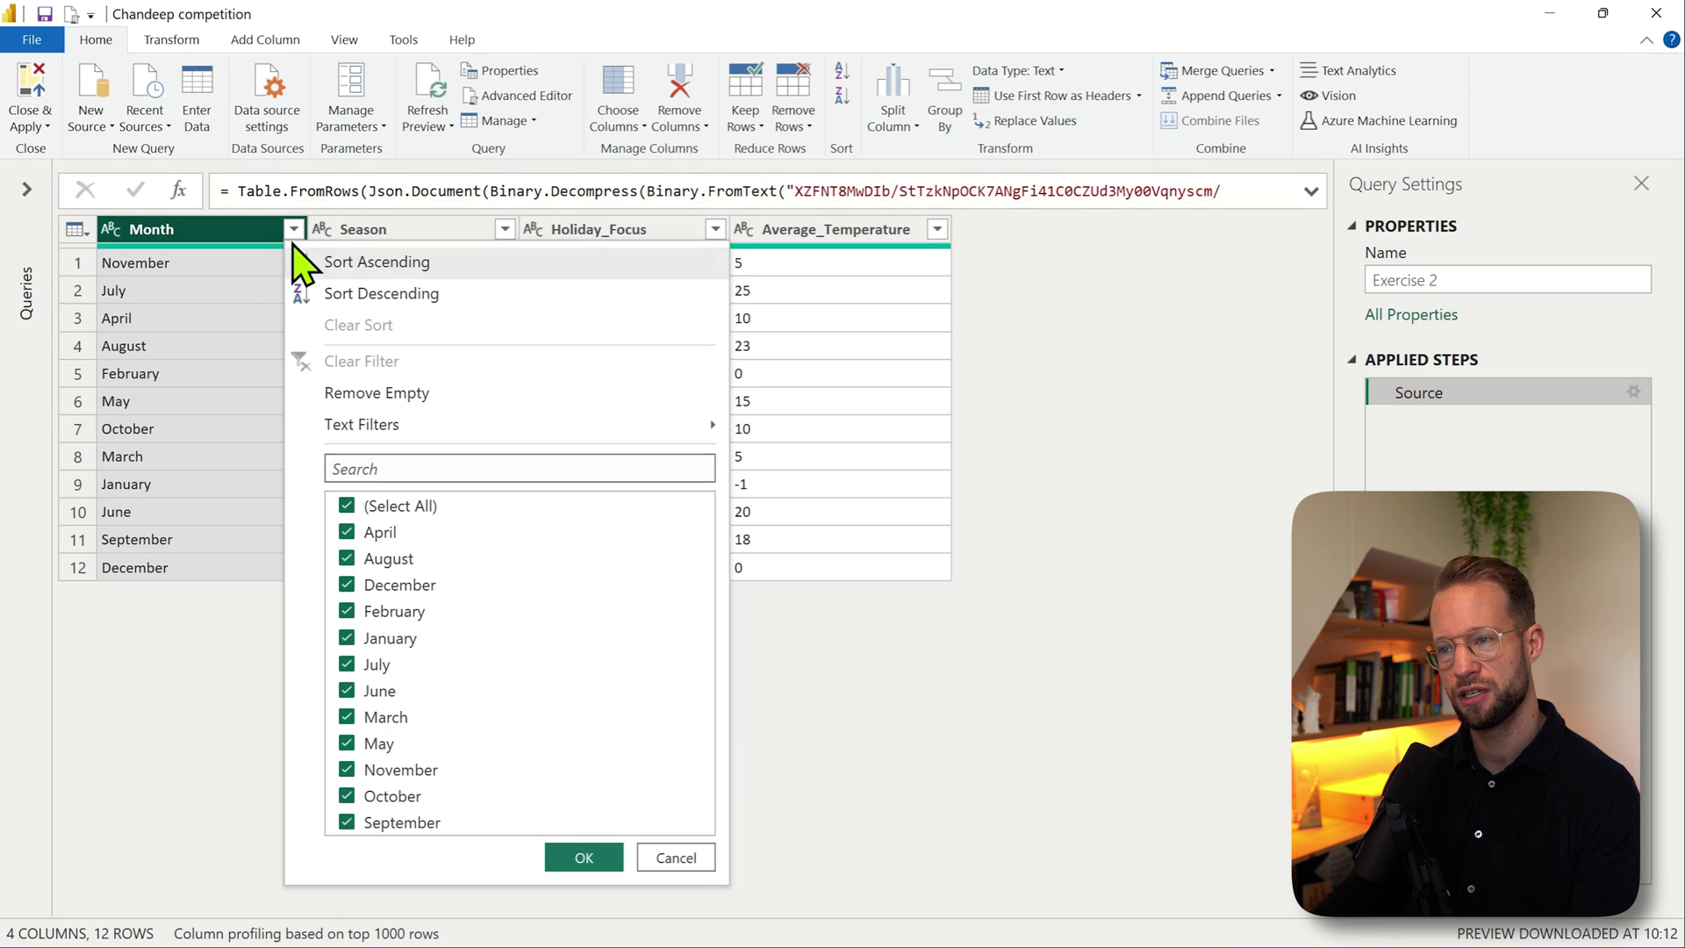
click(346, 260)
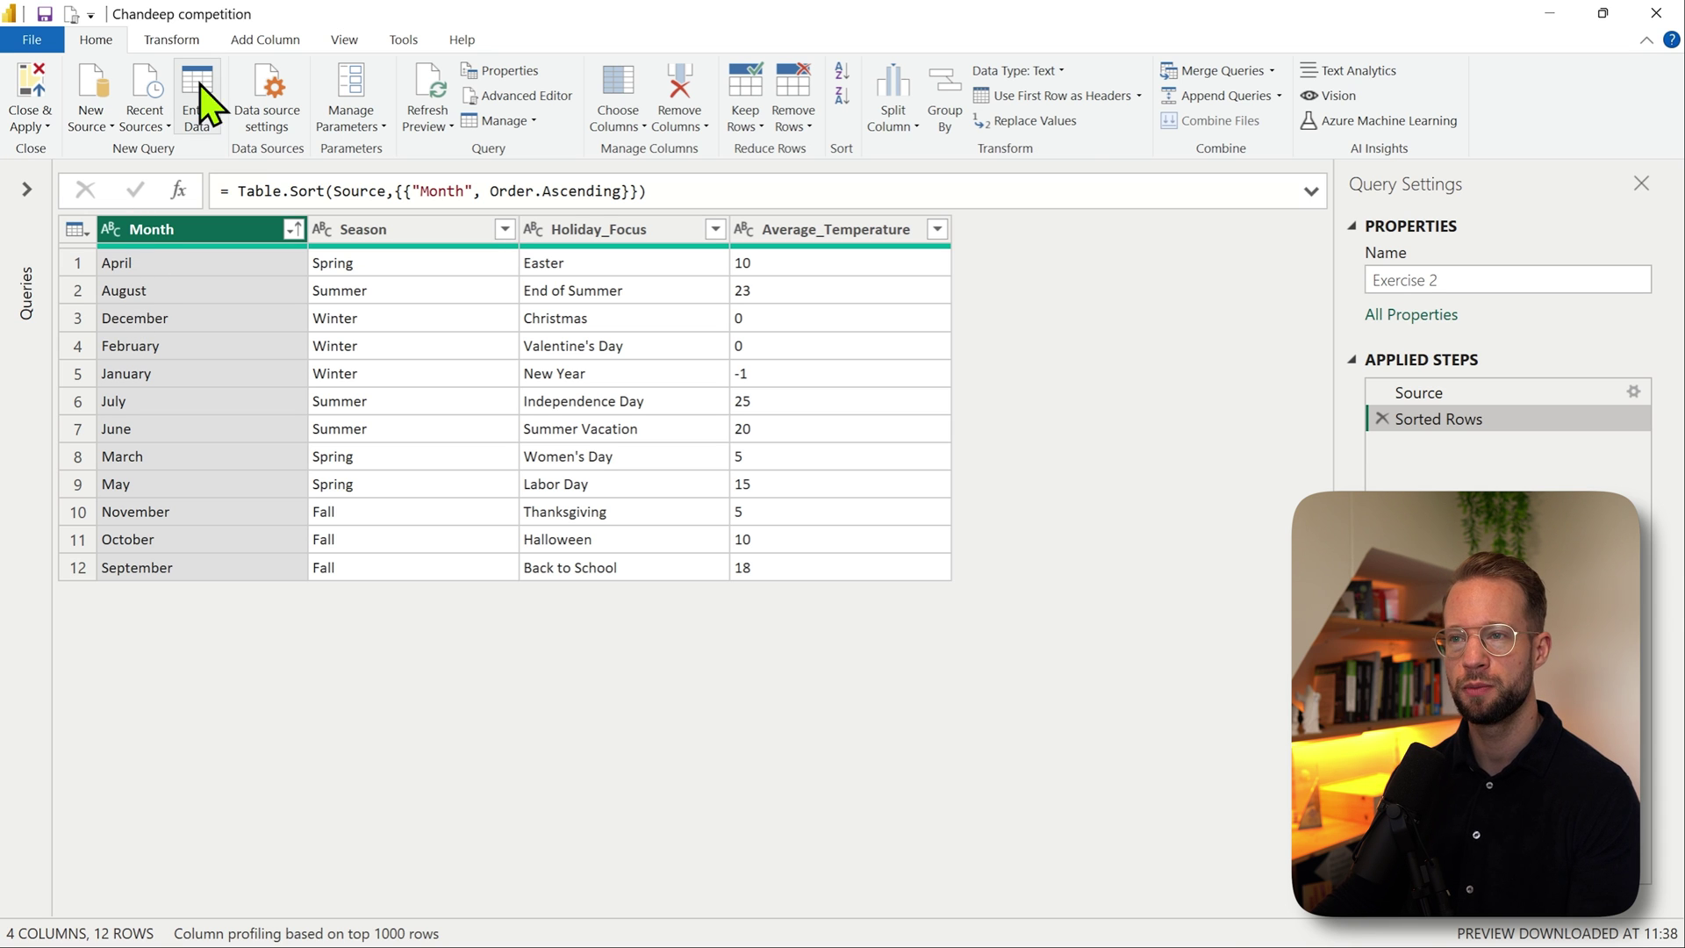
click(265, 40)
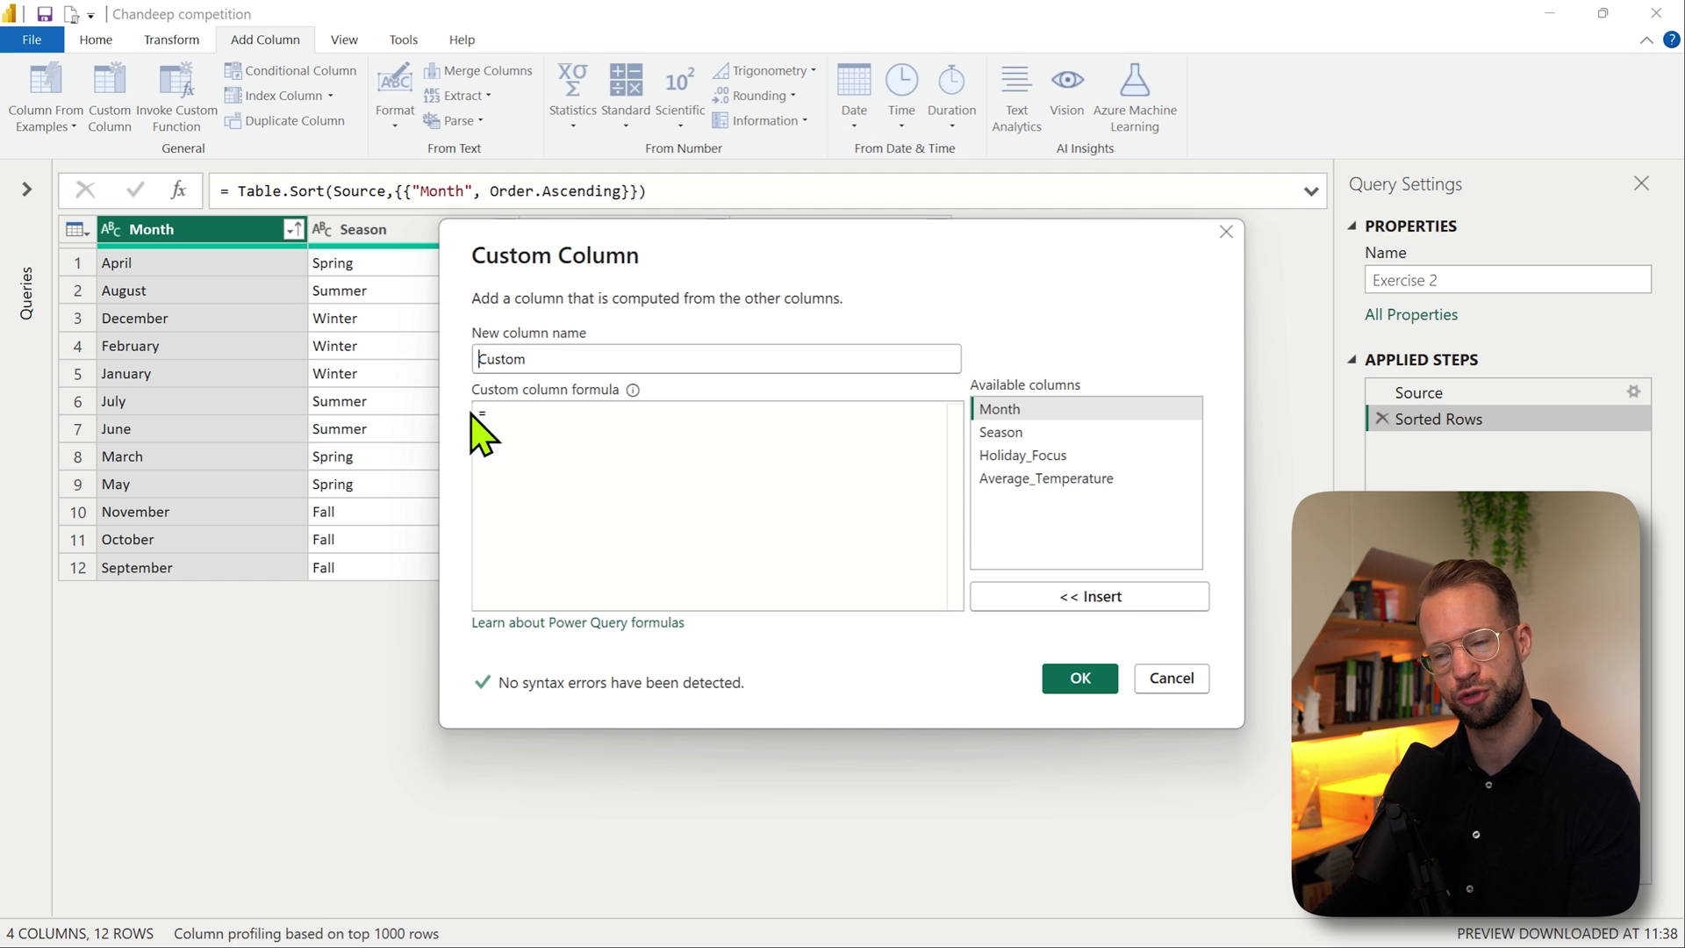
Step: Add a custom column named 'Sorting Column' with the formula [Month] & " 2024"
click(628, 474)
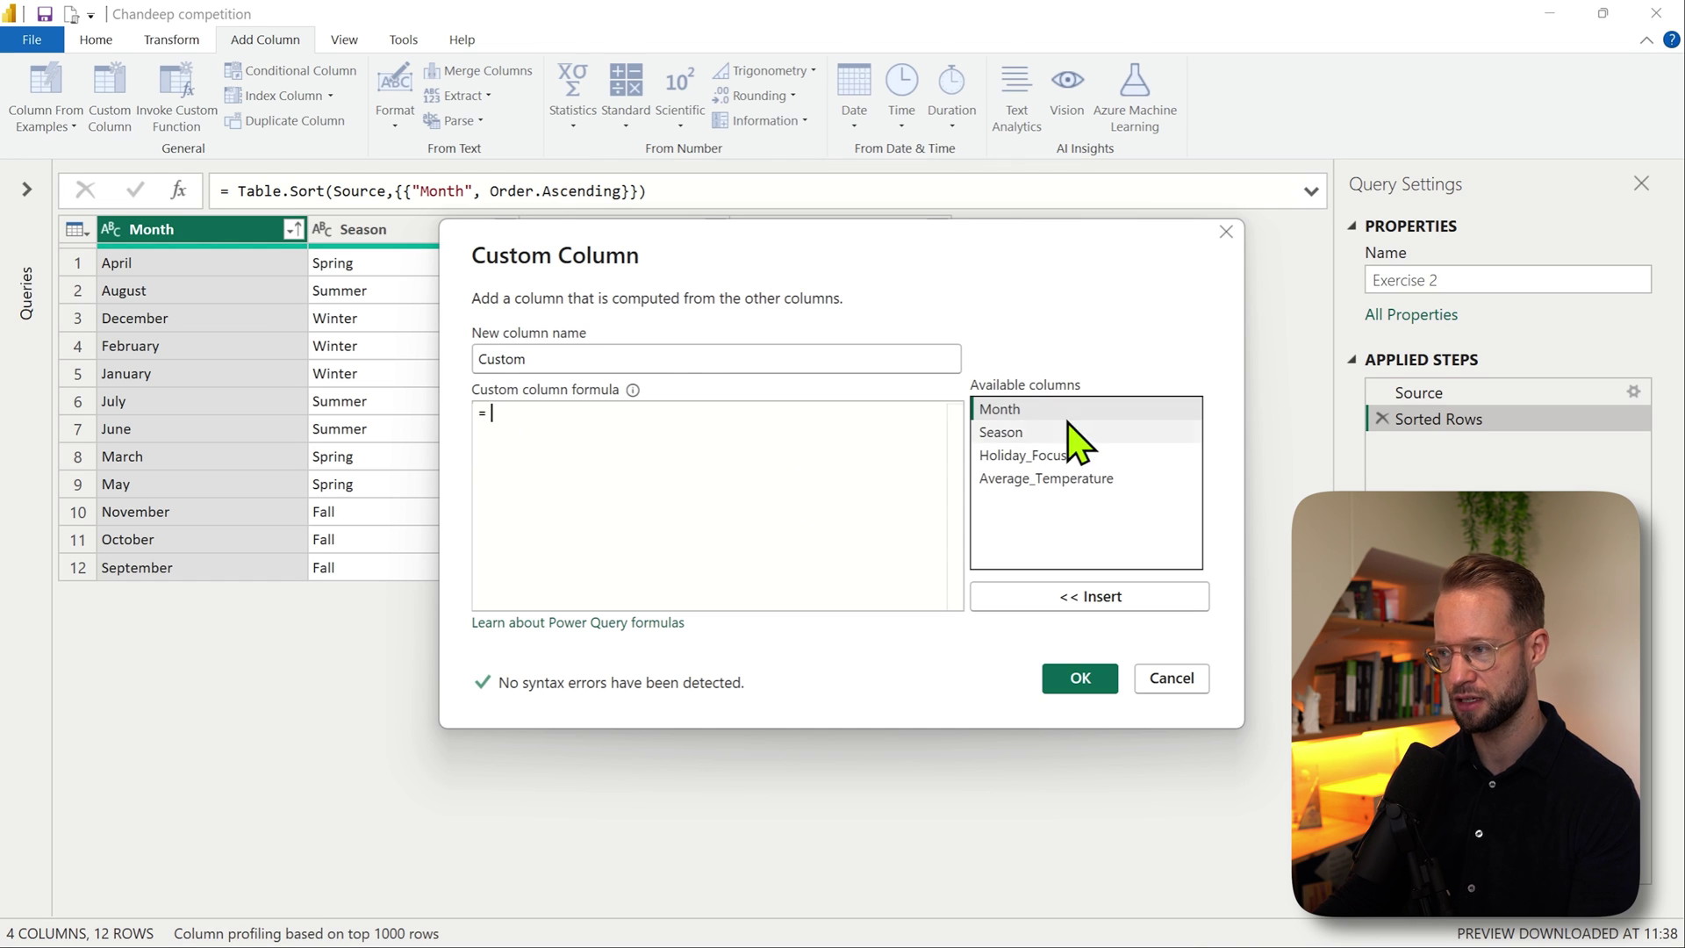
double_click(1024, 420)
text(& " 2024)
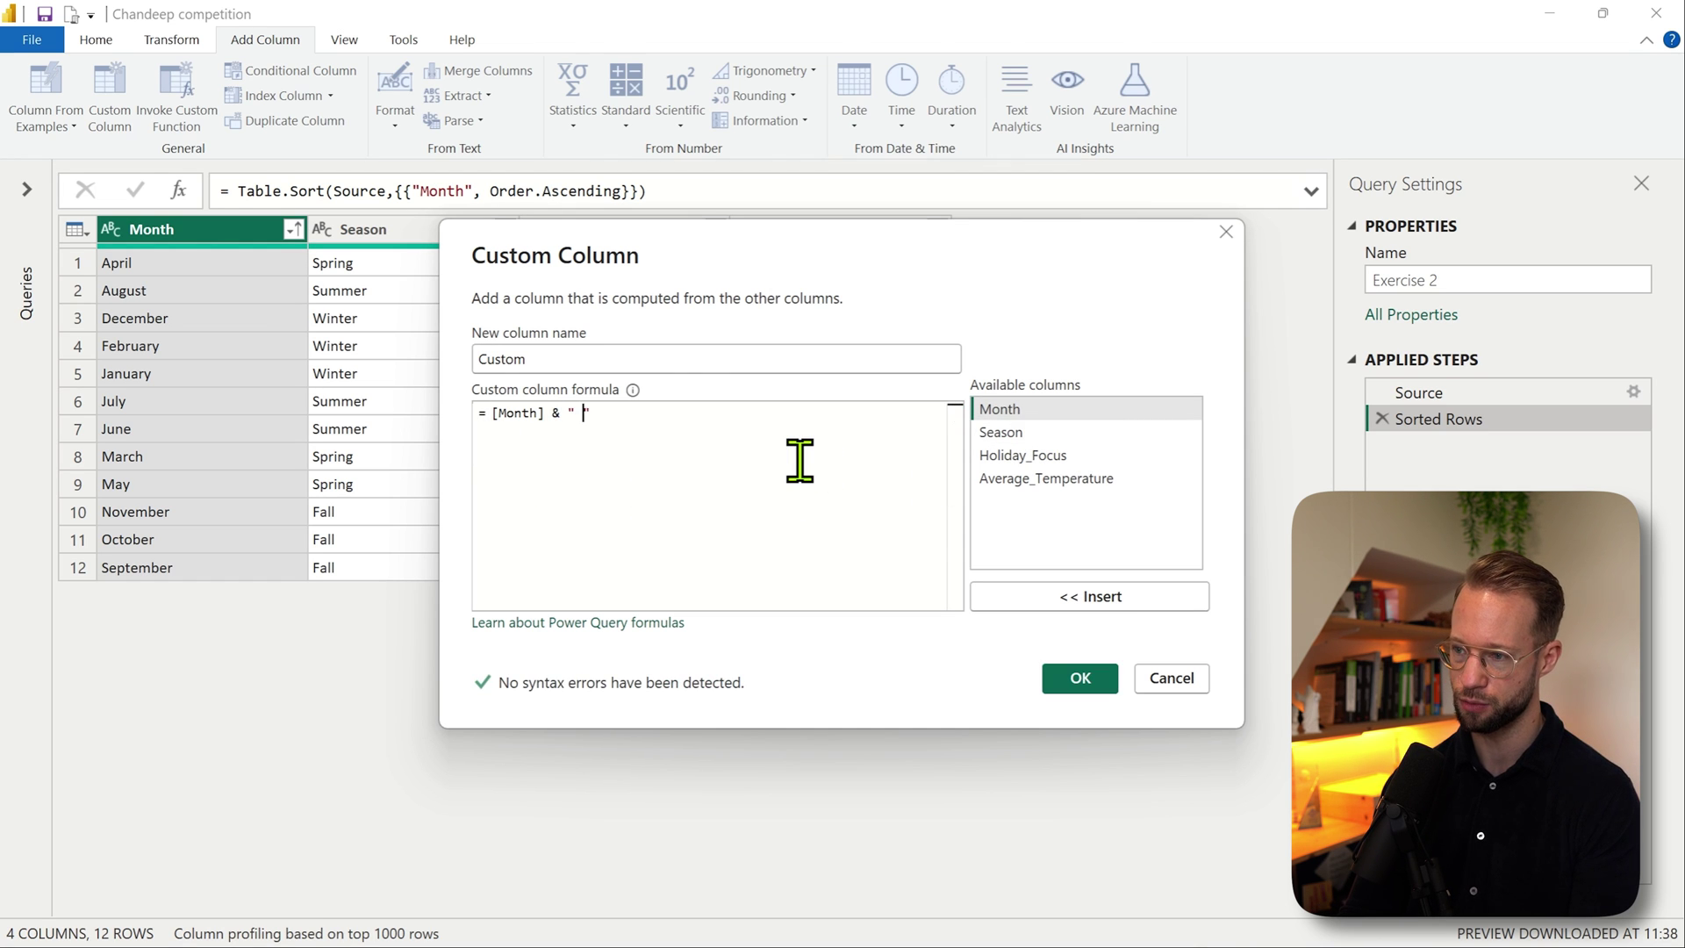
double_click(582, 358)
text(So)
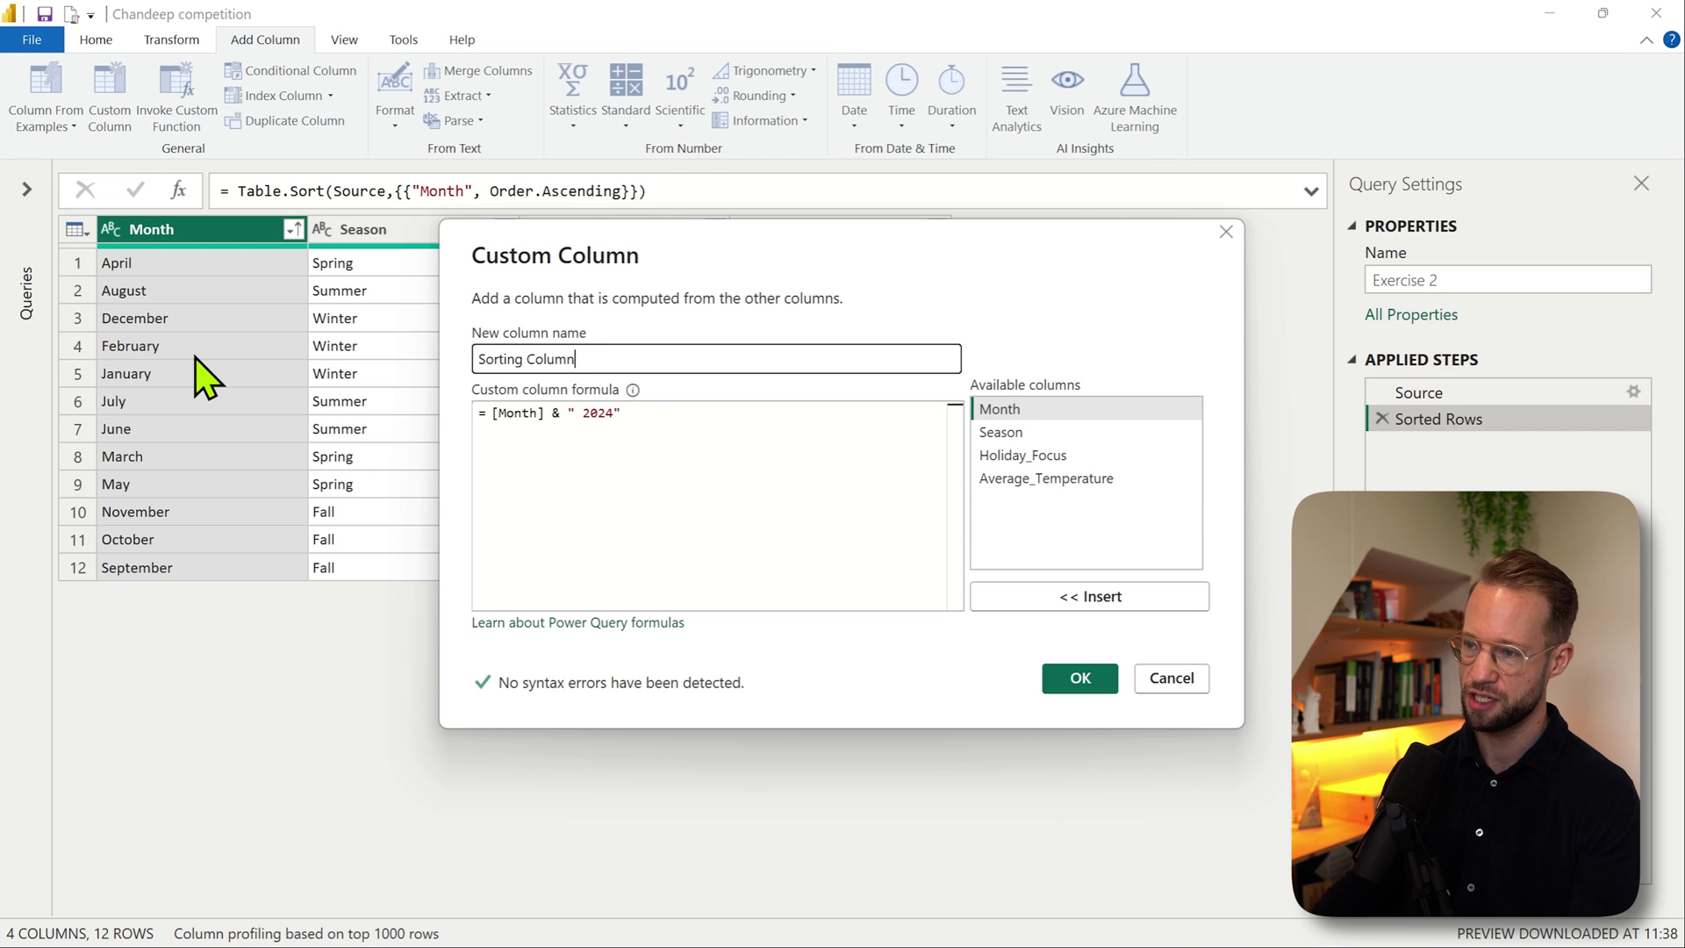
text(rting Column)
click(1081, 678)
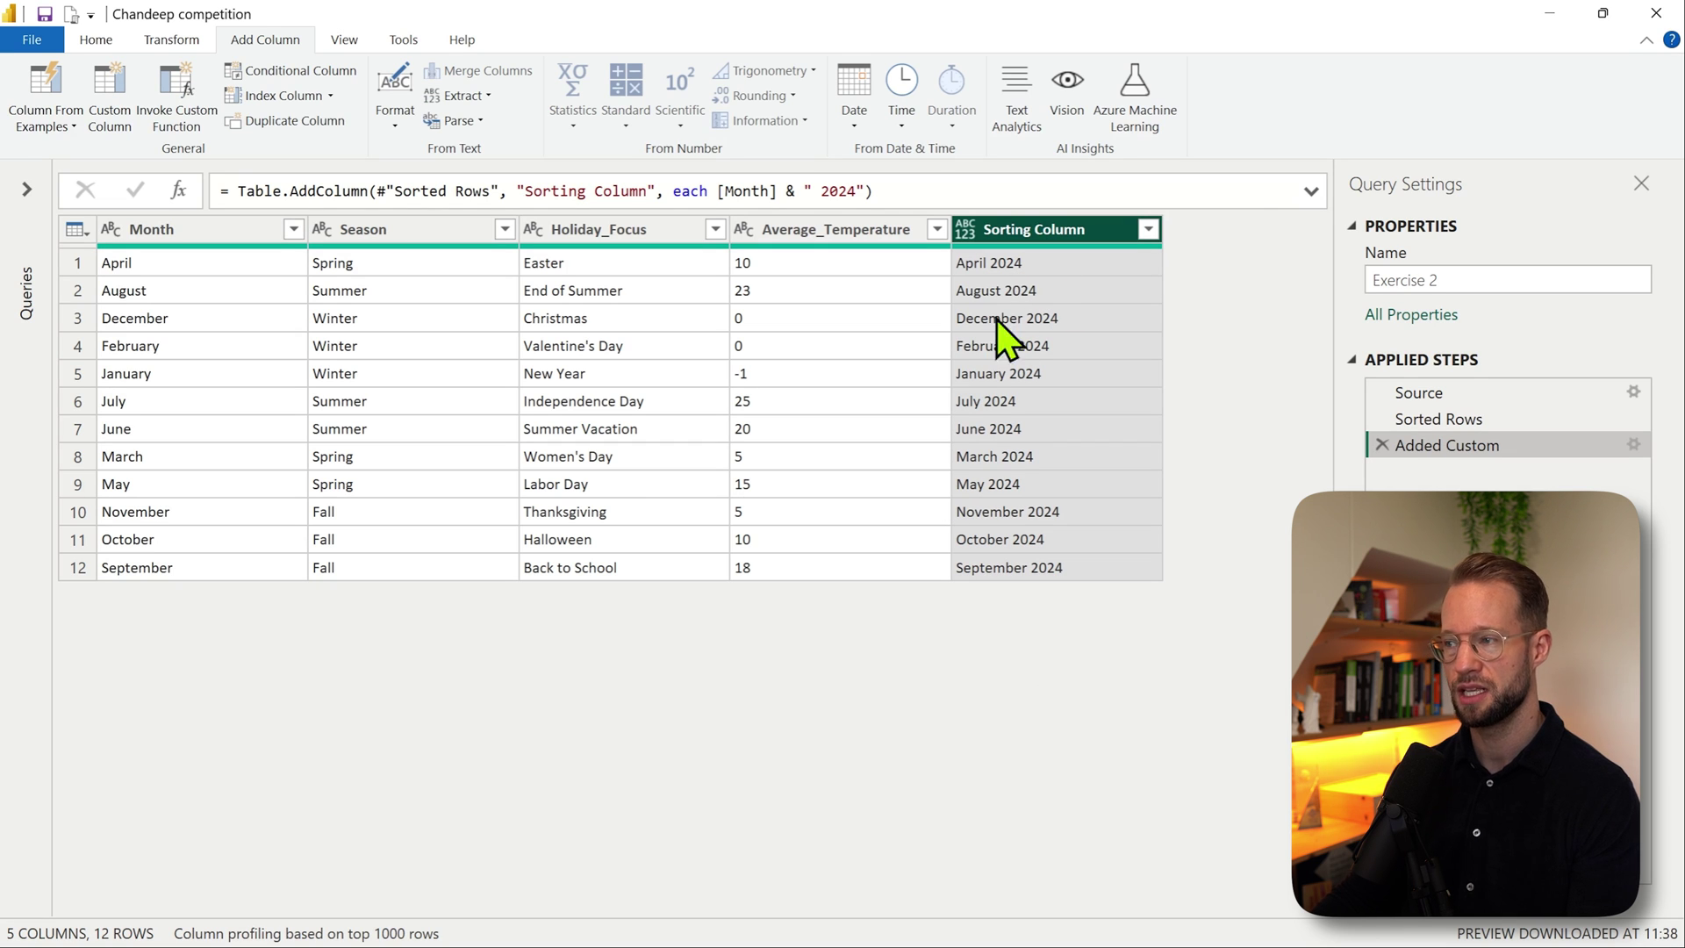
Step: Try sorting the text Sorting Column ascending, then remove that sort step
click(1148, 229)
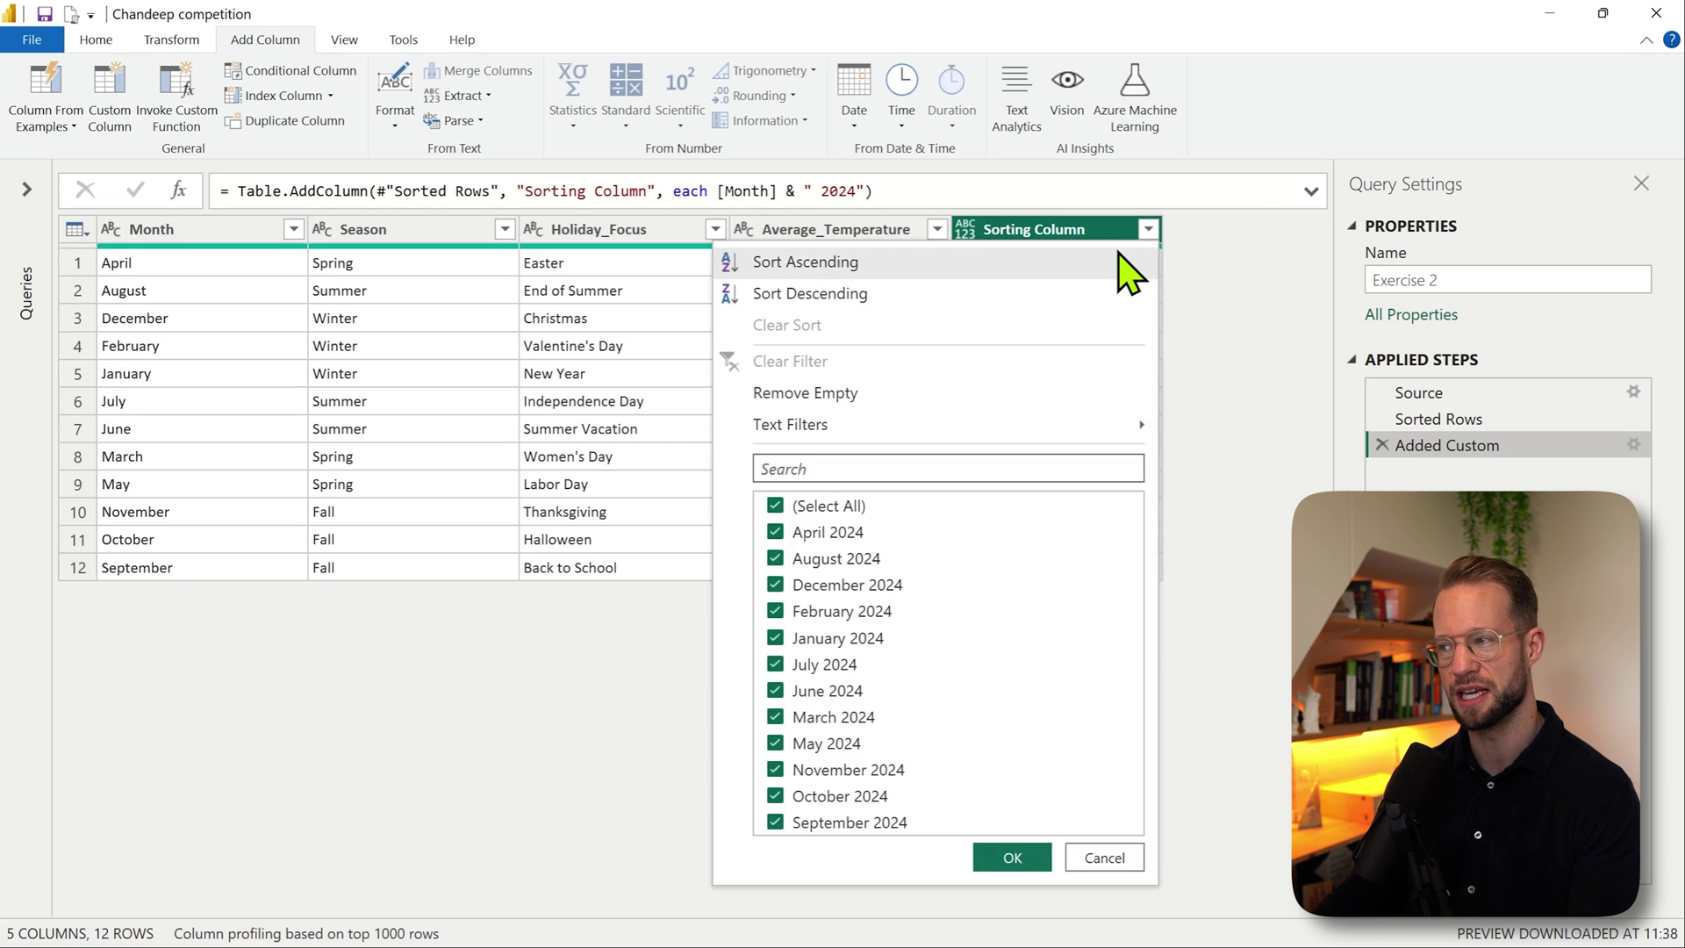
click(1126, 261)
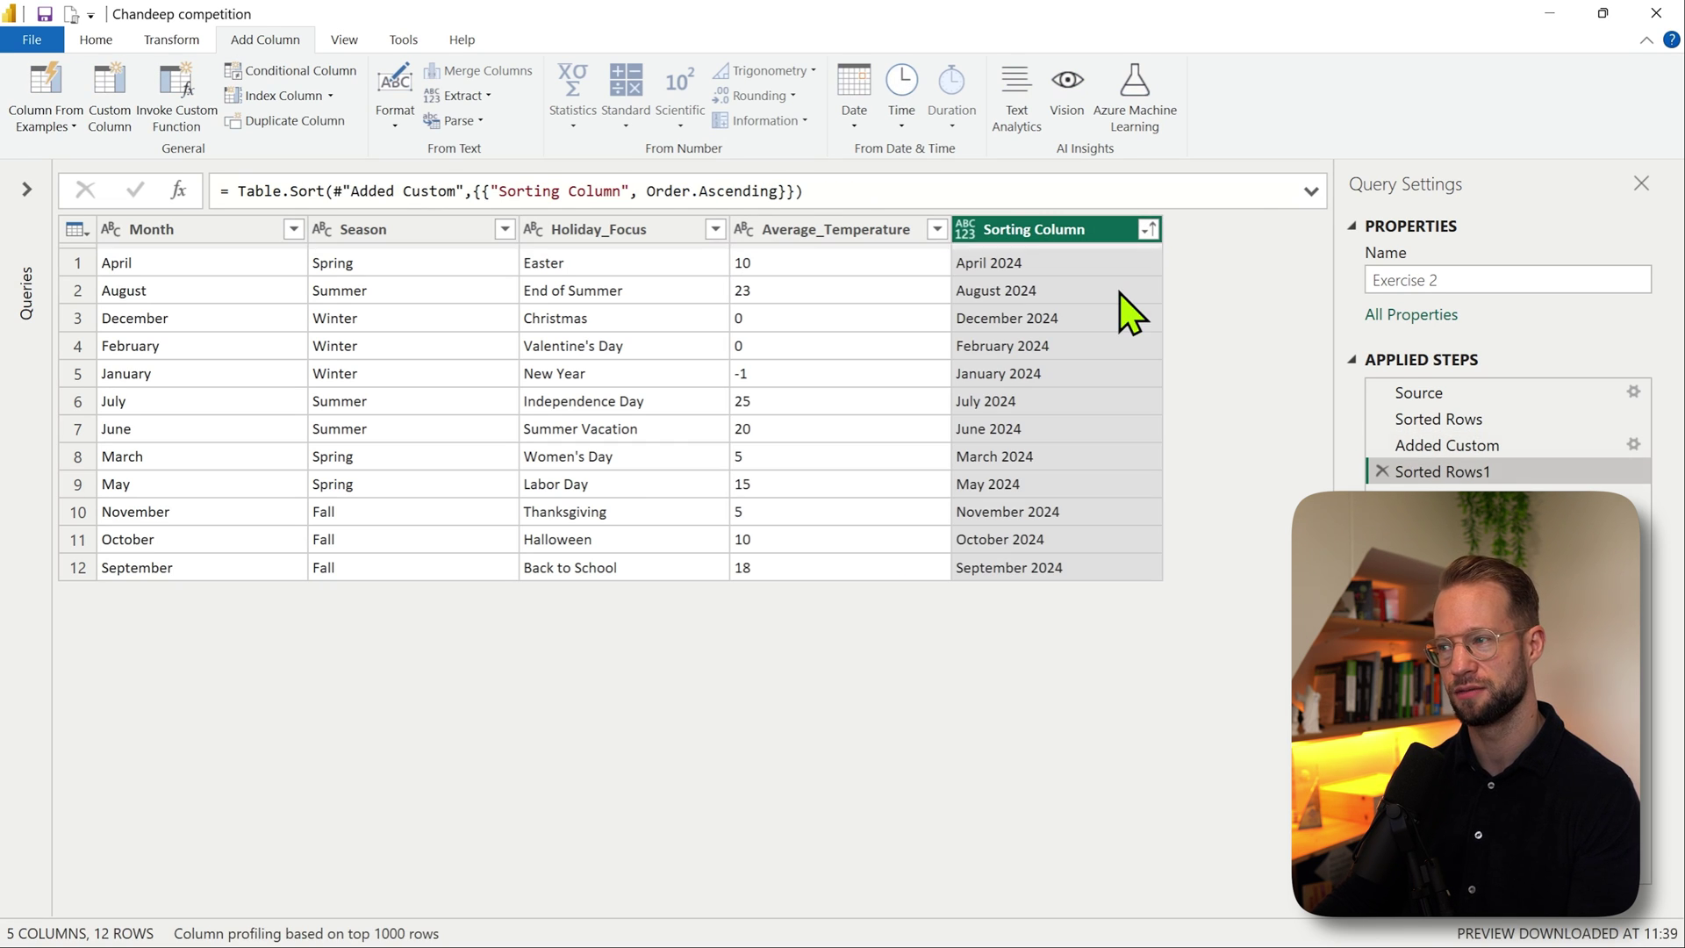
click(1383, 471)
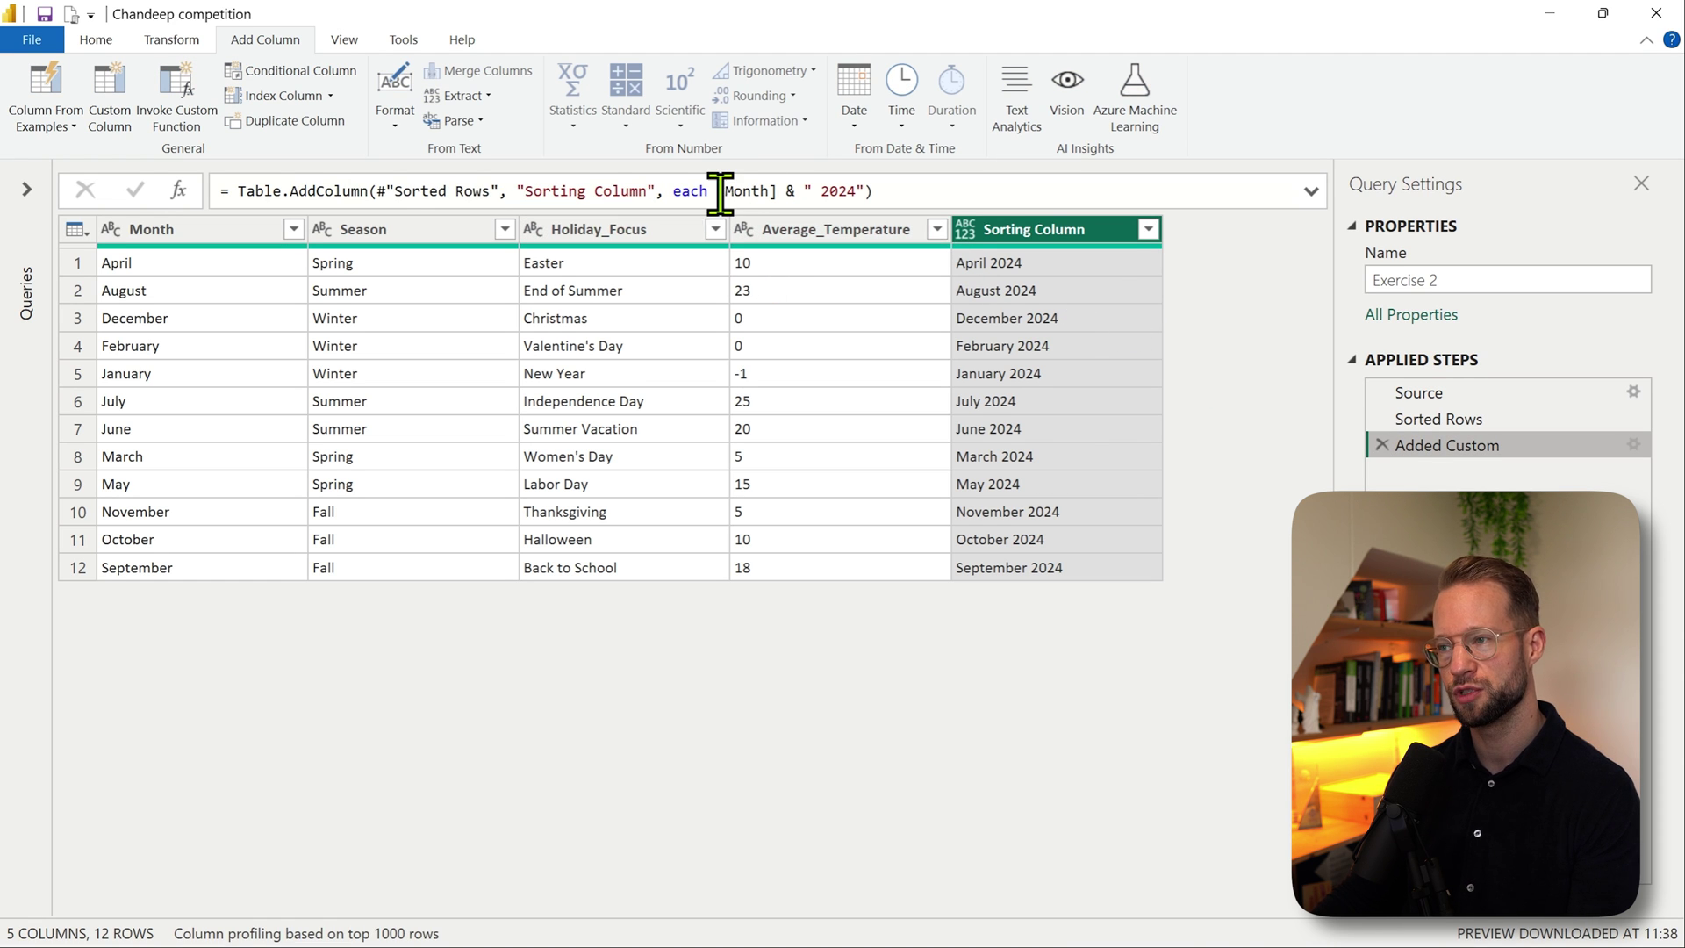
Step: Wrap the Sorting Column formula in Date.From and sort it ascending, January to December
text(Date.F)
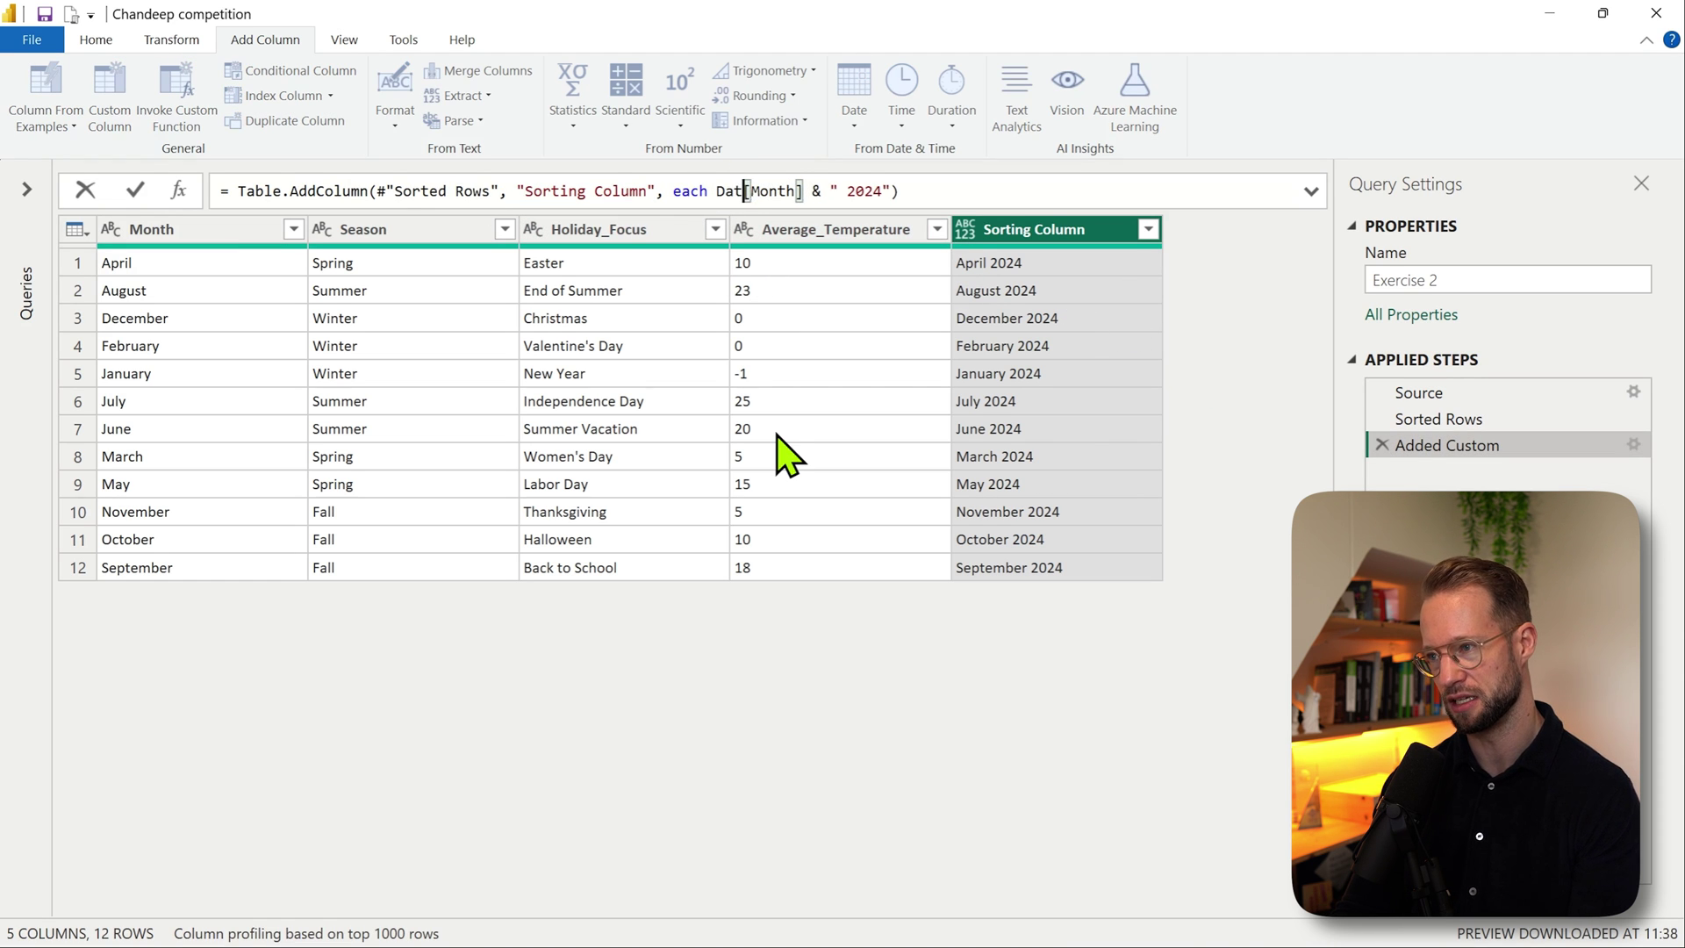
key(Tab)
text(()
click(997, 193)
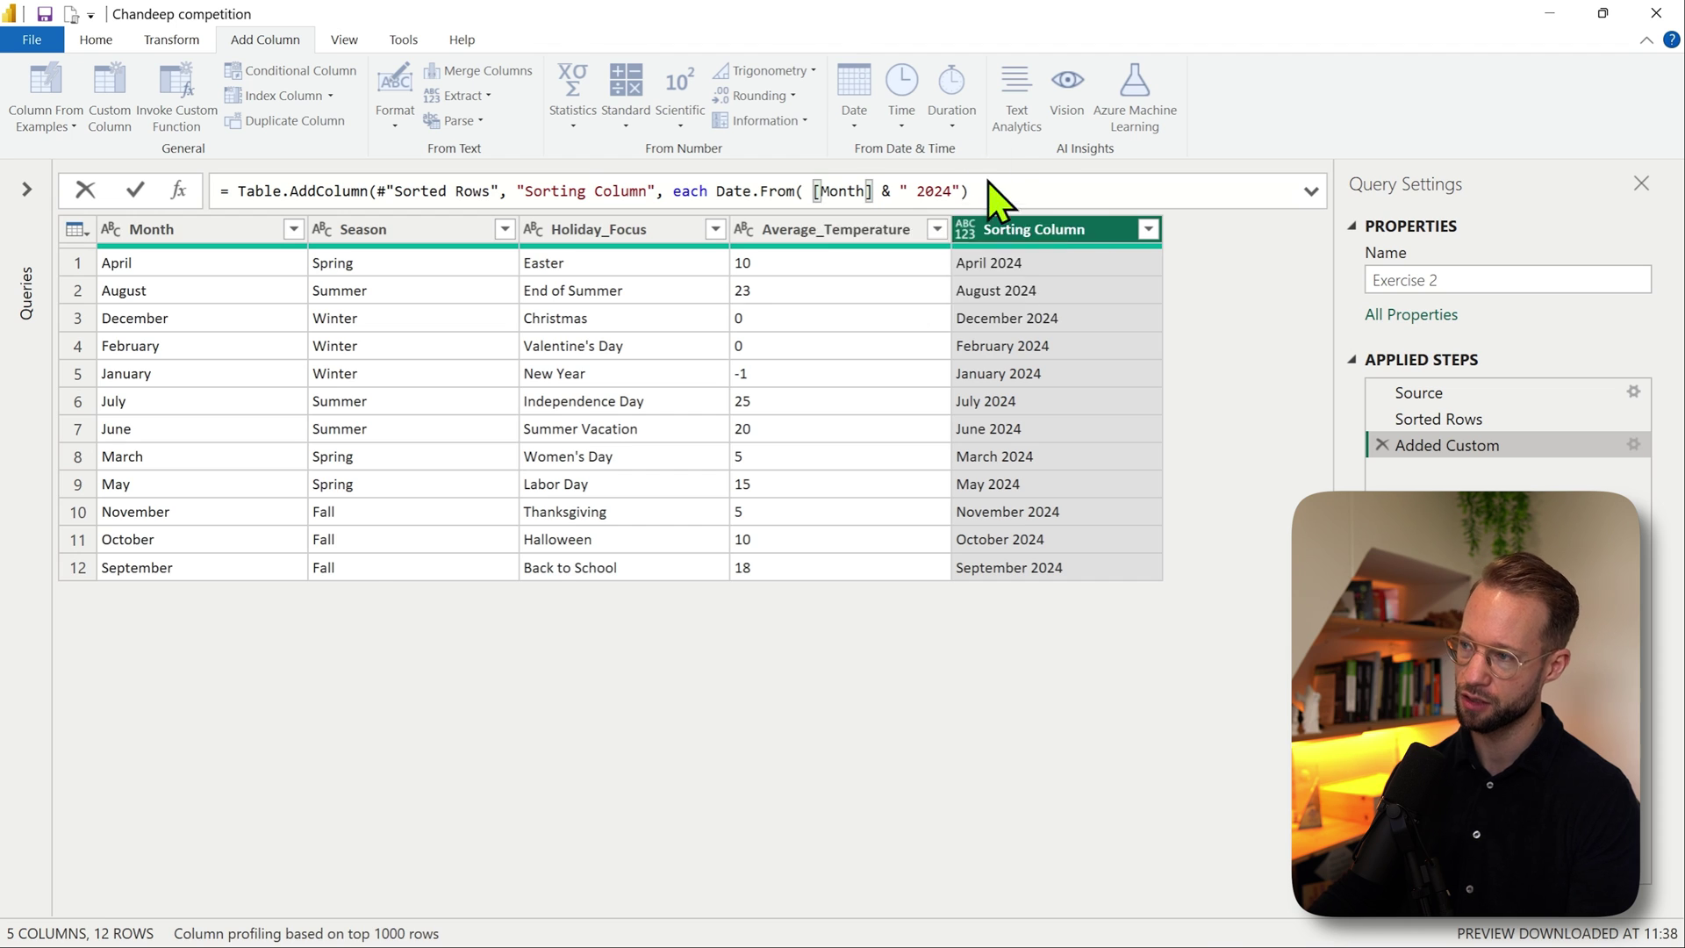
key(Return)
text())
key(Return)
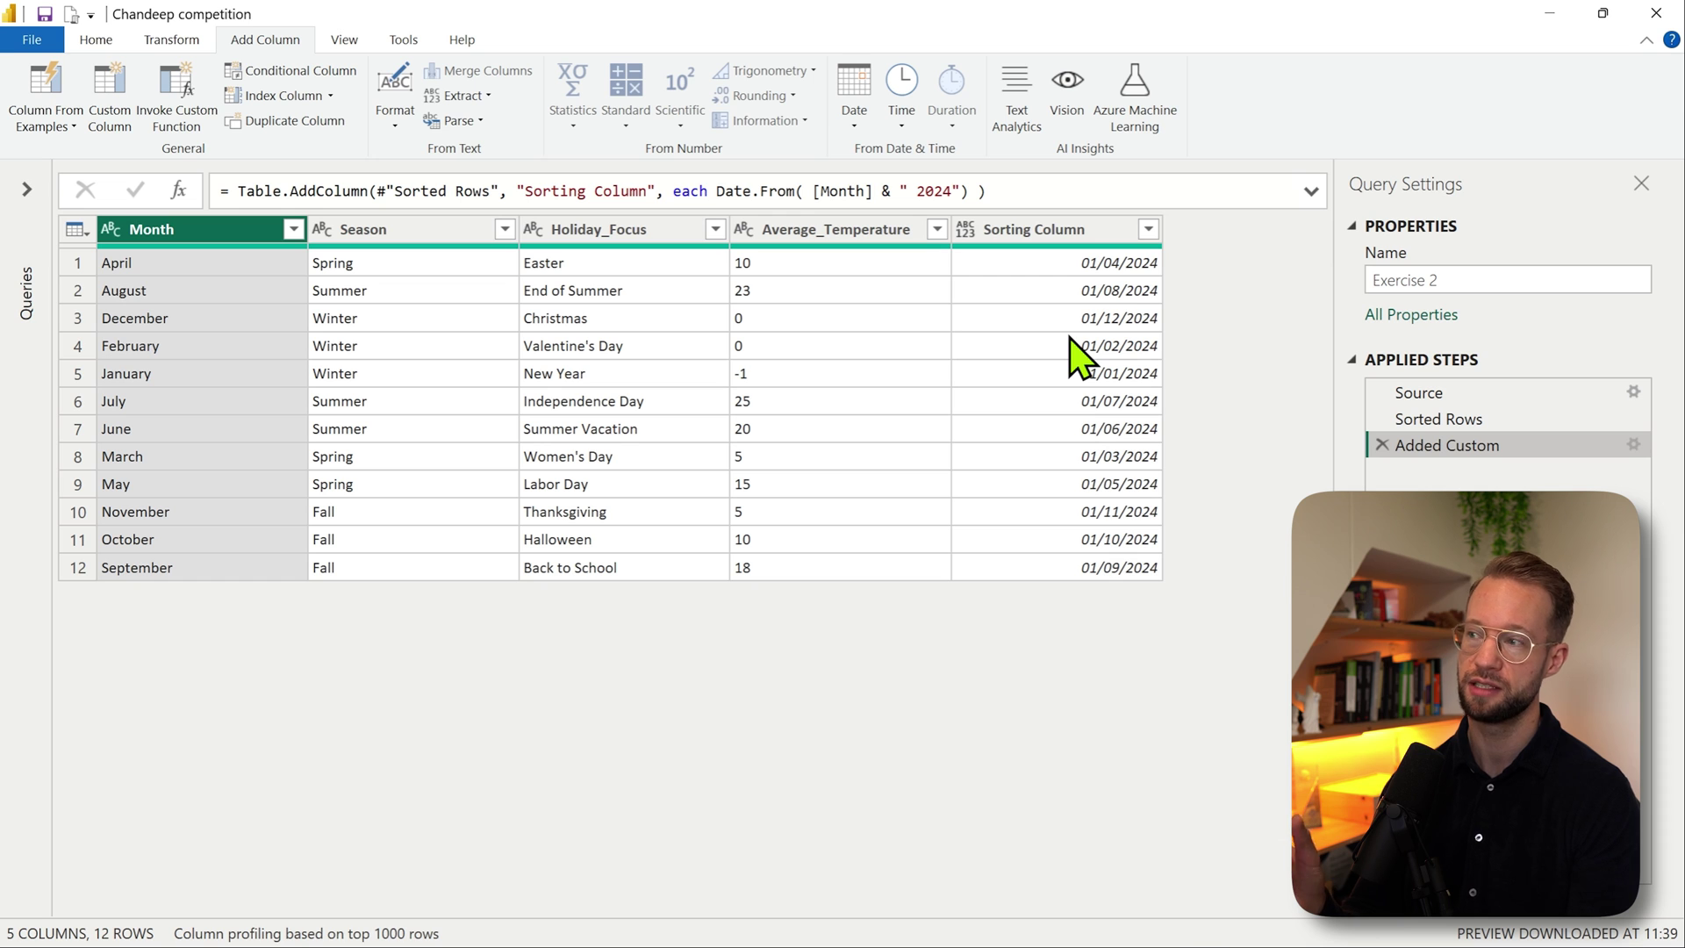
click(1149, 229)
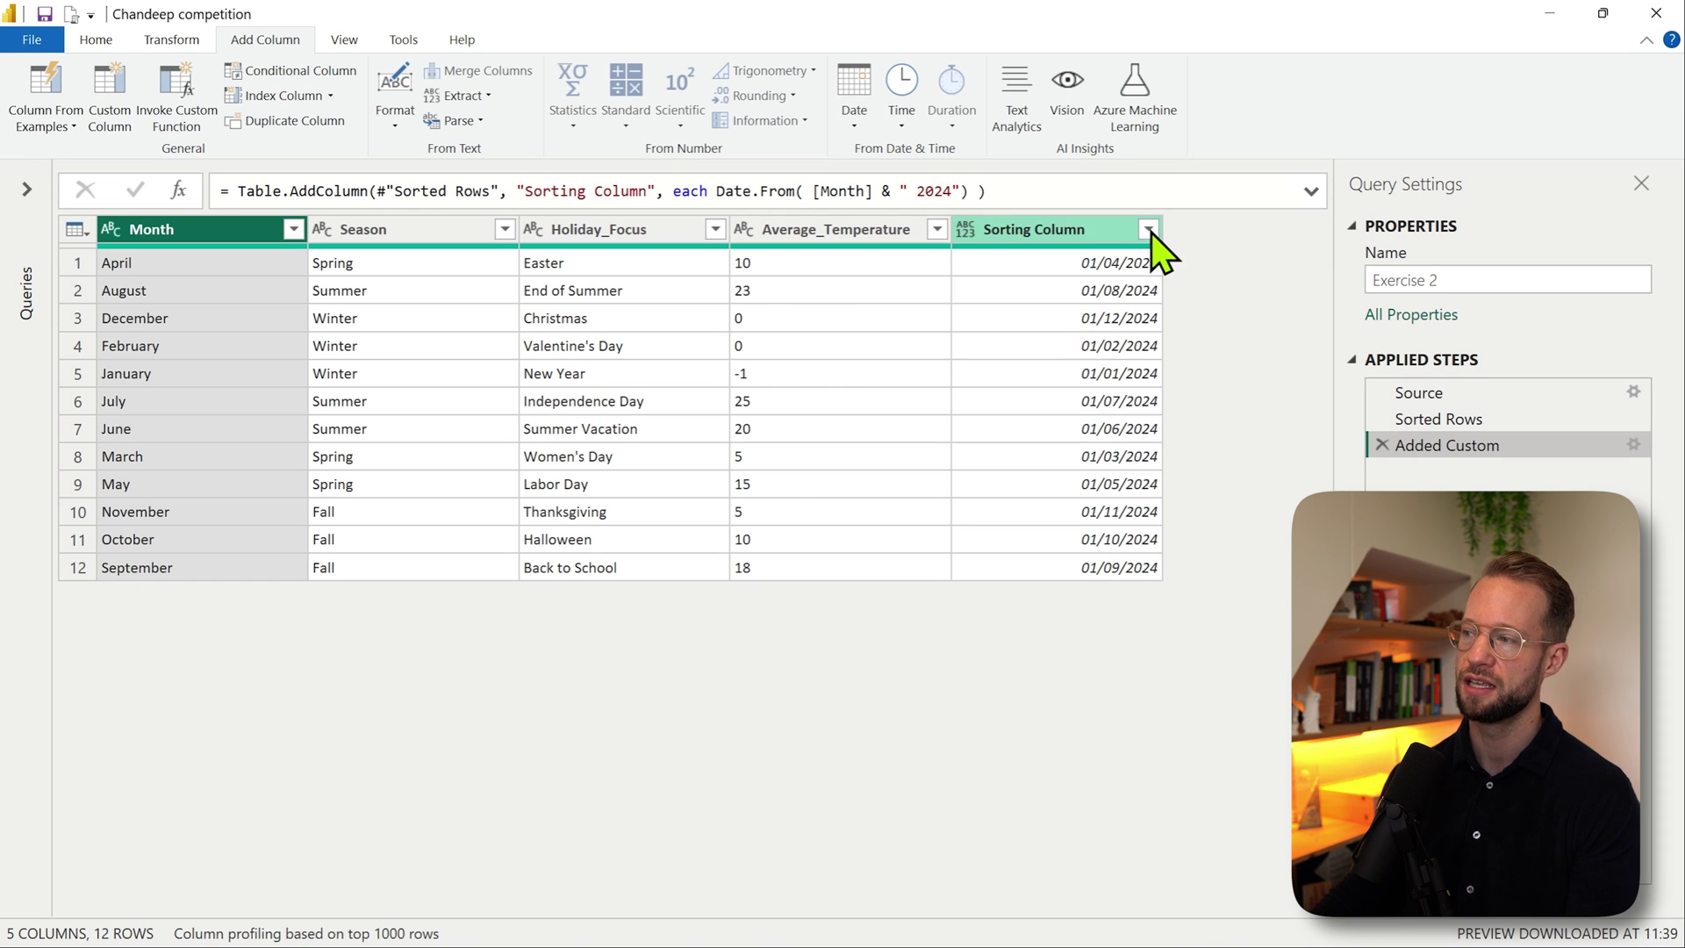
click(1105, 264)
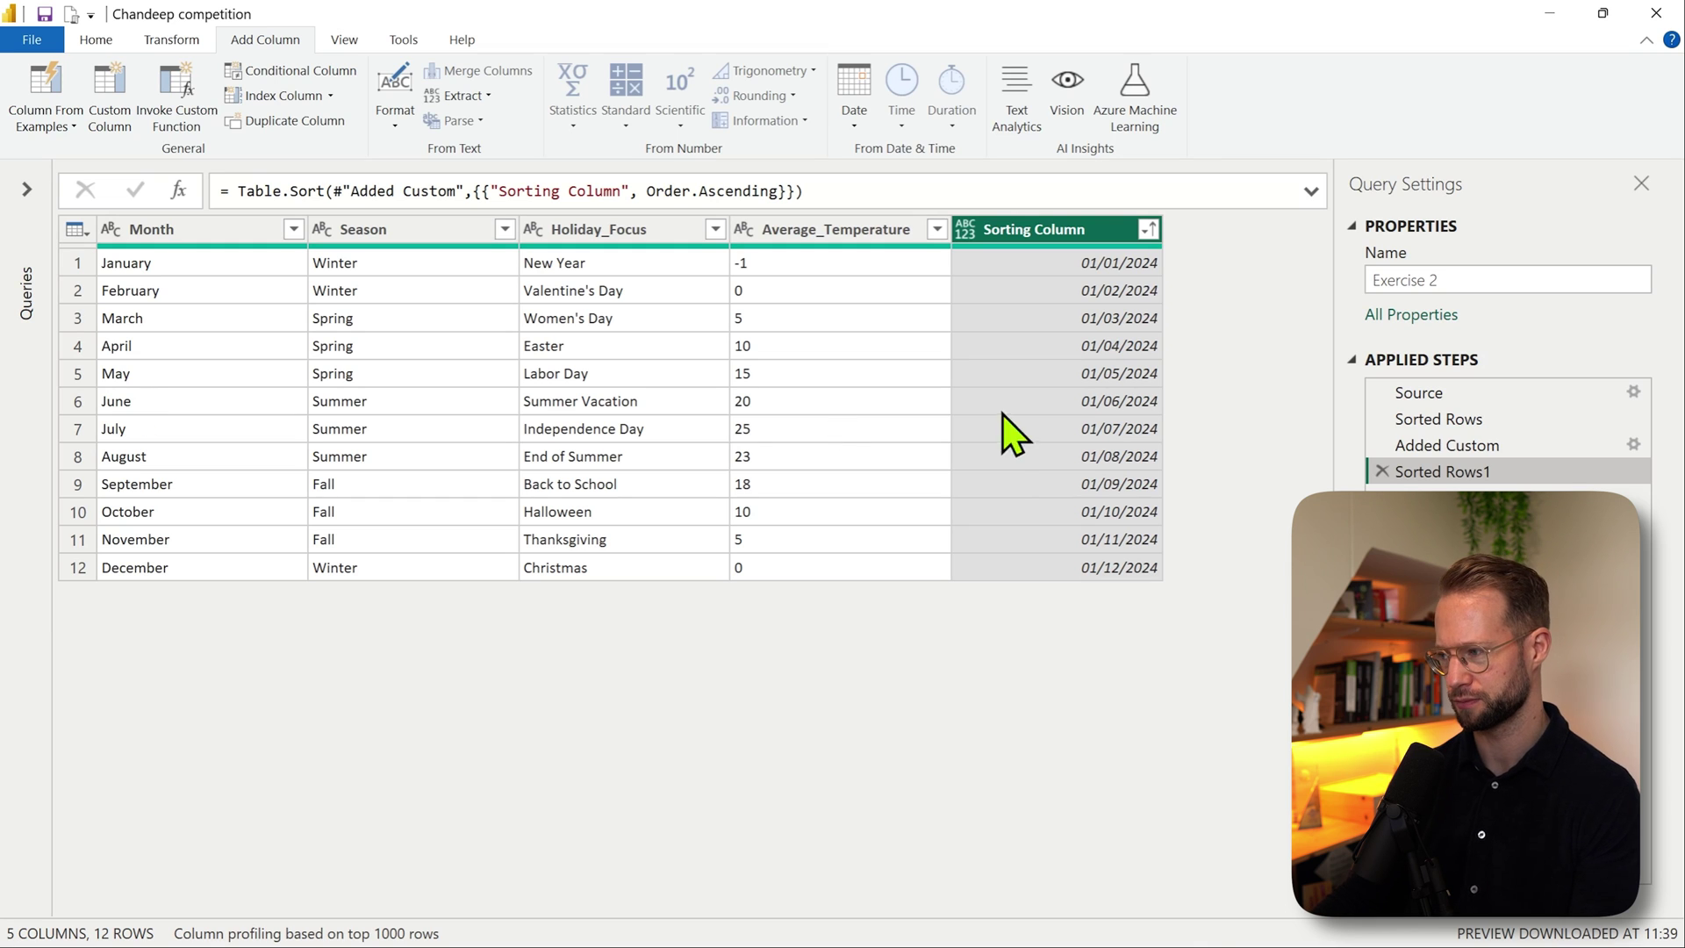
Step: Delete the Sorted Rows1, Added Custom and Sorted Rows steps, then re-sort Month ascending
click(1378, 470)
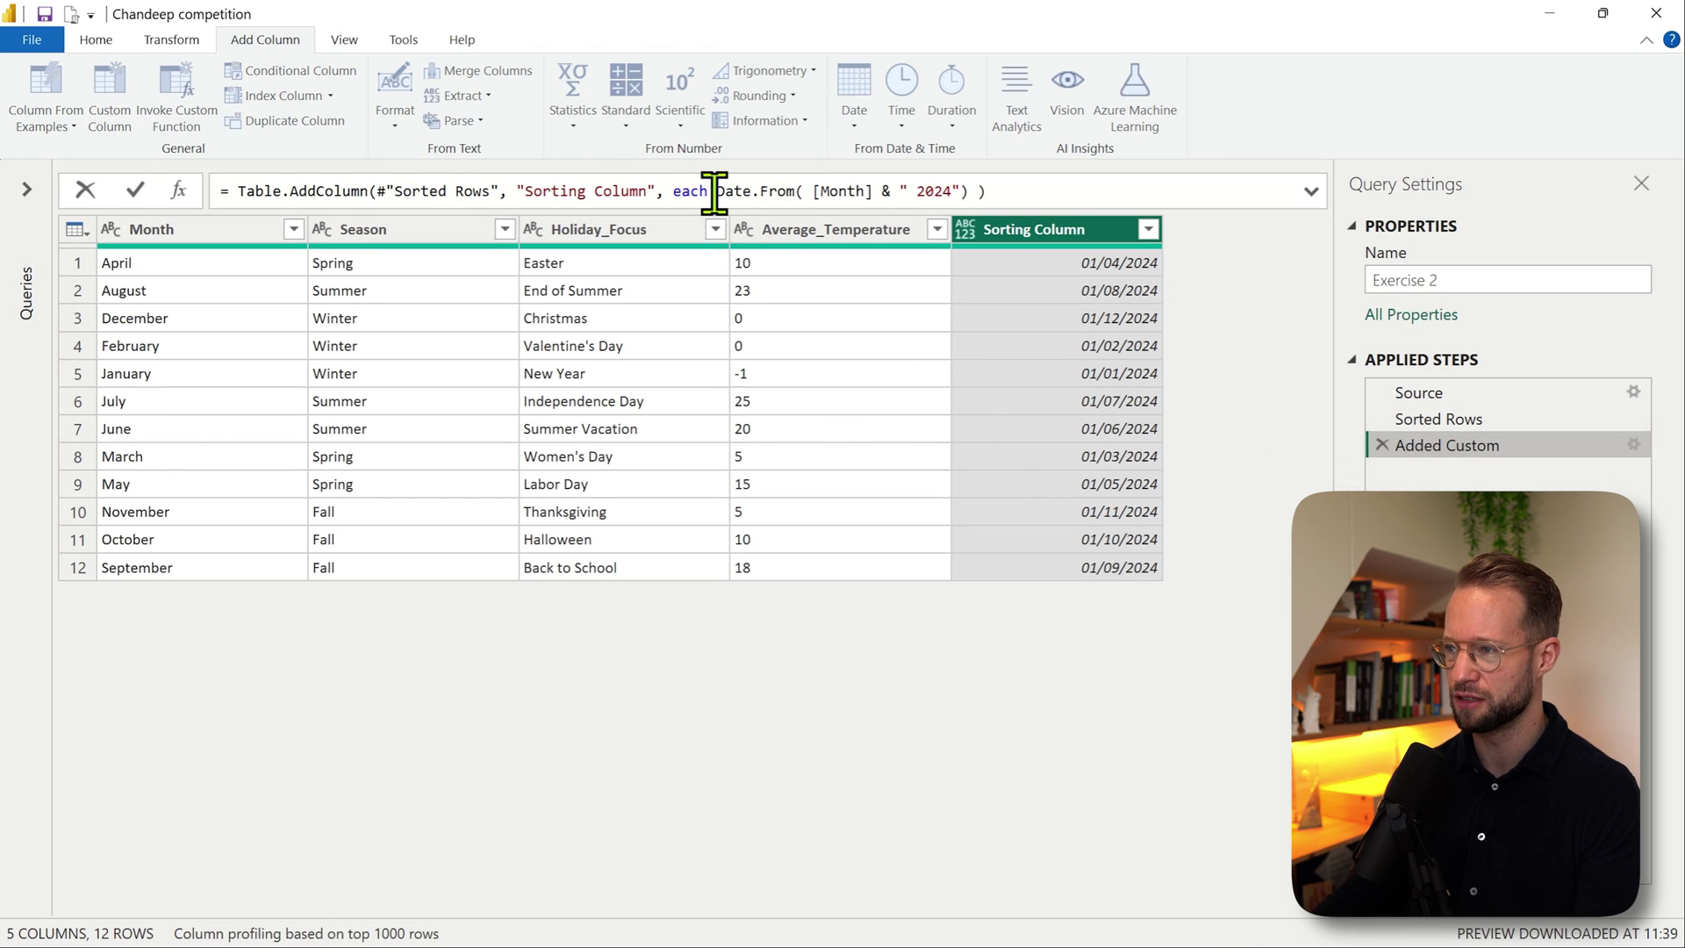
drag(716, 192, 970, 190)
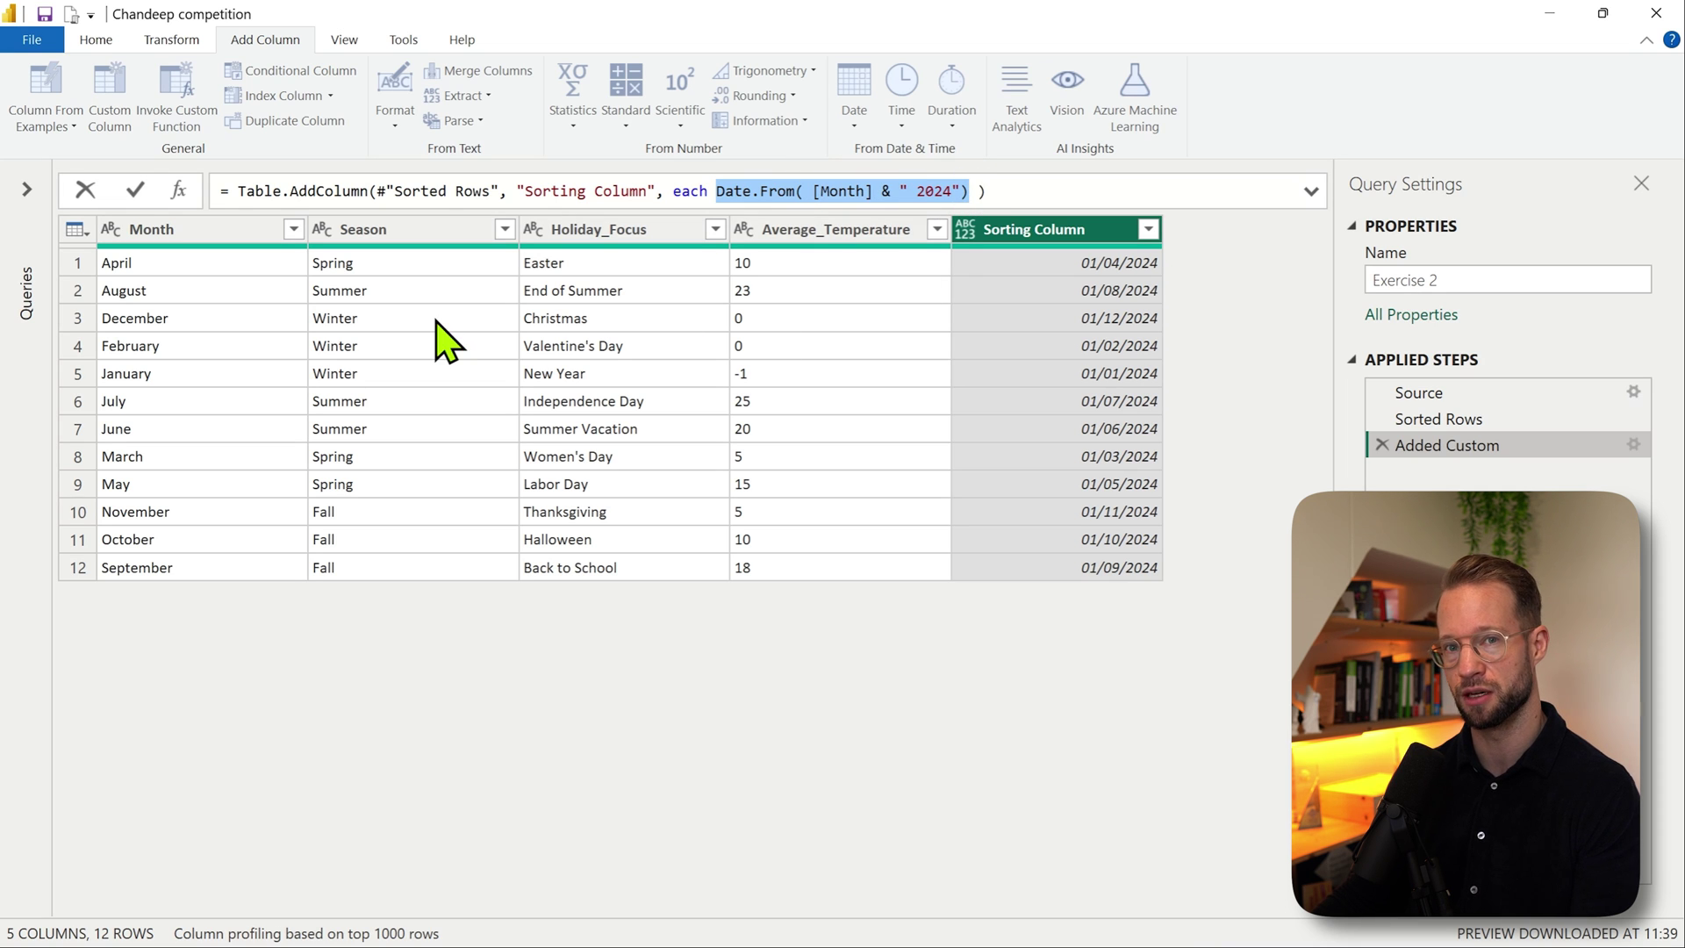
click(1258, 464)
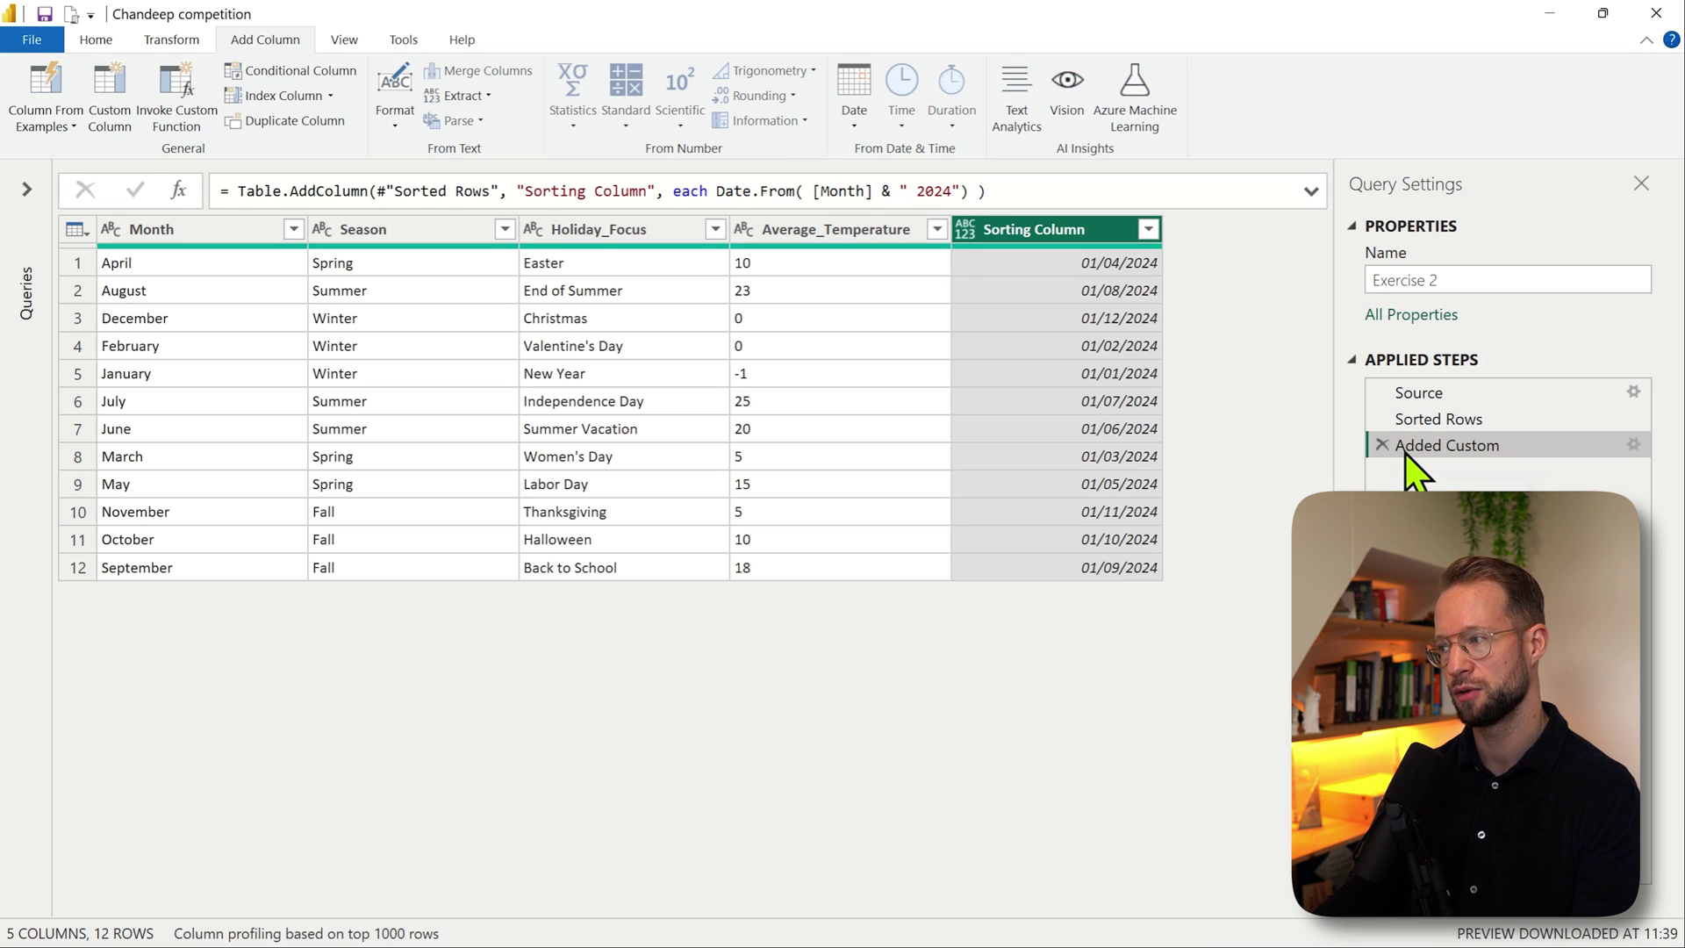
click(1383, 447)
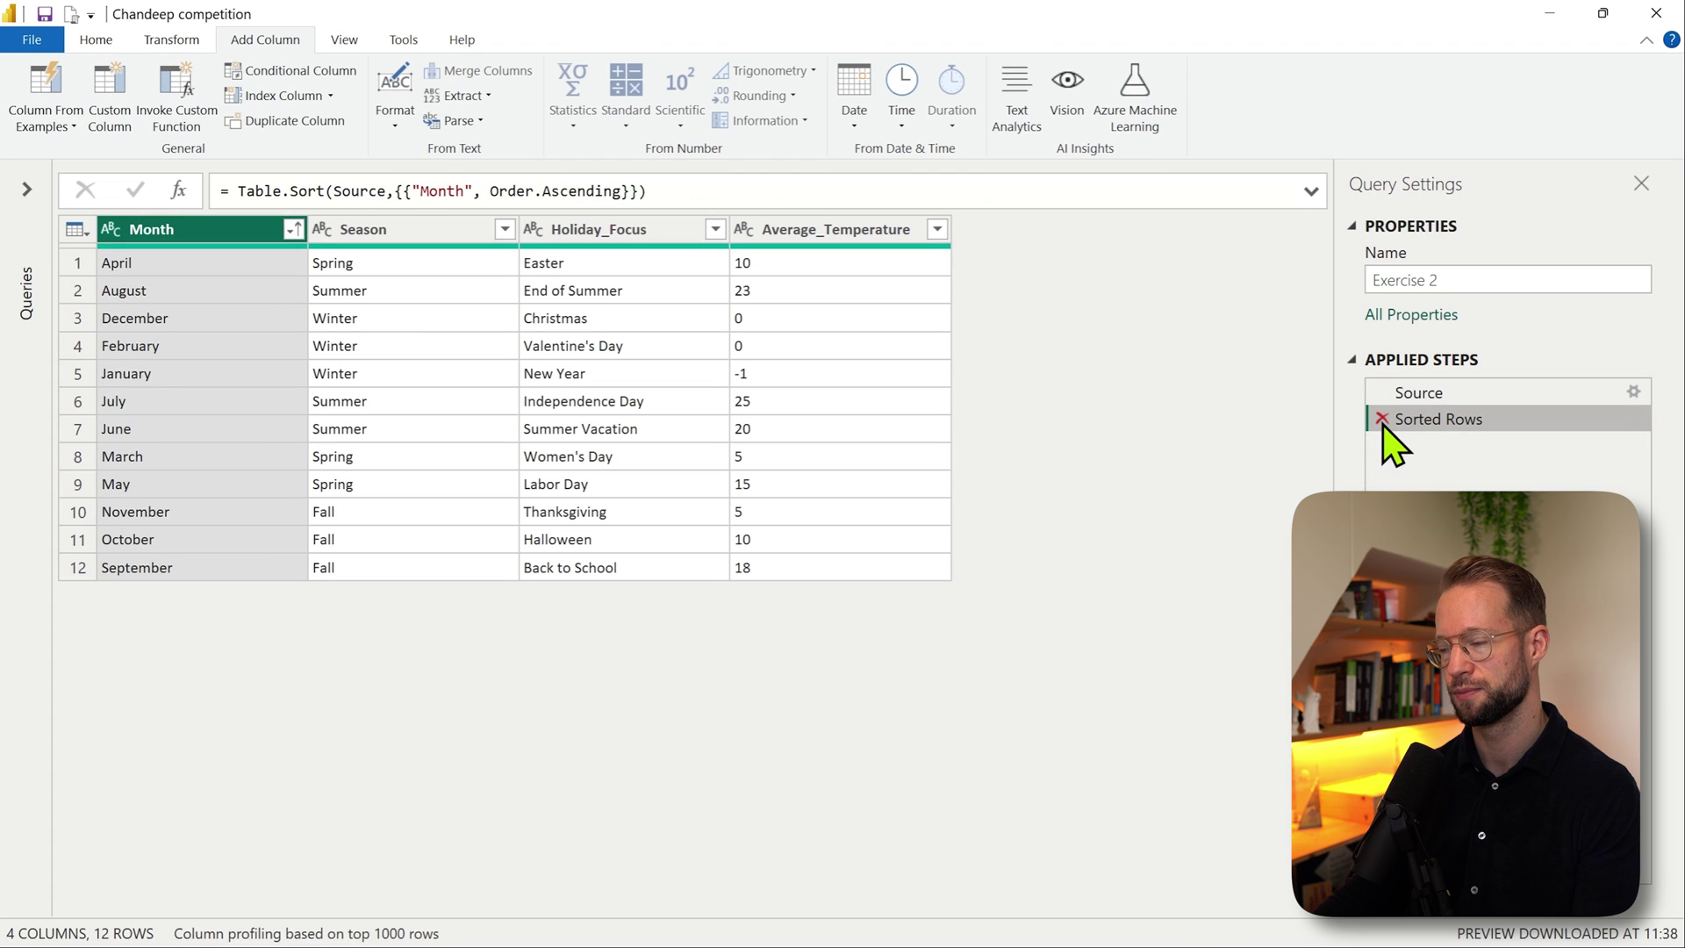
click(1379, 419)
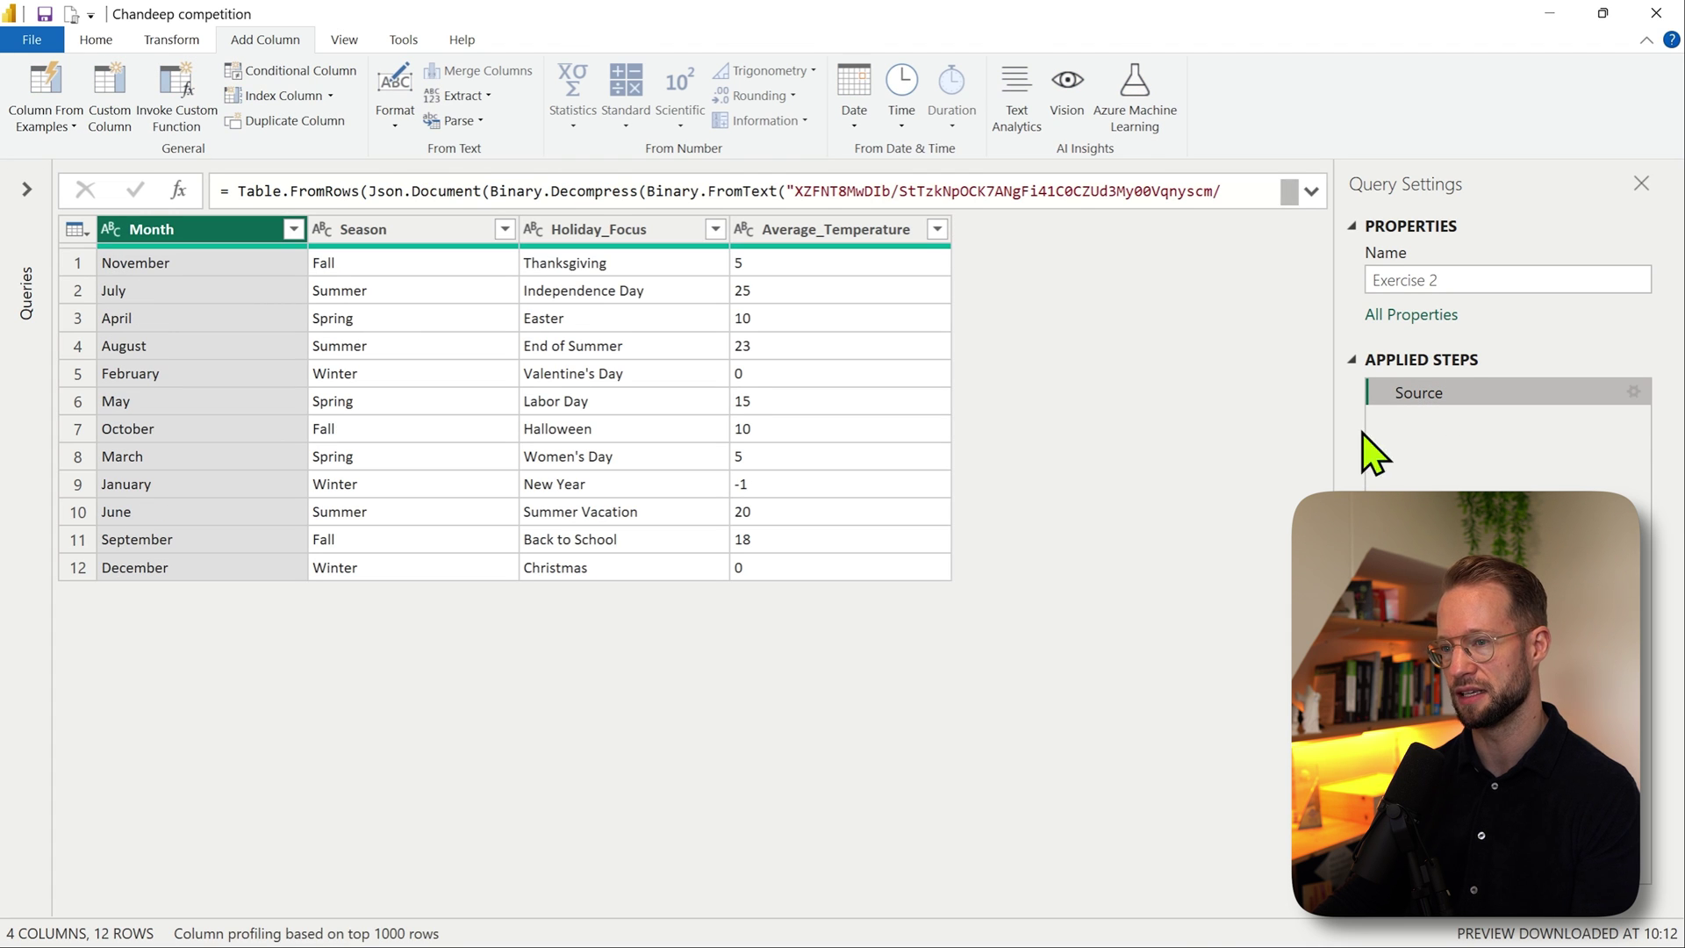
click(292, 230)
click(345, 263)
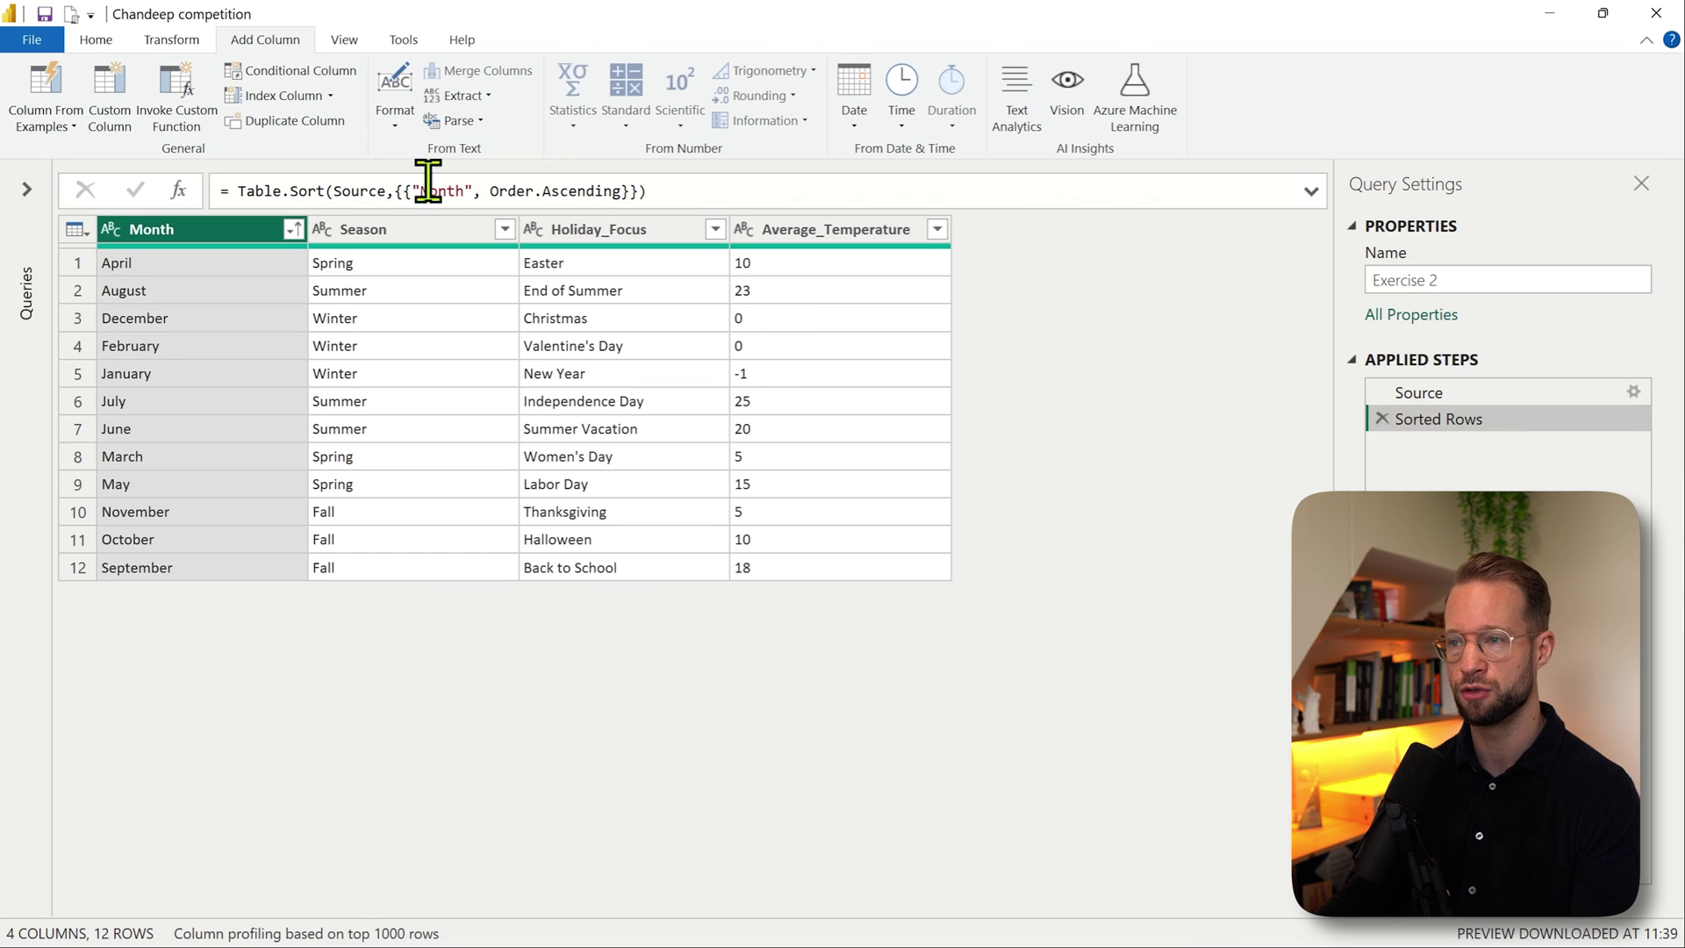
Step: Replace the Table.Sort criterion with each Date.From([Month] & " 2024") to order months chronologically
key(ctrl+plus)
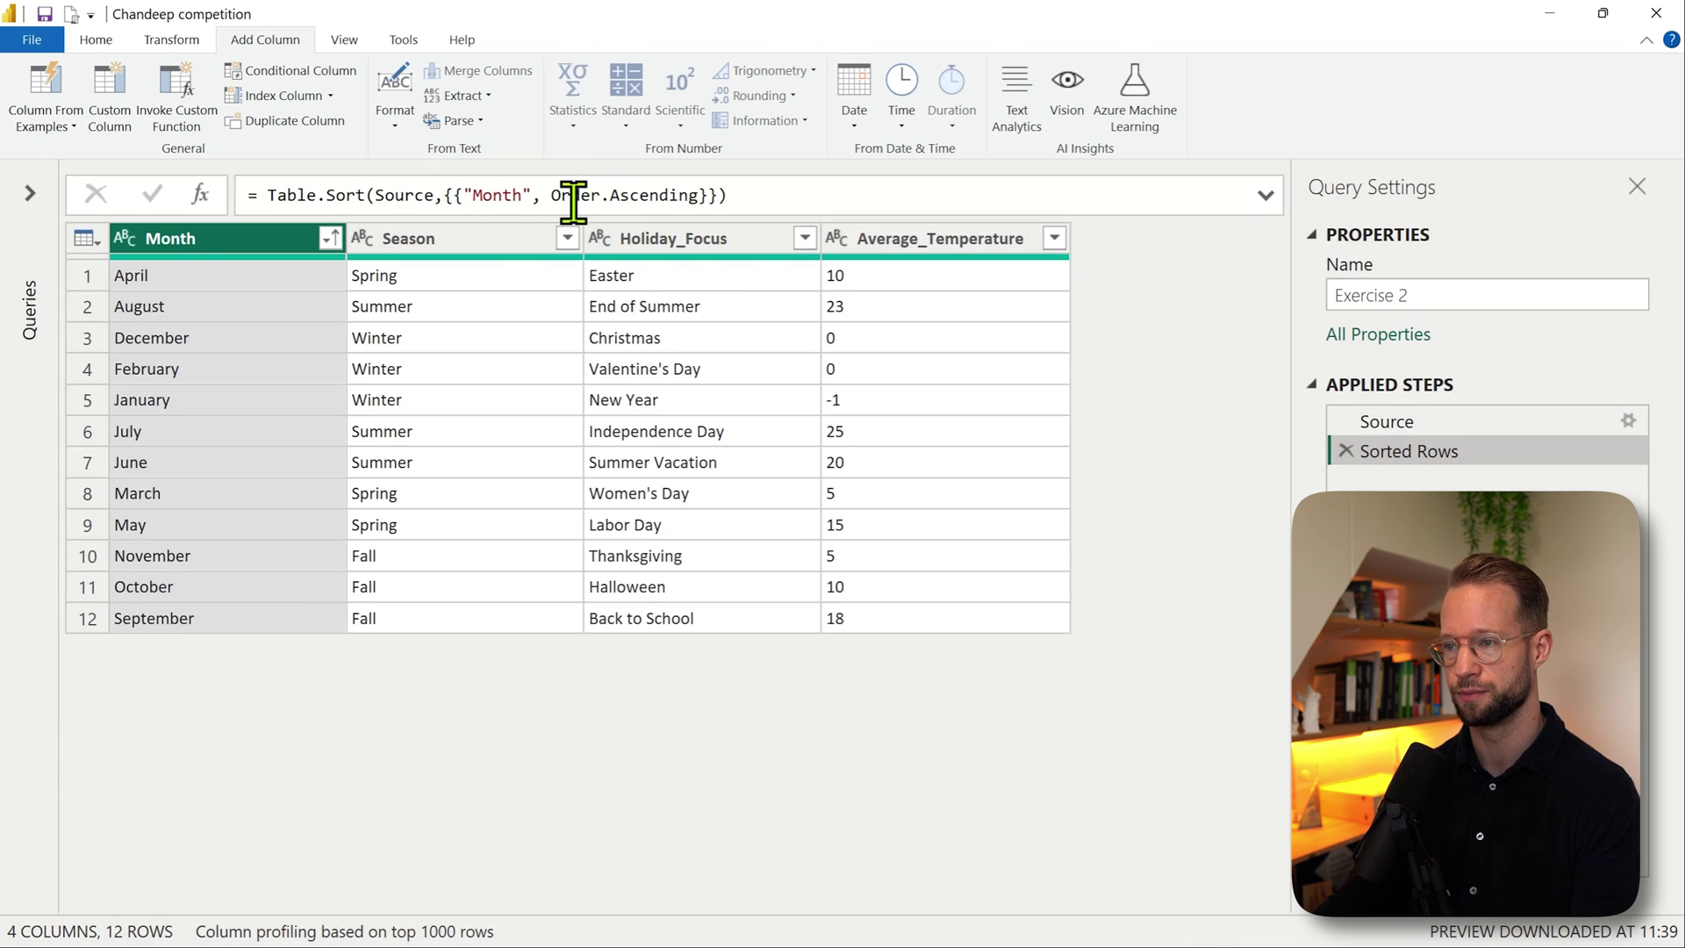
drag(448, 195, 718, 195)
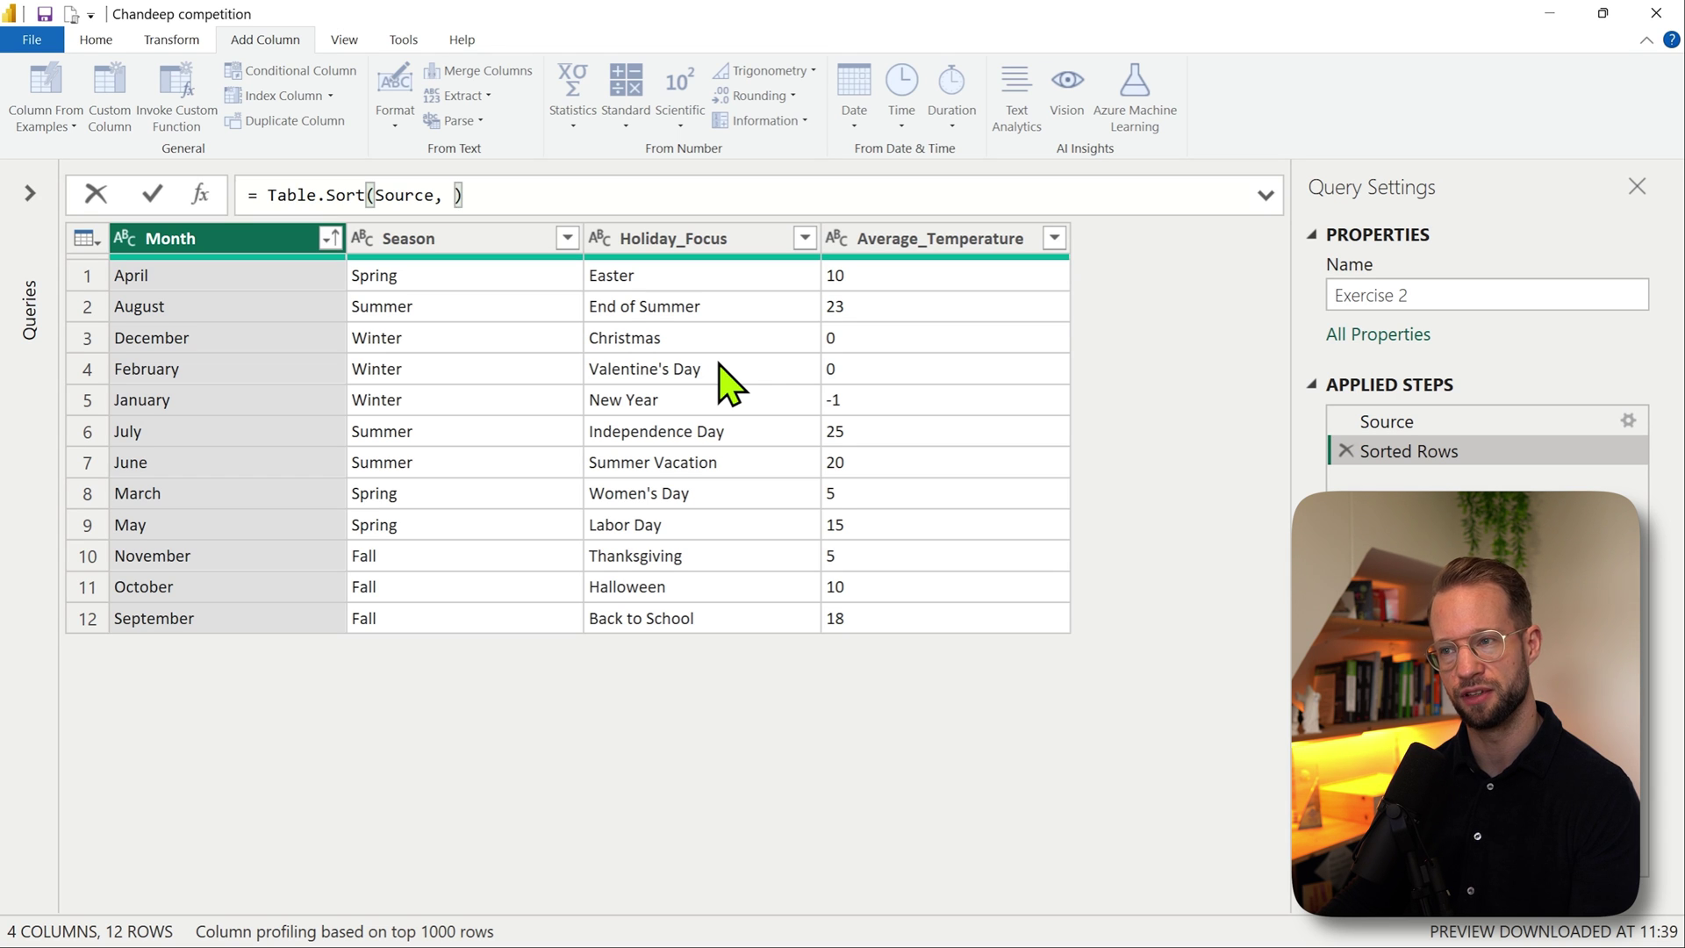
text(Date.From( [Month] & " 2024"))
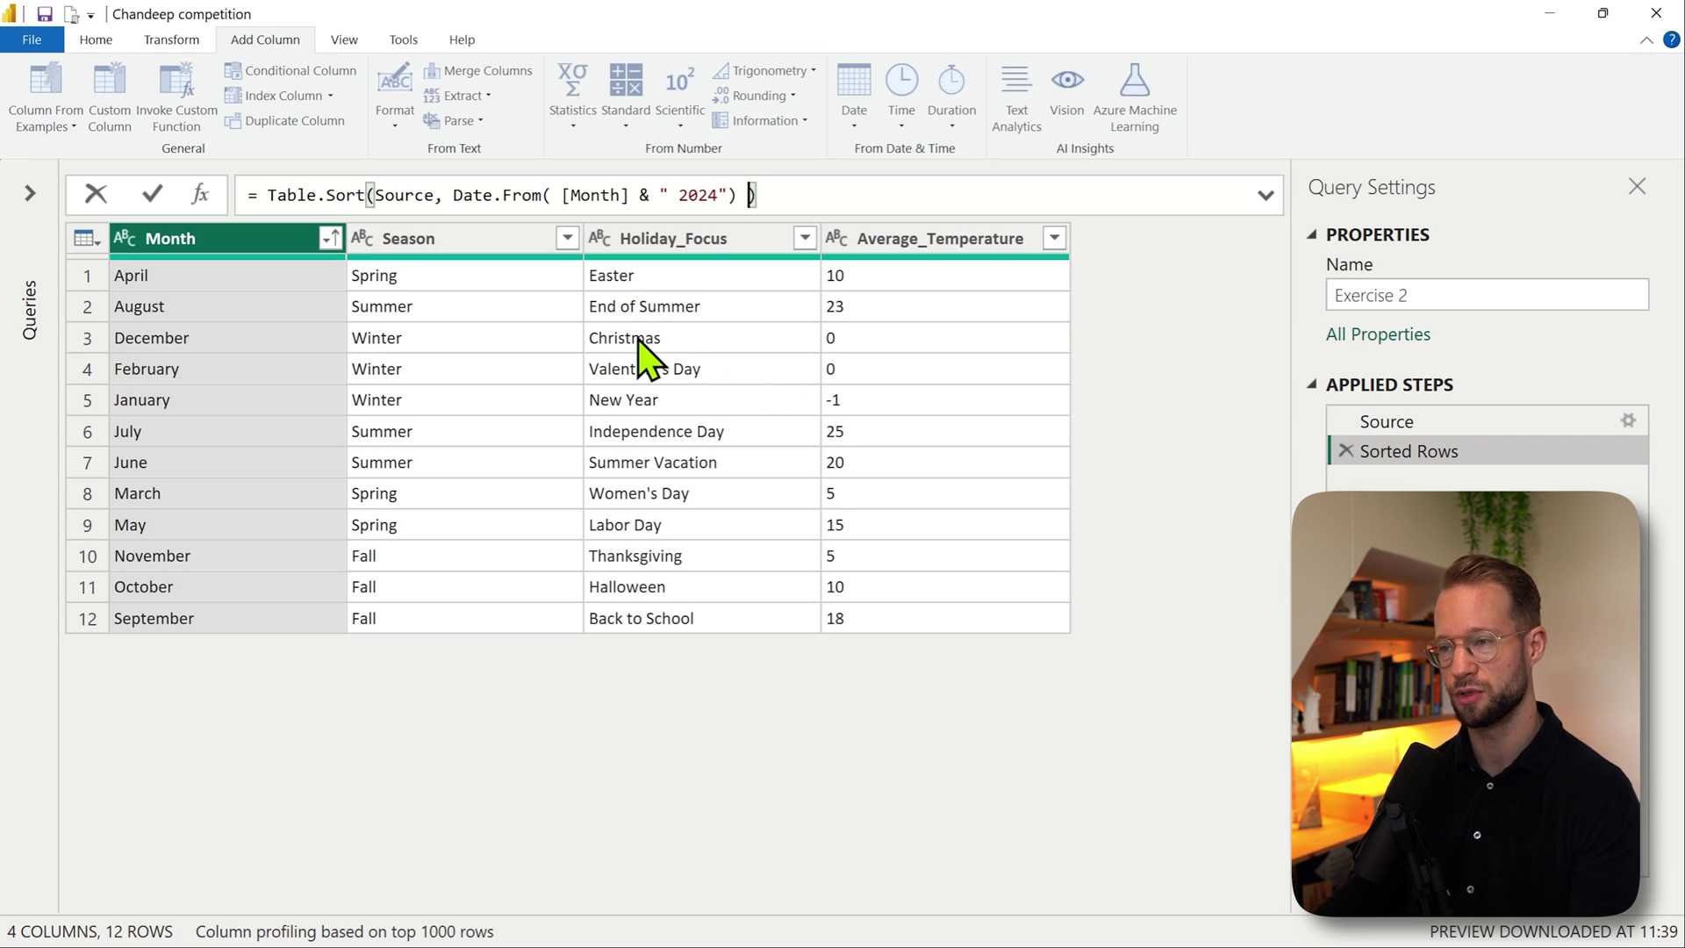
click(453, 194)
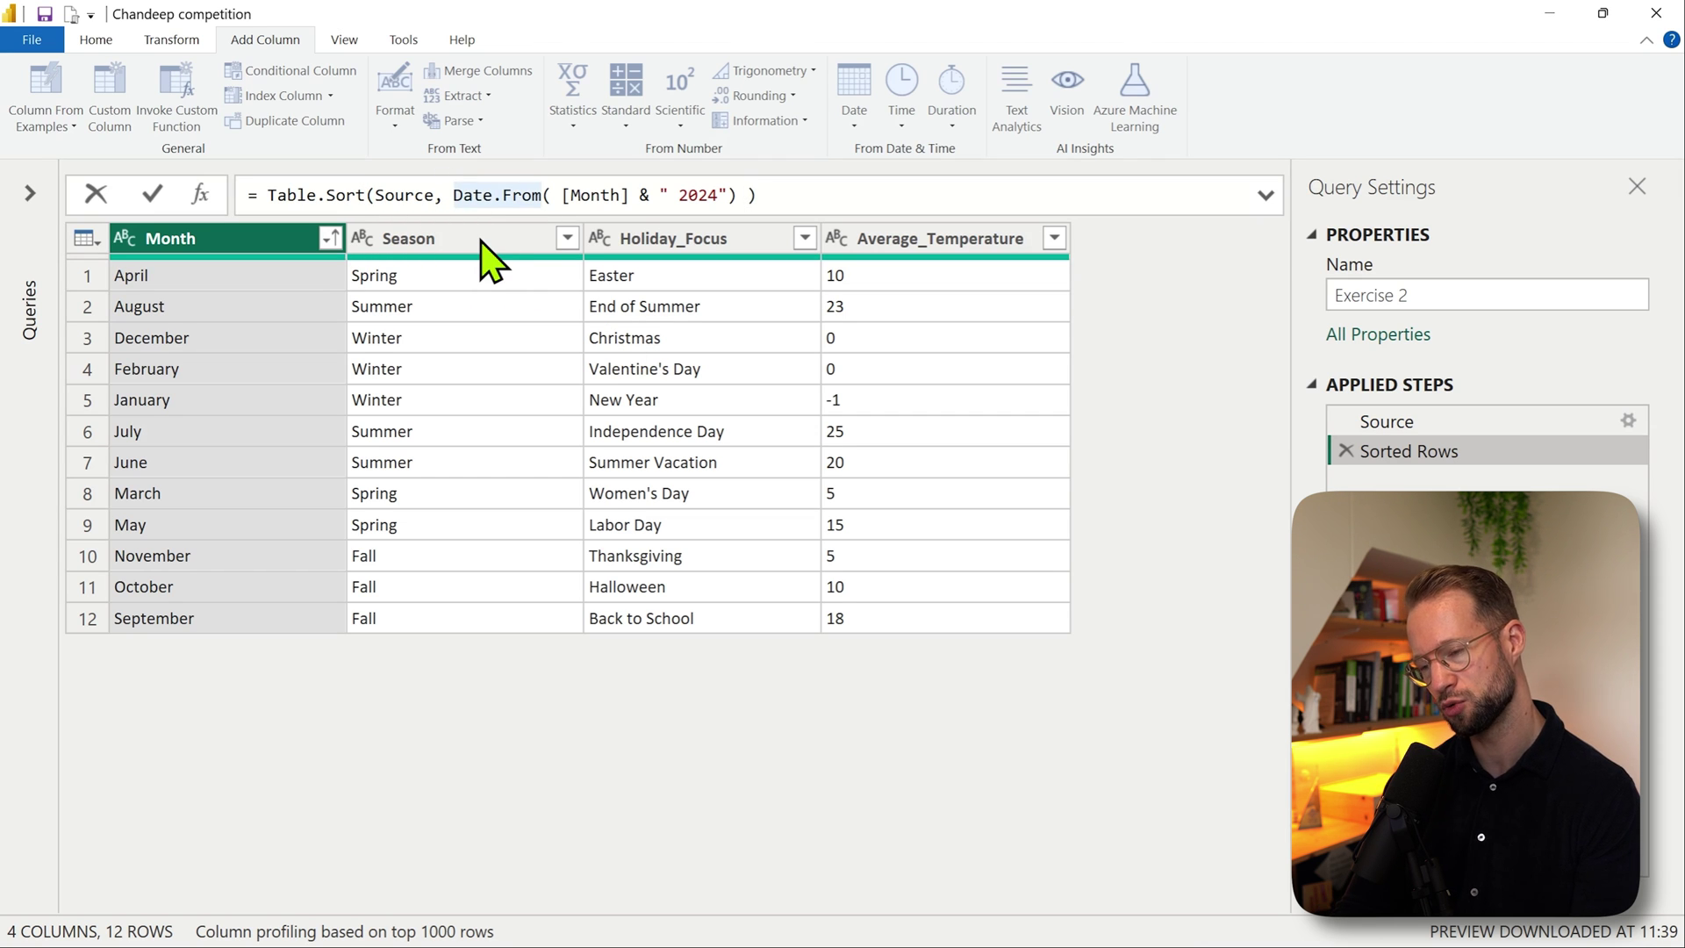
text(each)
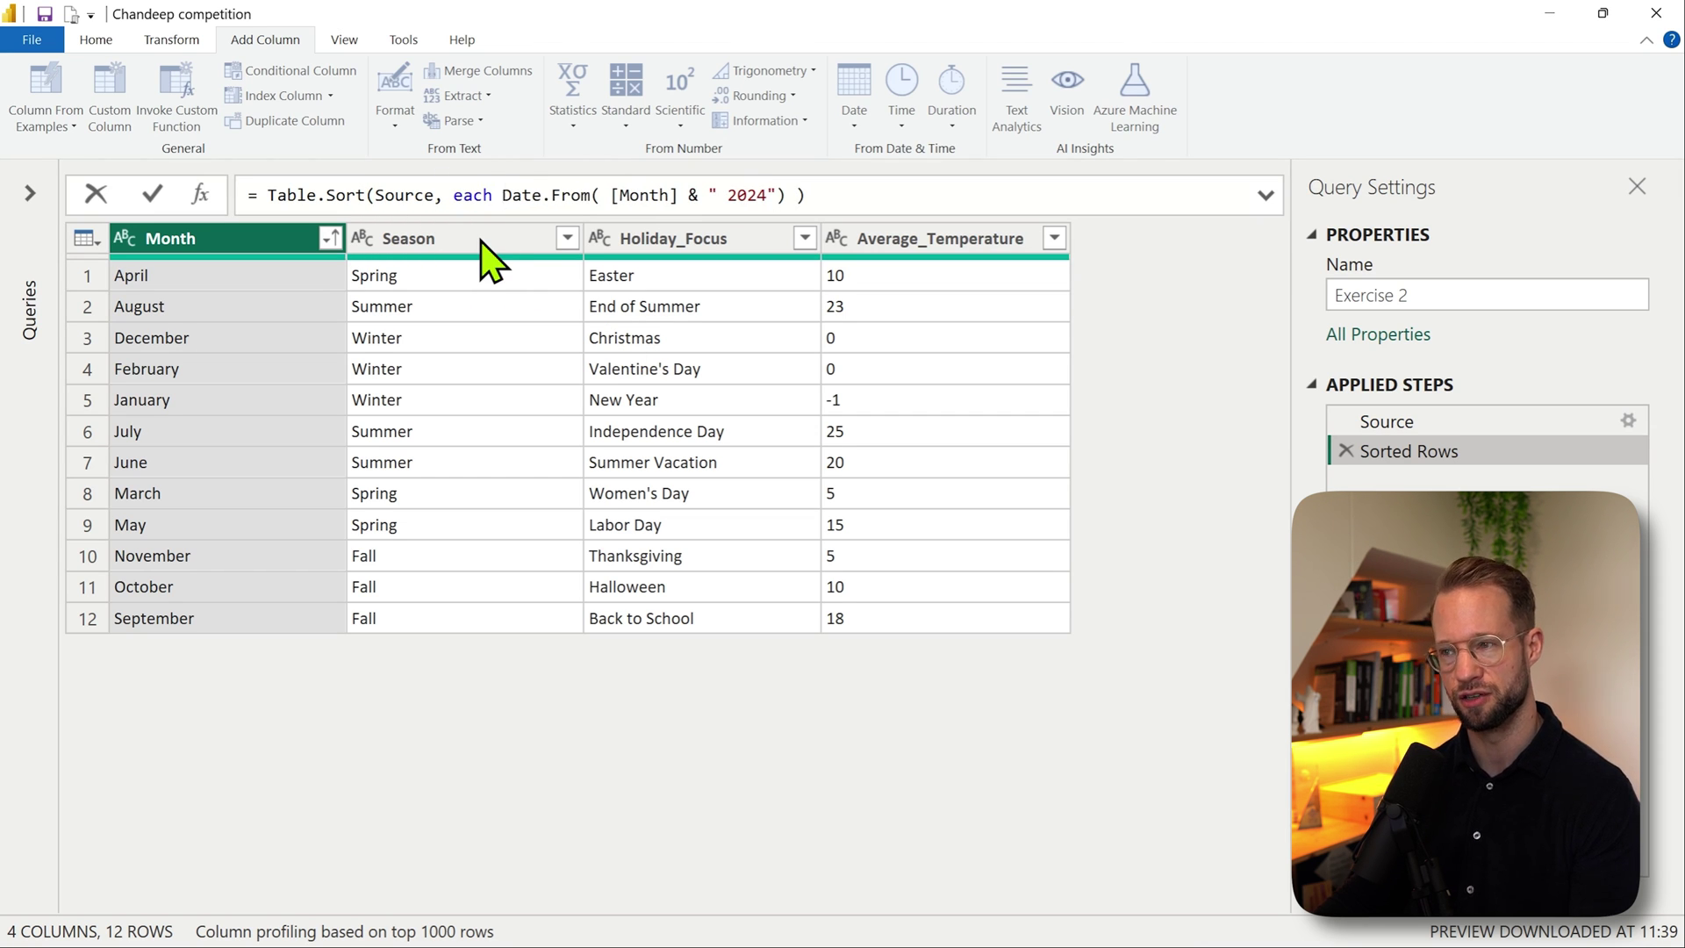
key(Return)
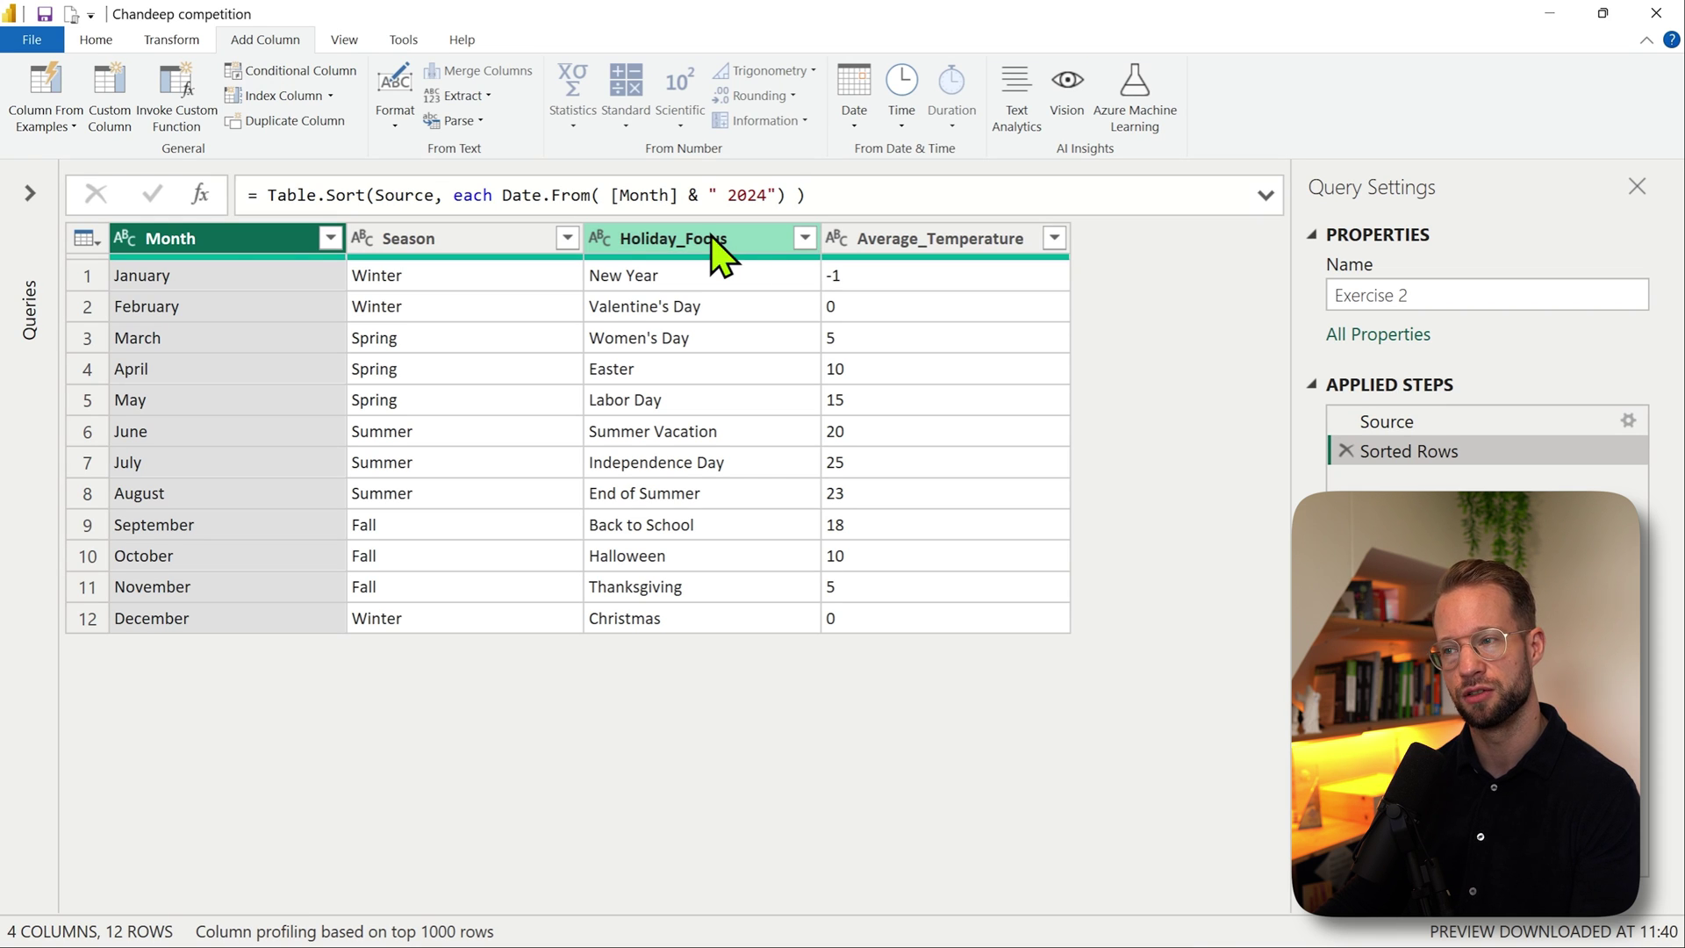
Step: Wrap the each Date.From sort criterion in { } braces
click(455, 195)
text({)
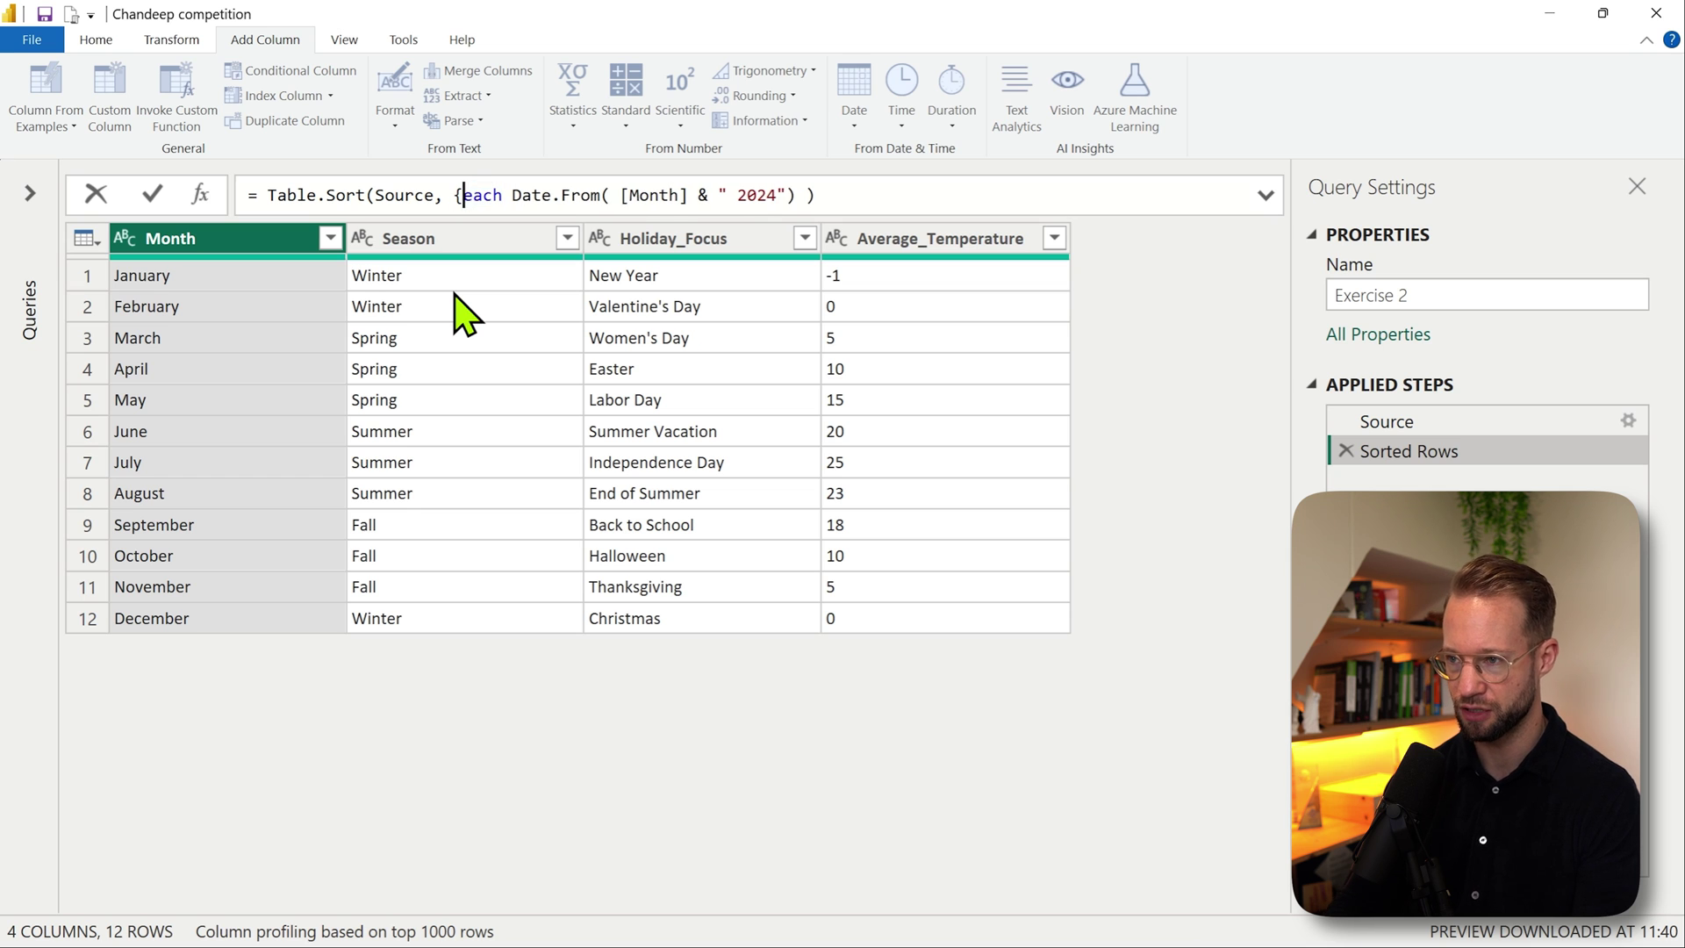
click(818, 195)
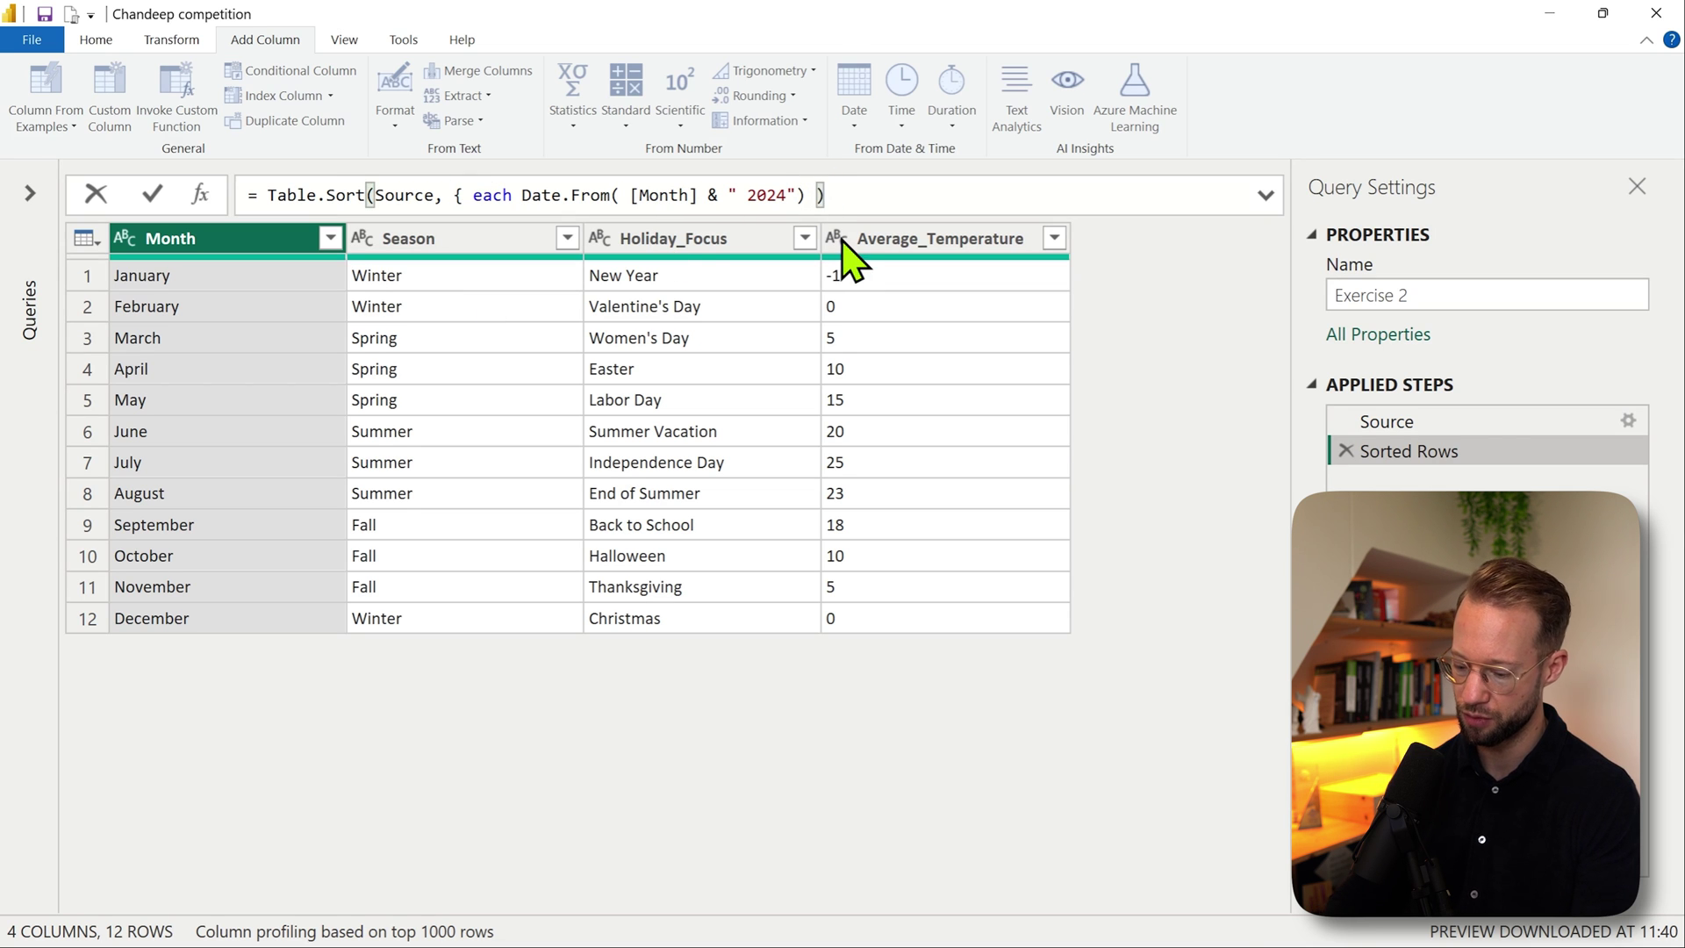
text(})
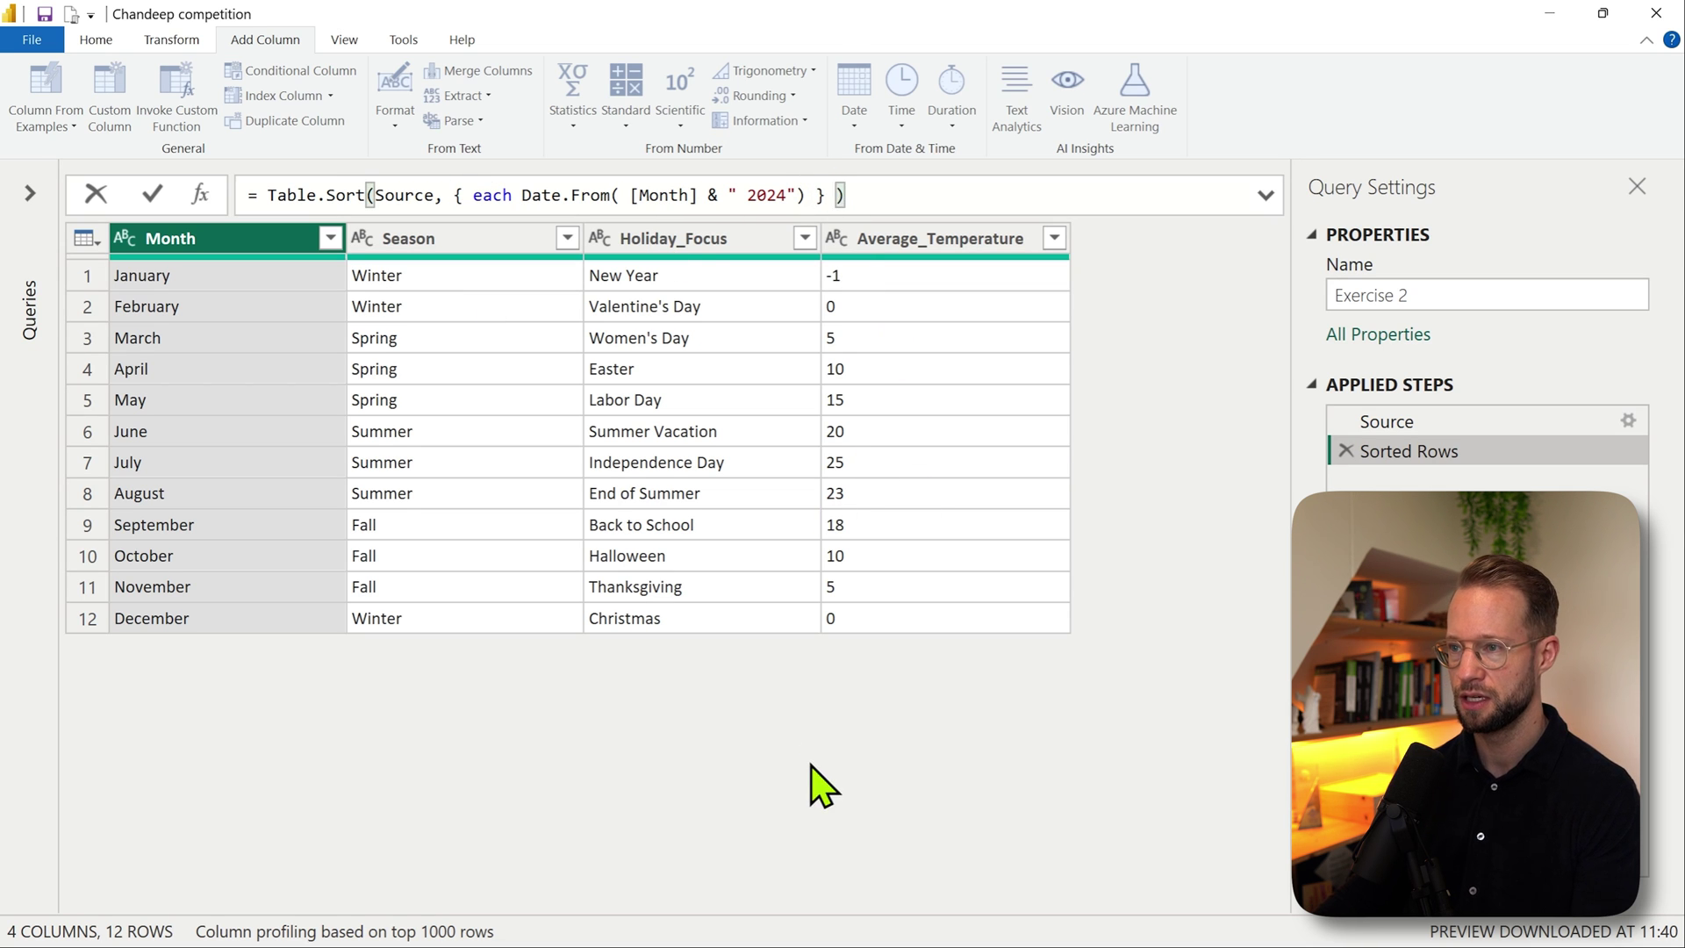
key(Return)
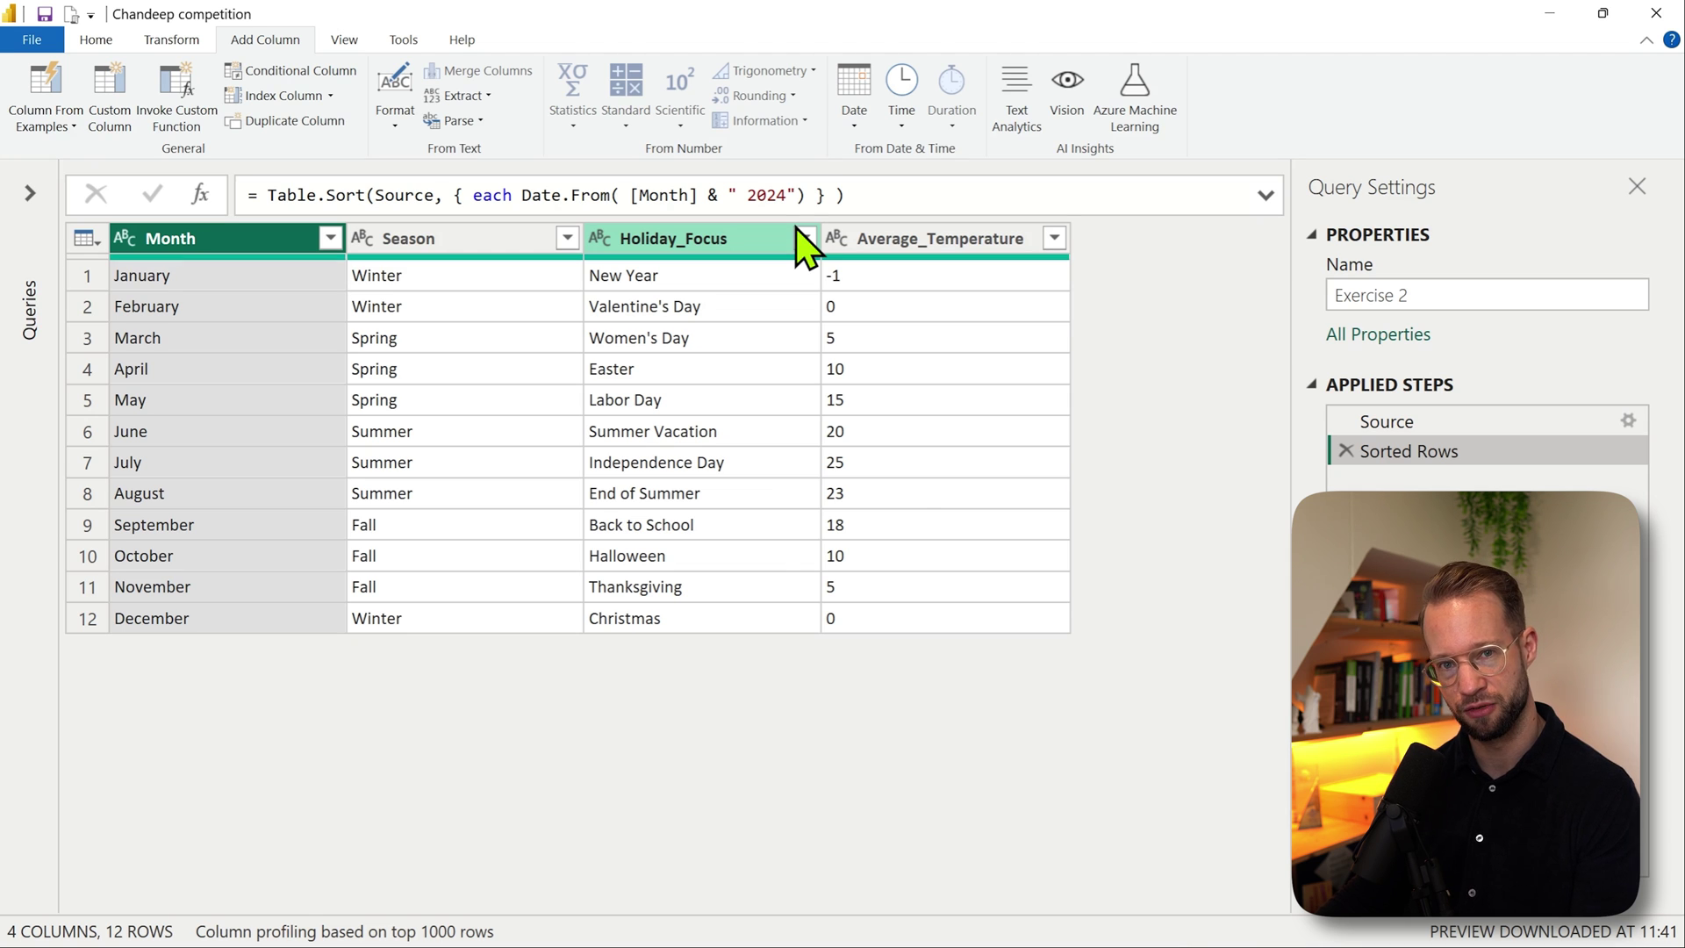
Step: Add Order.Descending to the criterion so months run December down to January
click(805, 195)
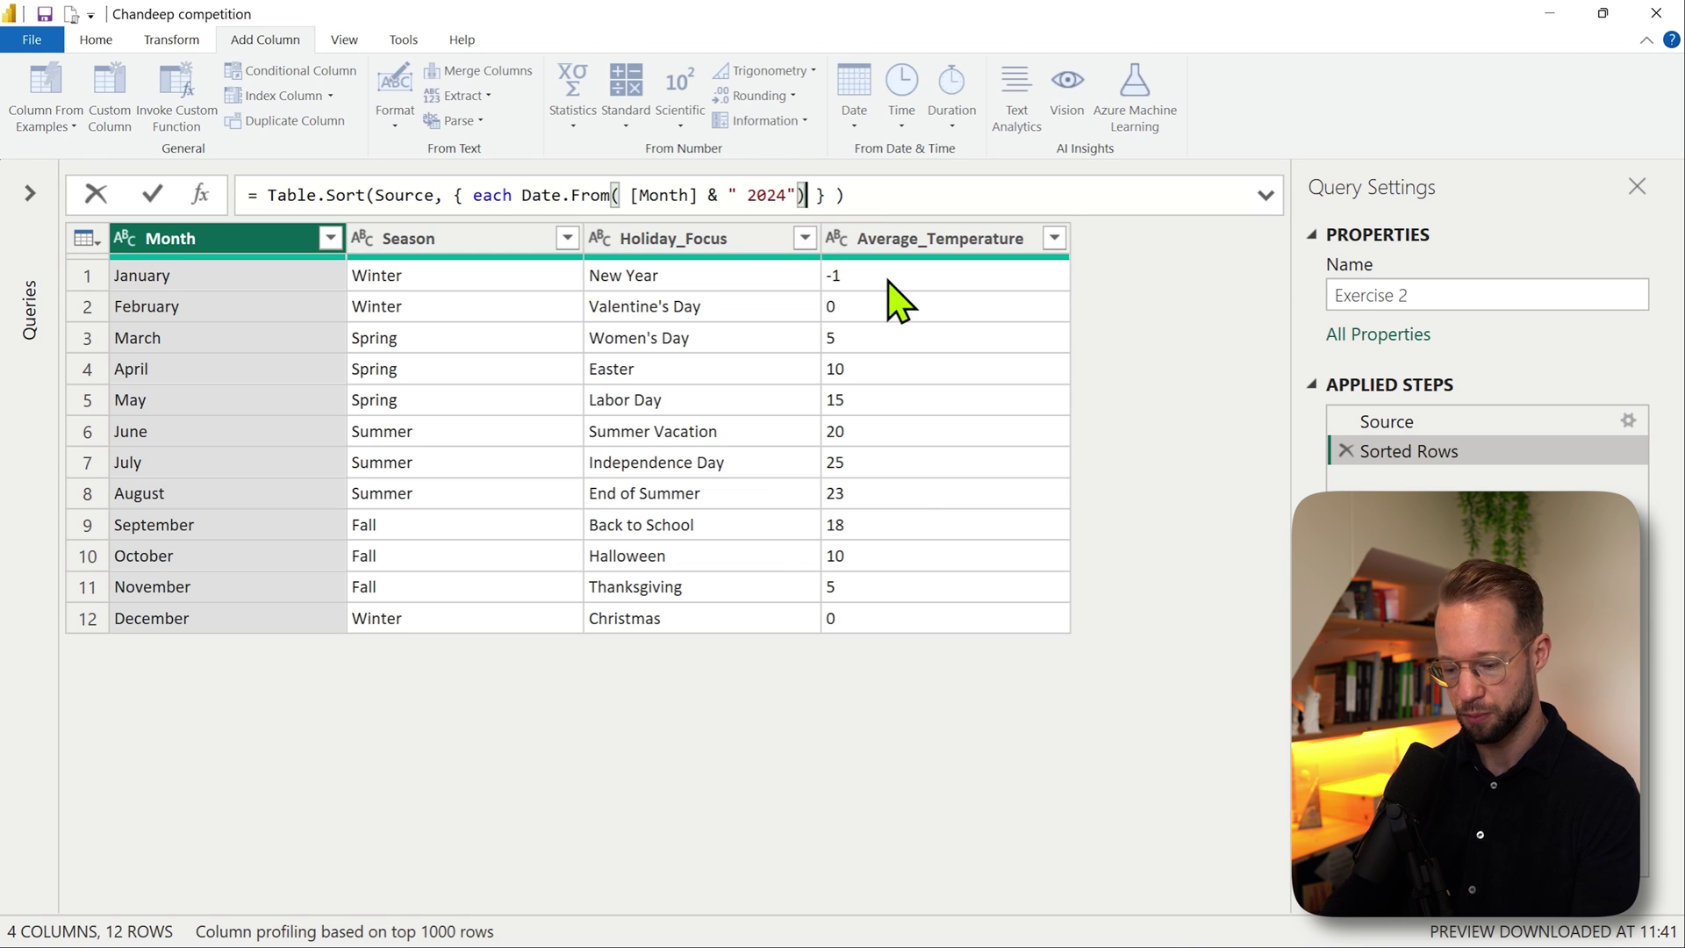
text(, Order)
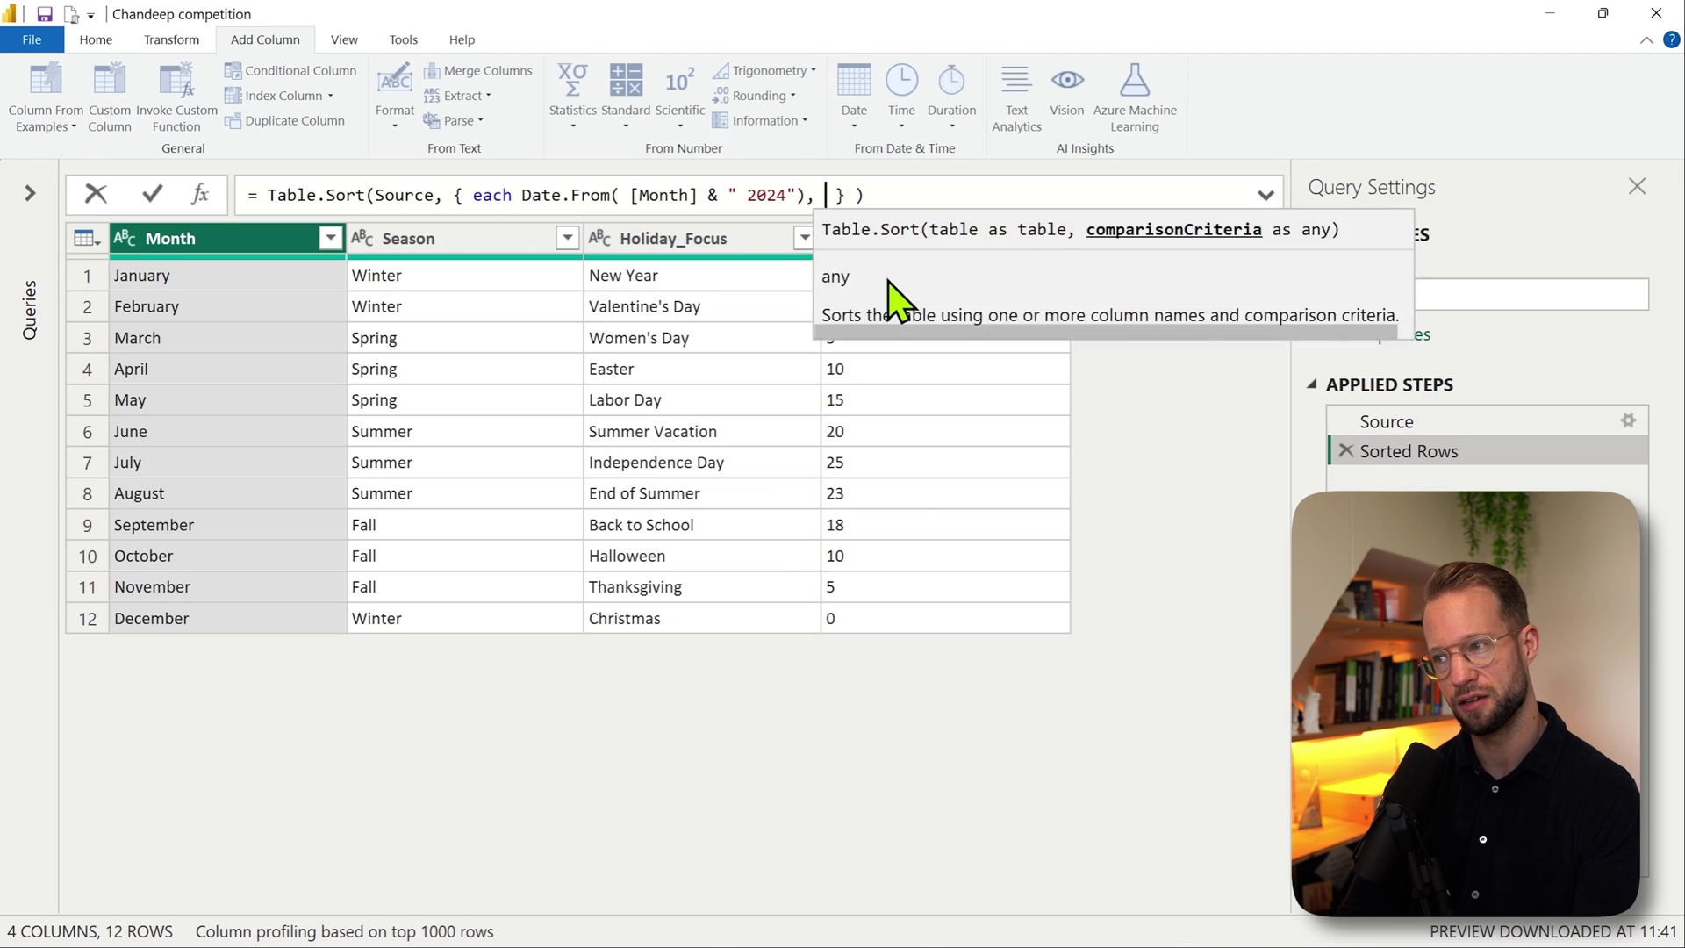
text(.Descending)
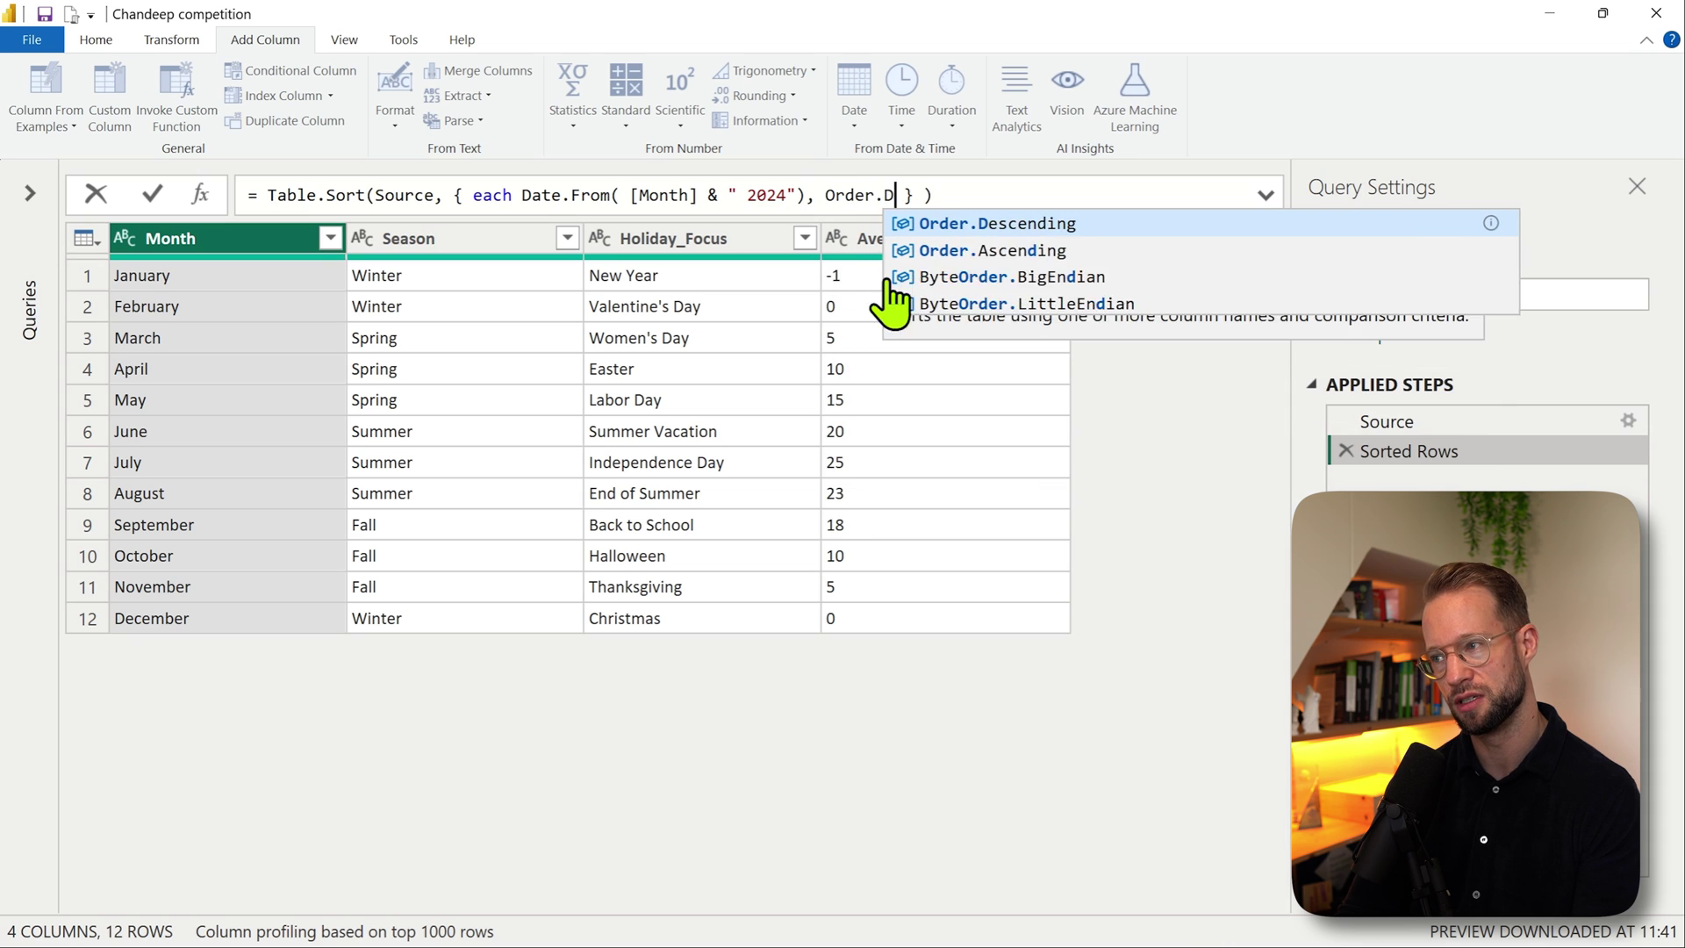
key(Return)
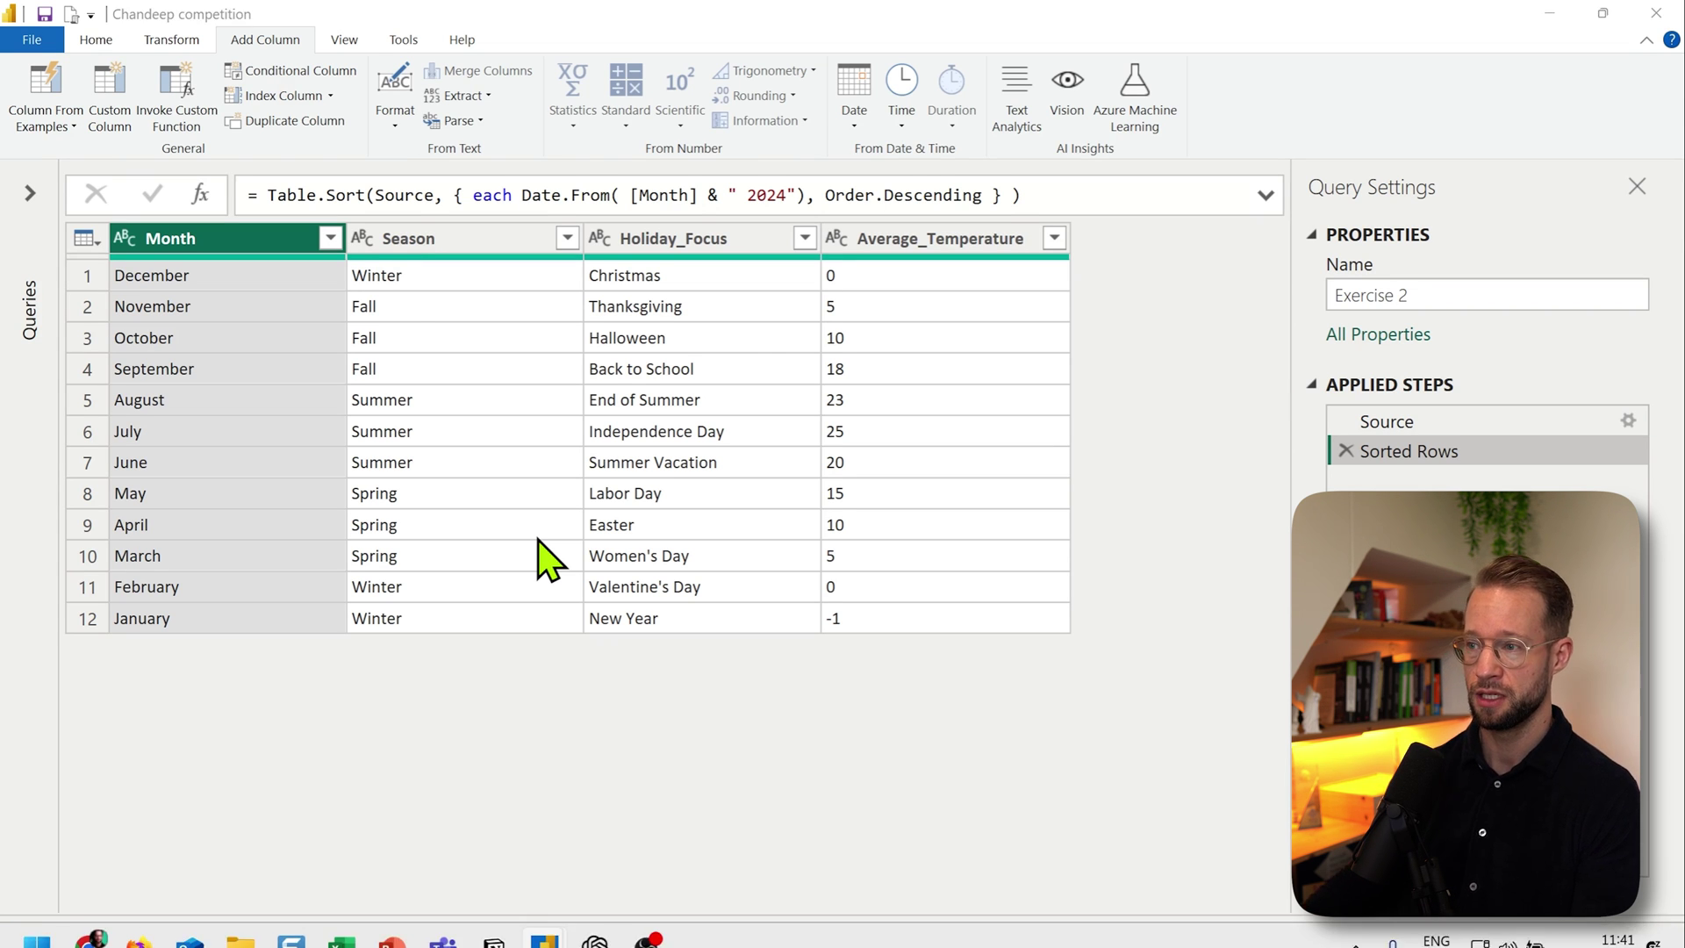
key(alt+Tab)
scroll(667, 333, up, 6)
scroll(689, 351, up, 10)
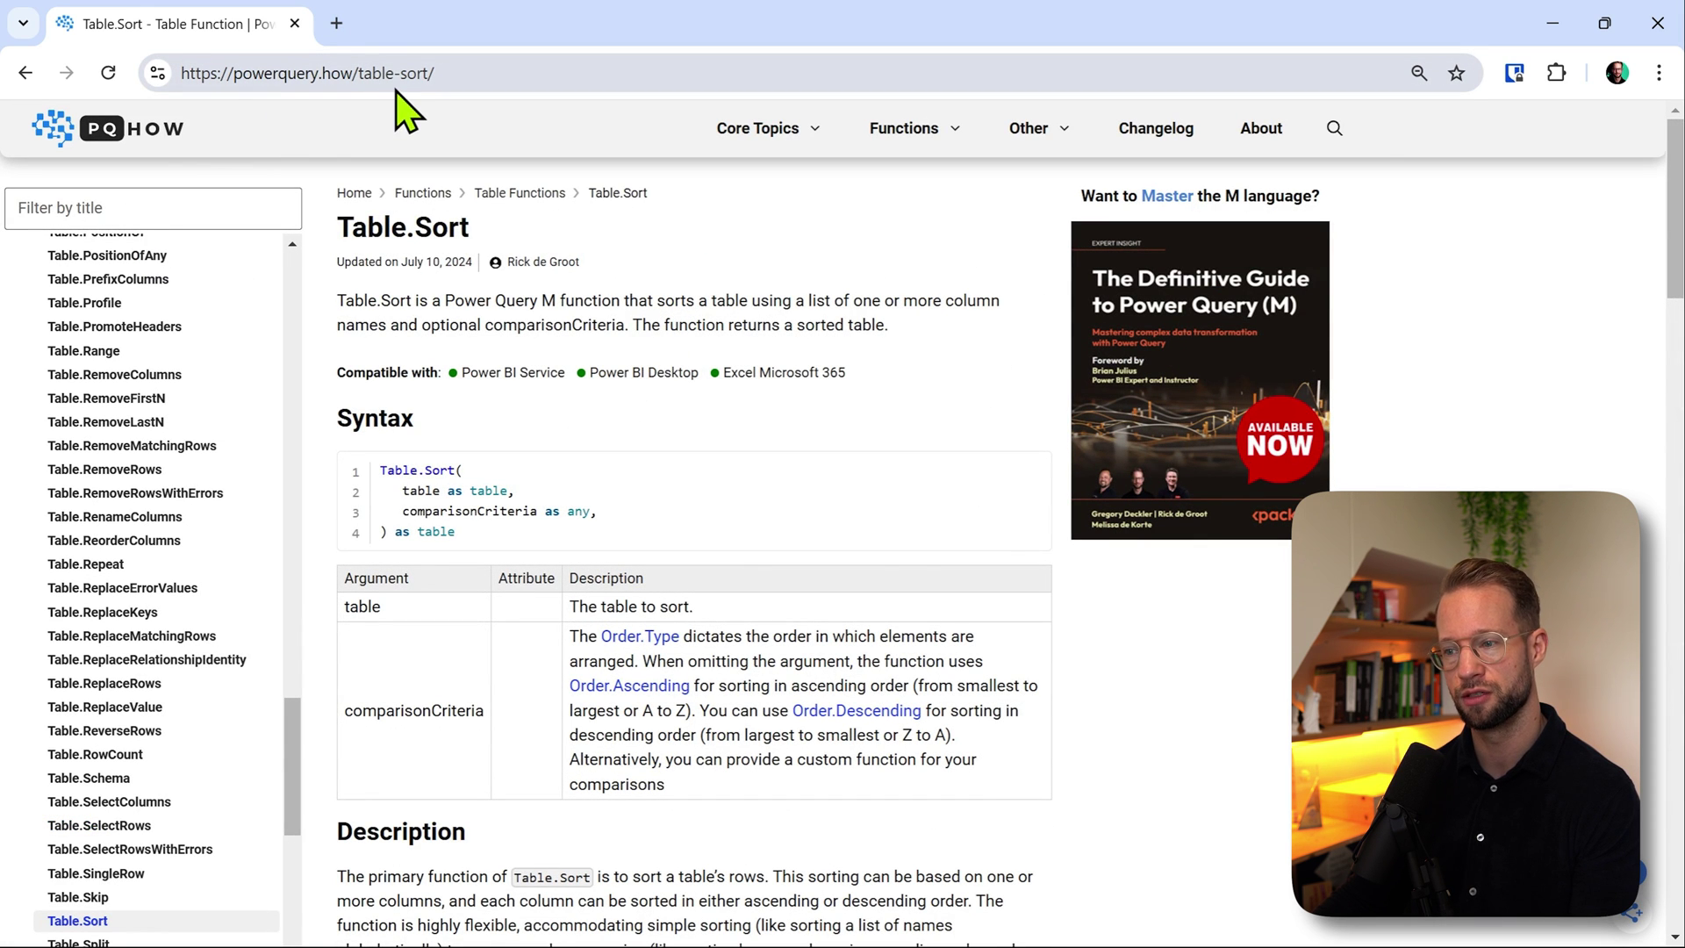
scroll(632, 439, down, 15)
scroll(737, 377, down, 1)
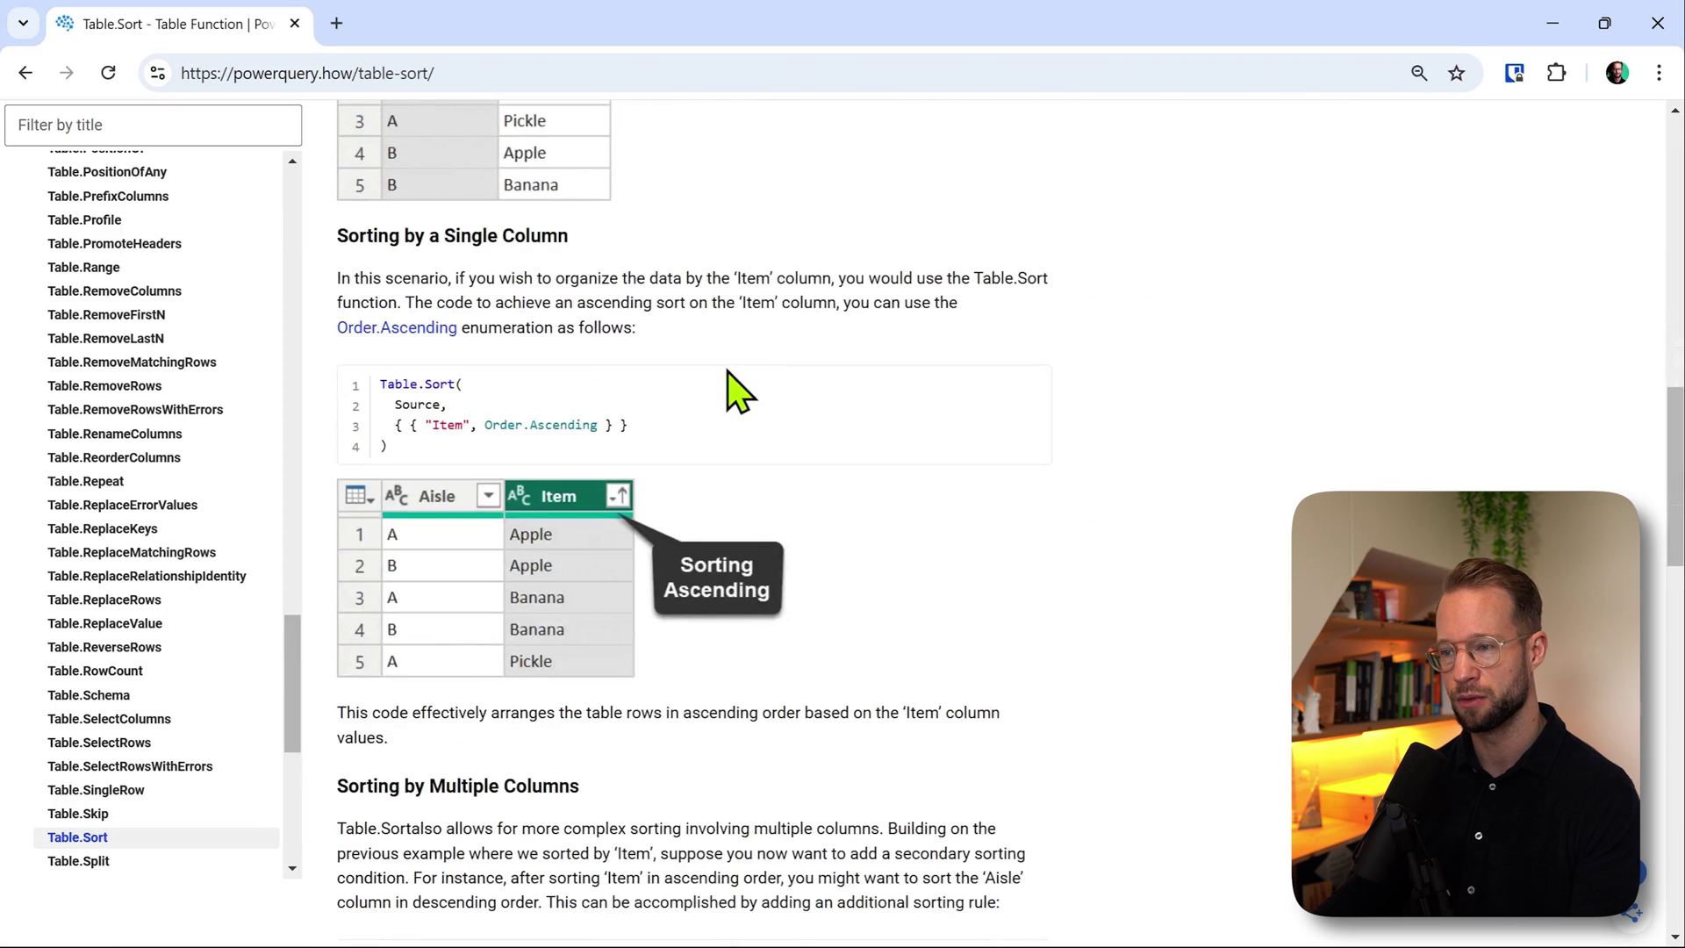
scroll(632, 456, down, 9)
scroll(693, 349, down, 2)
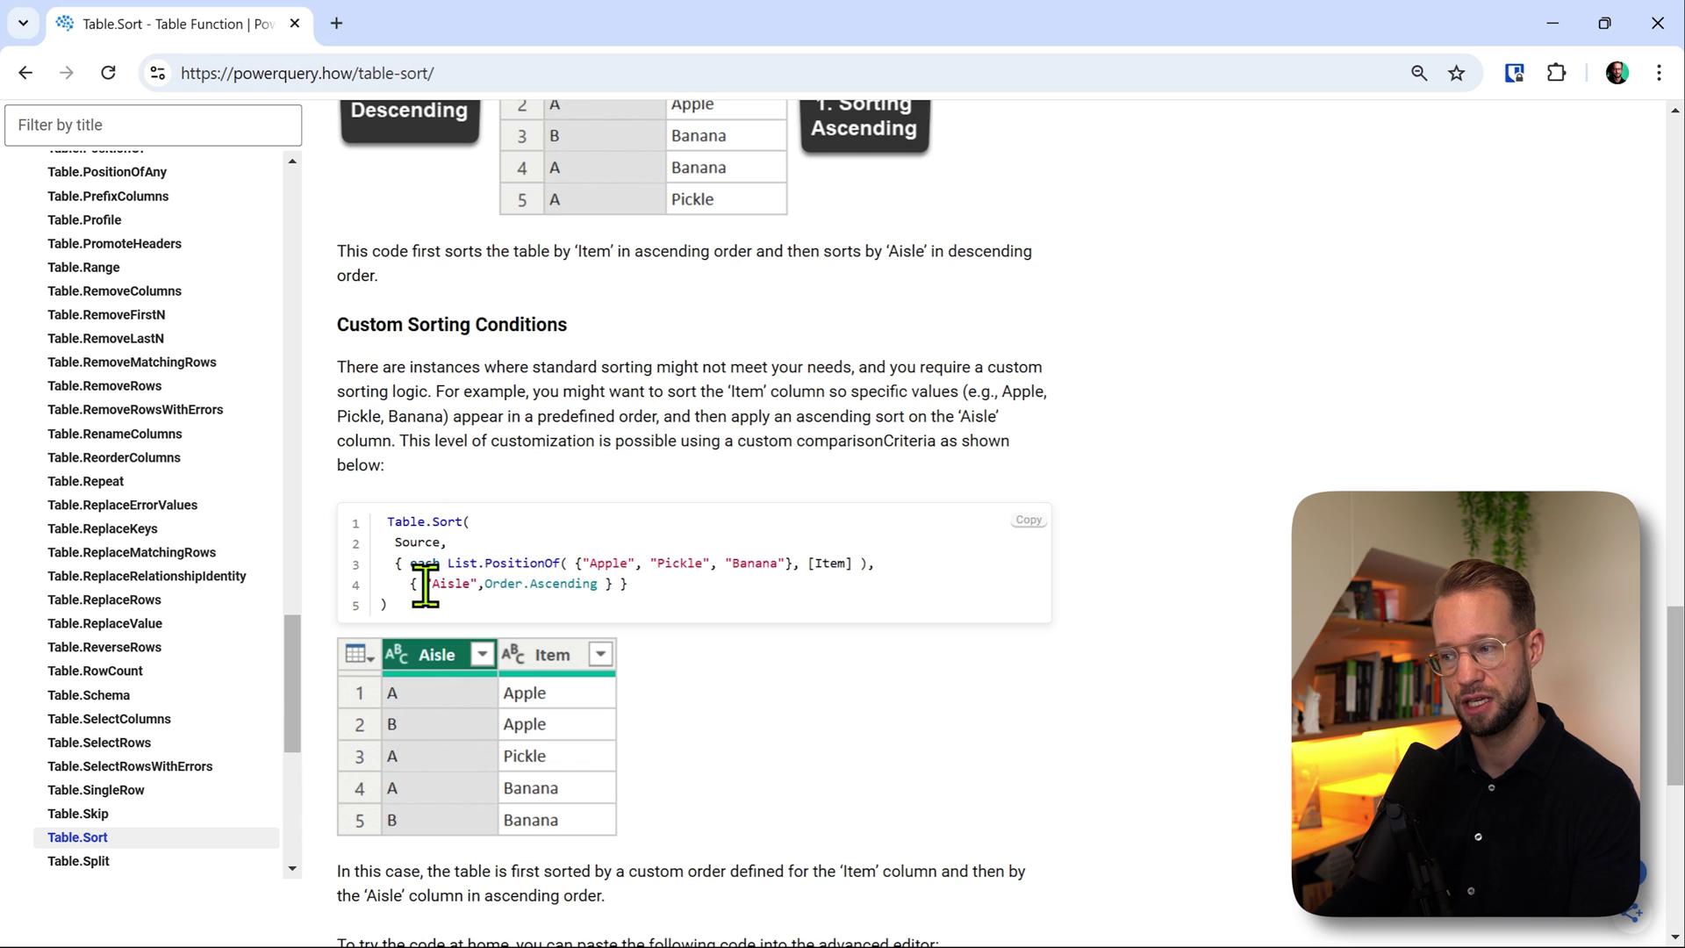
drag(389, 563, 881, 563)
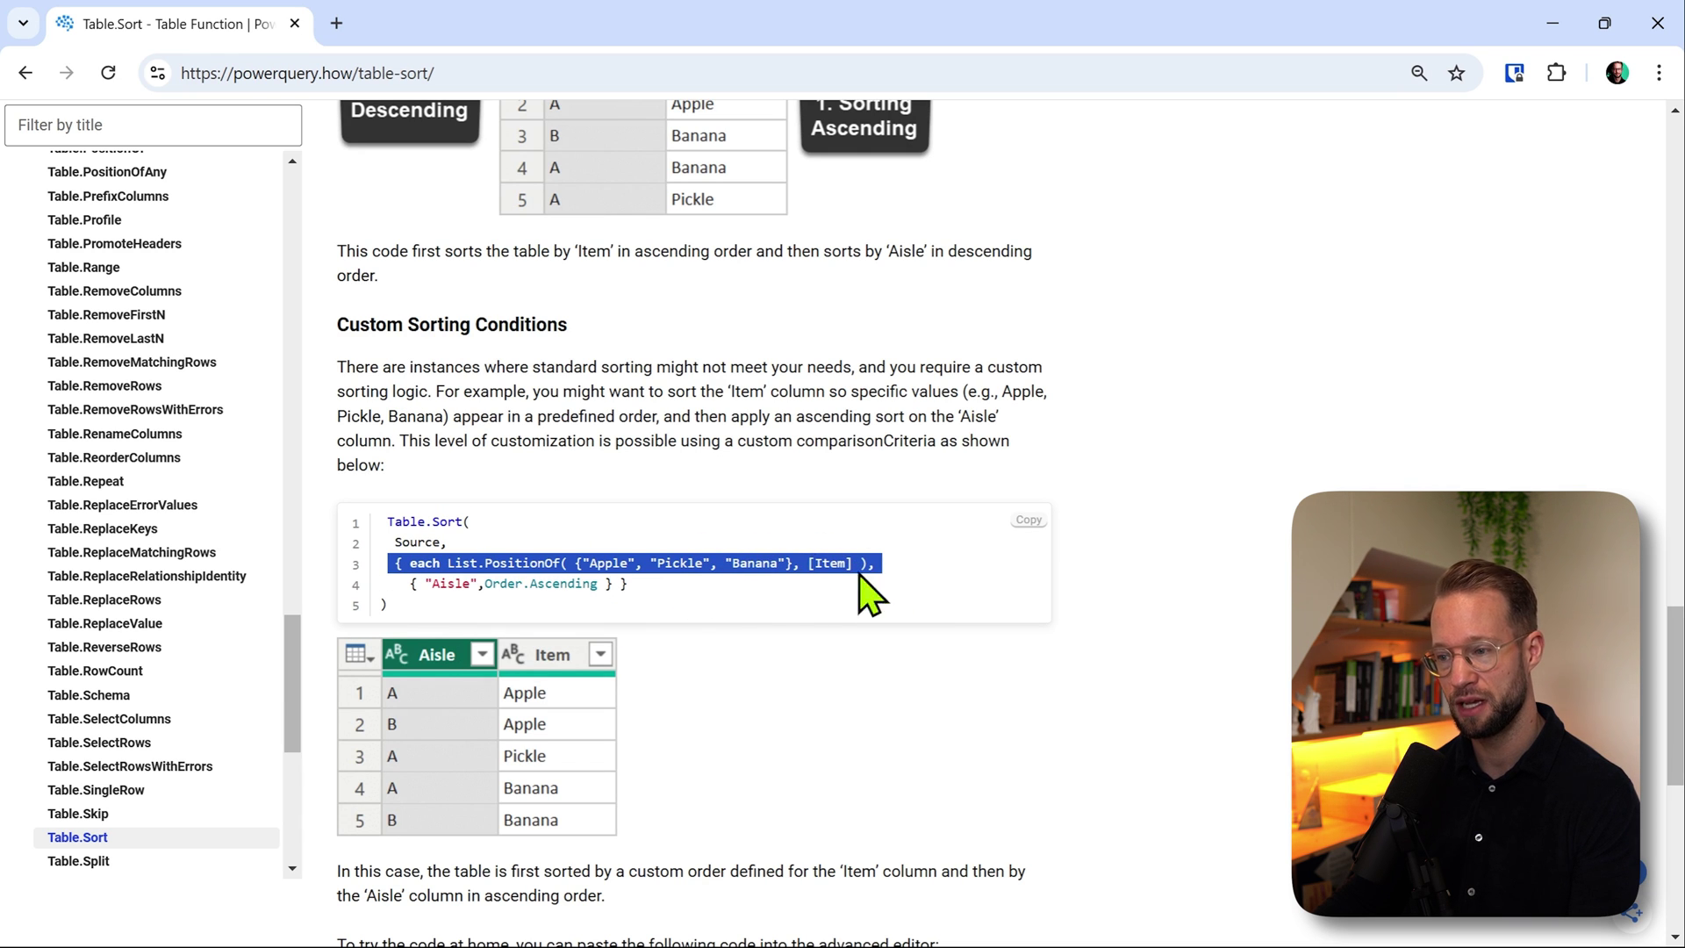
click(599, 583)
drag(599, 583, 406, 584)
scroll(742, 459, down, 5)
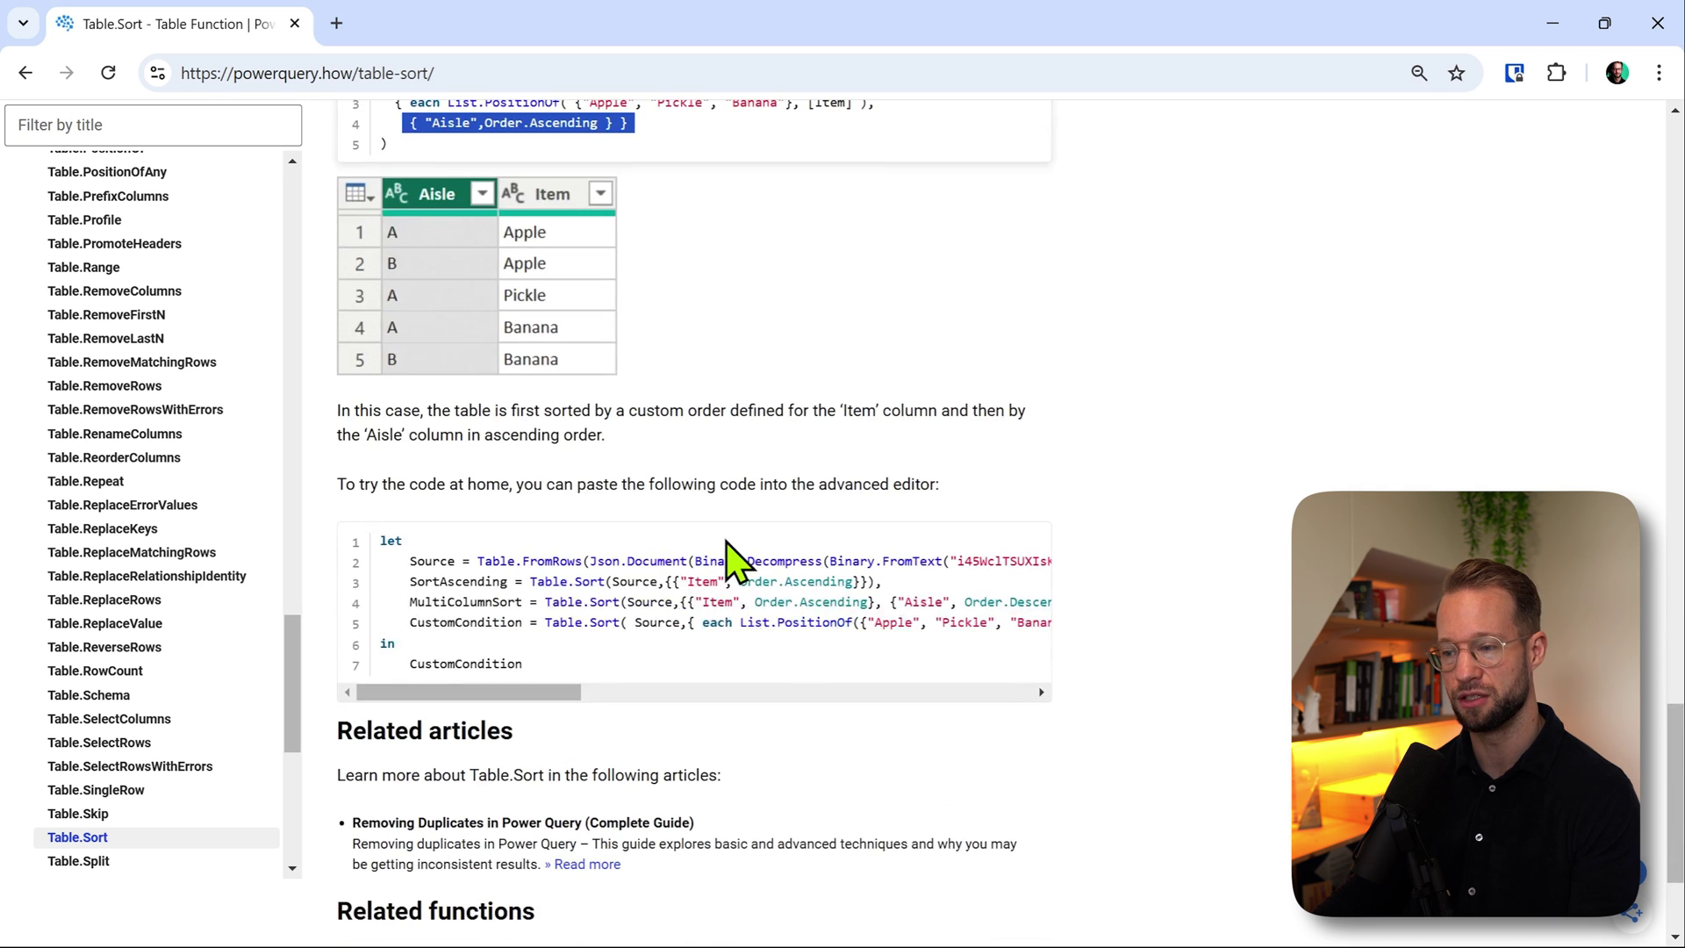
scroll(798, 490, up, 5)
key(alt+Tab)
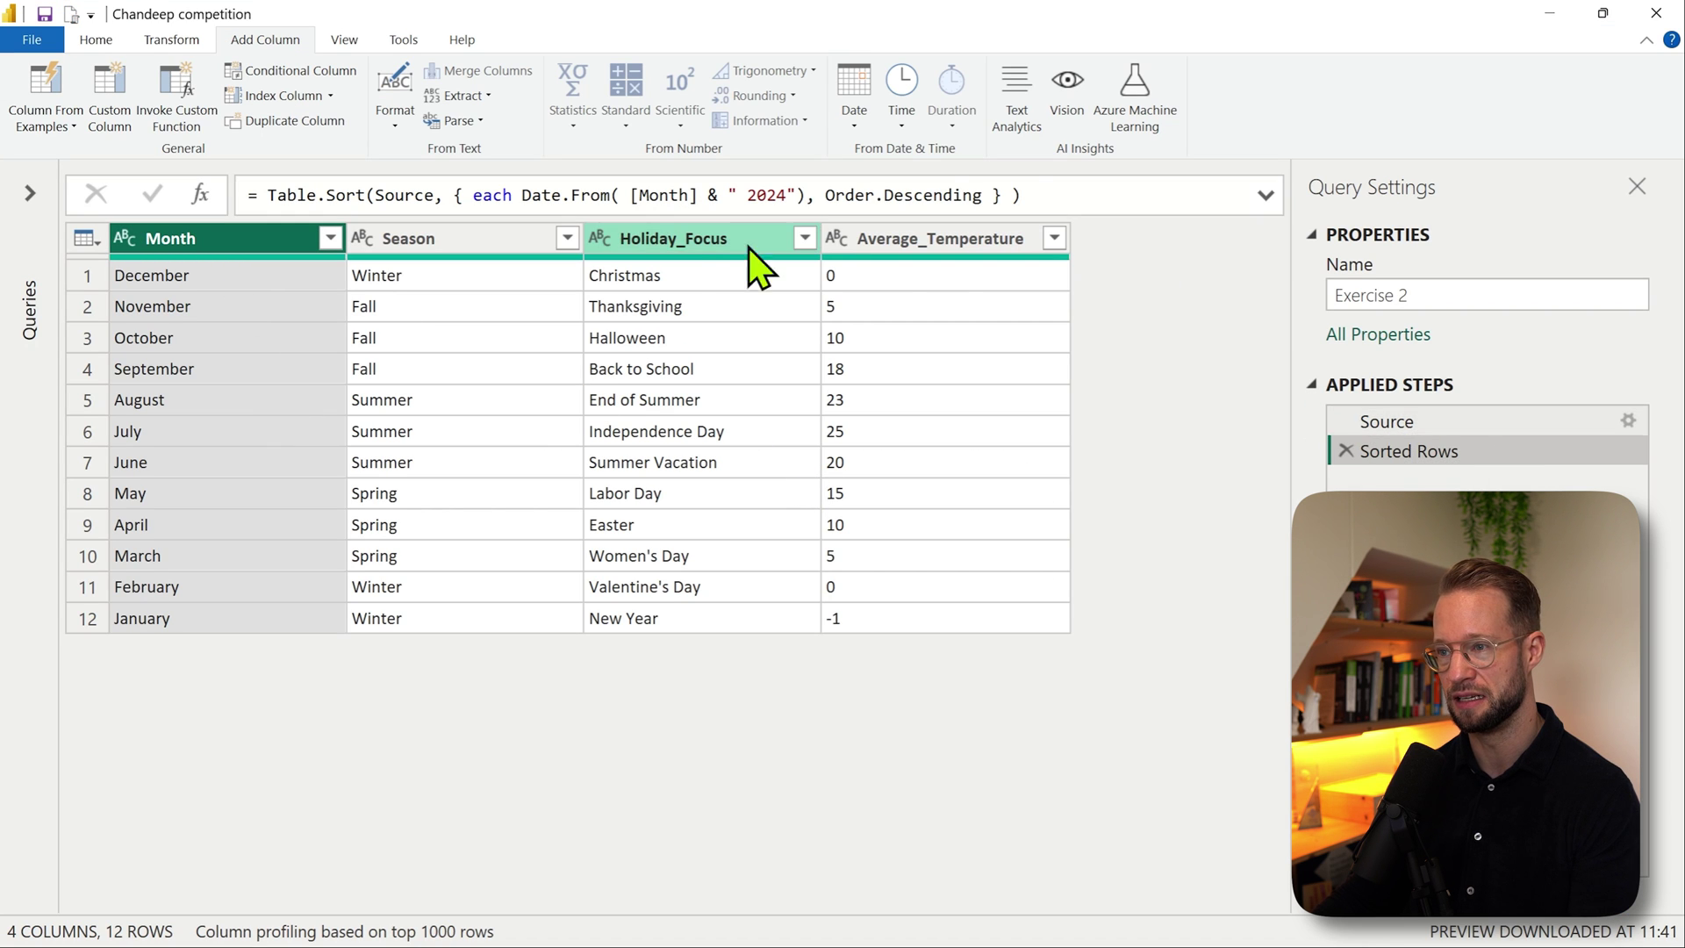
Step: Switch the month criterion to Order.Ascending and add a Holiday_Focus ascending criterion
double_click(948, 195)
text(Ascending)
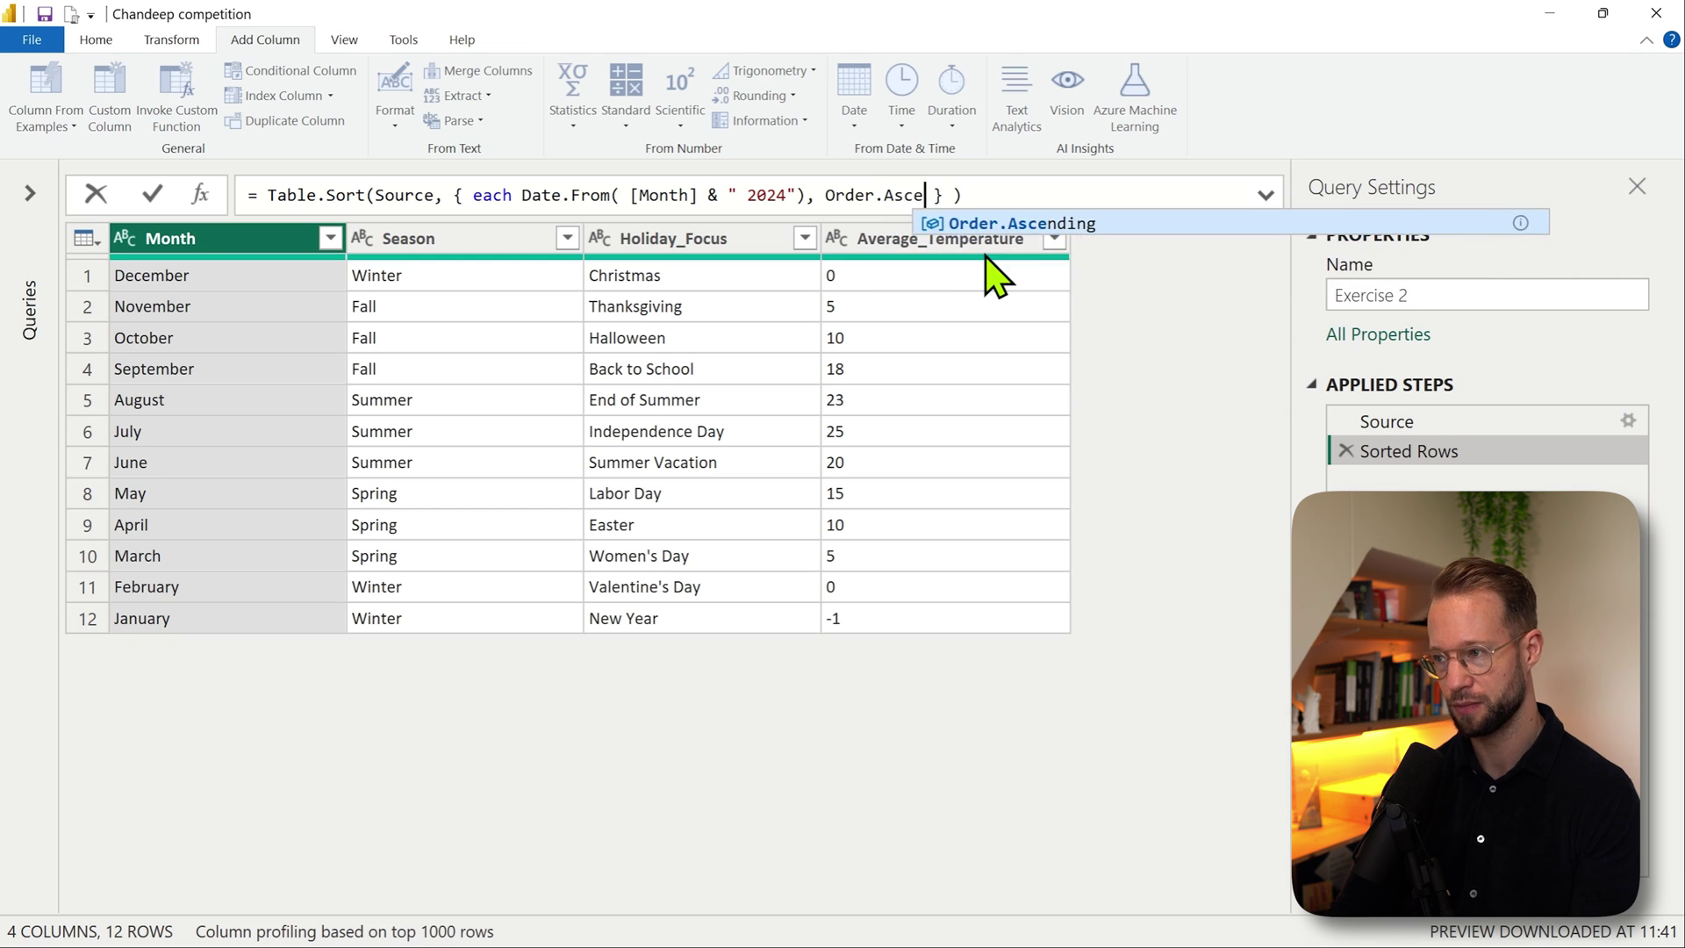
key(Return)
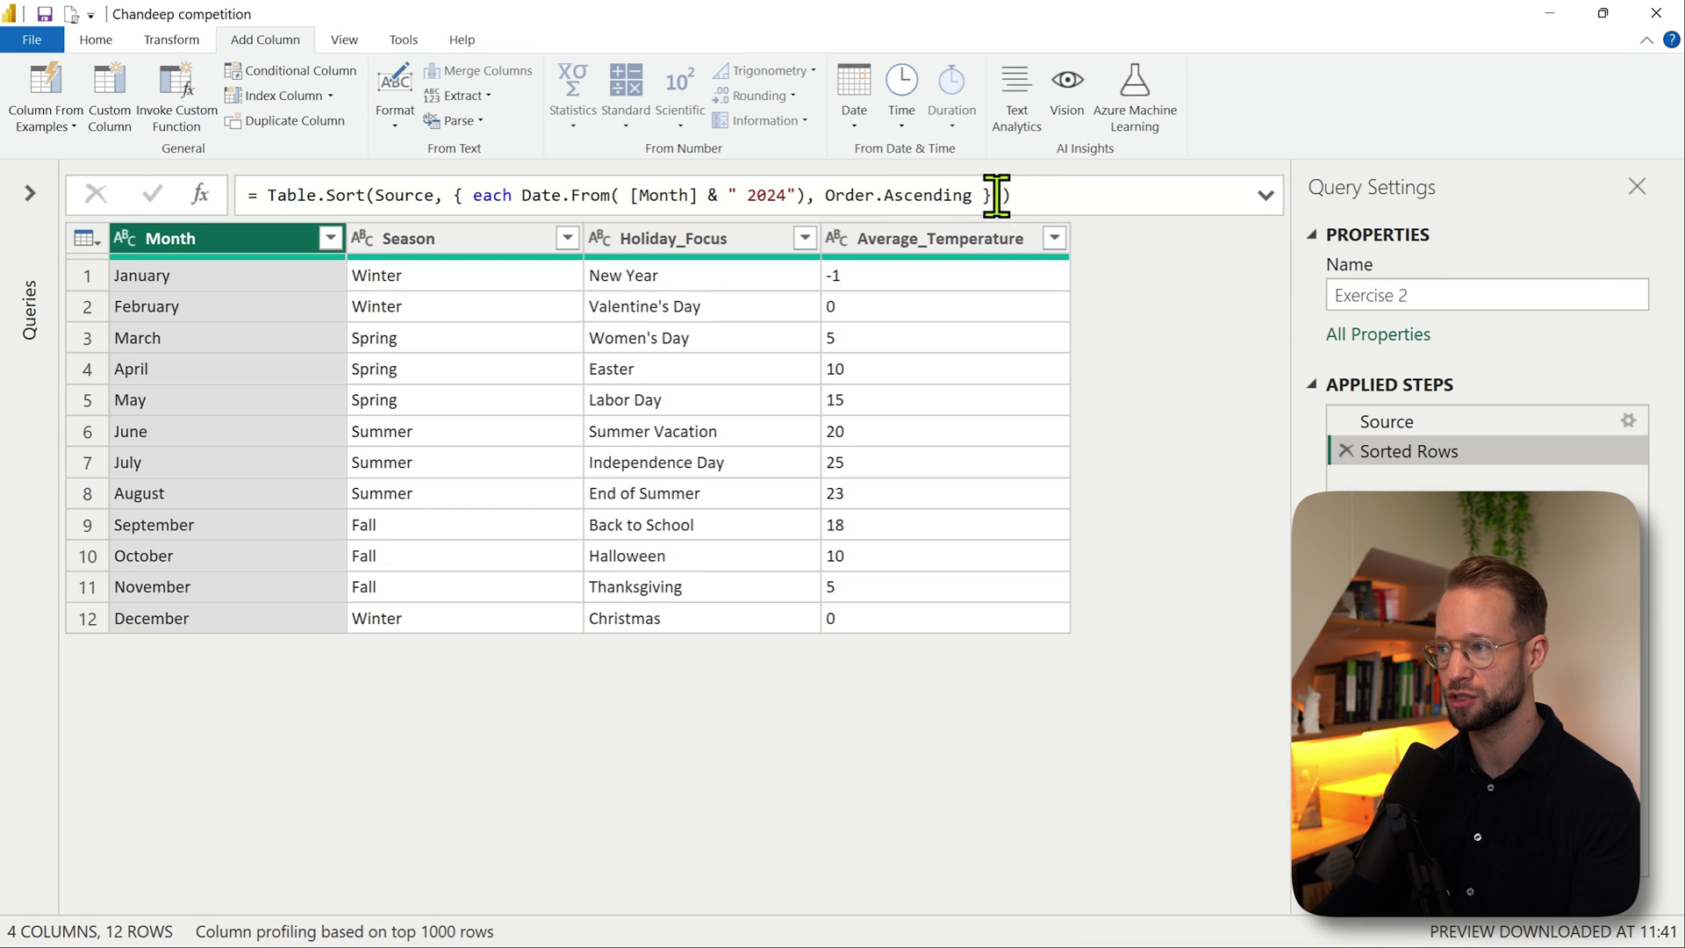
click(990, 195)
text(, { "Holiday_Focus)
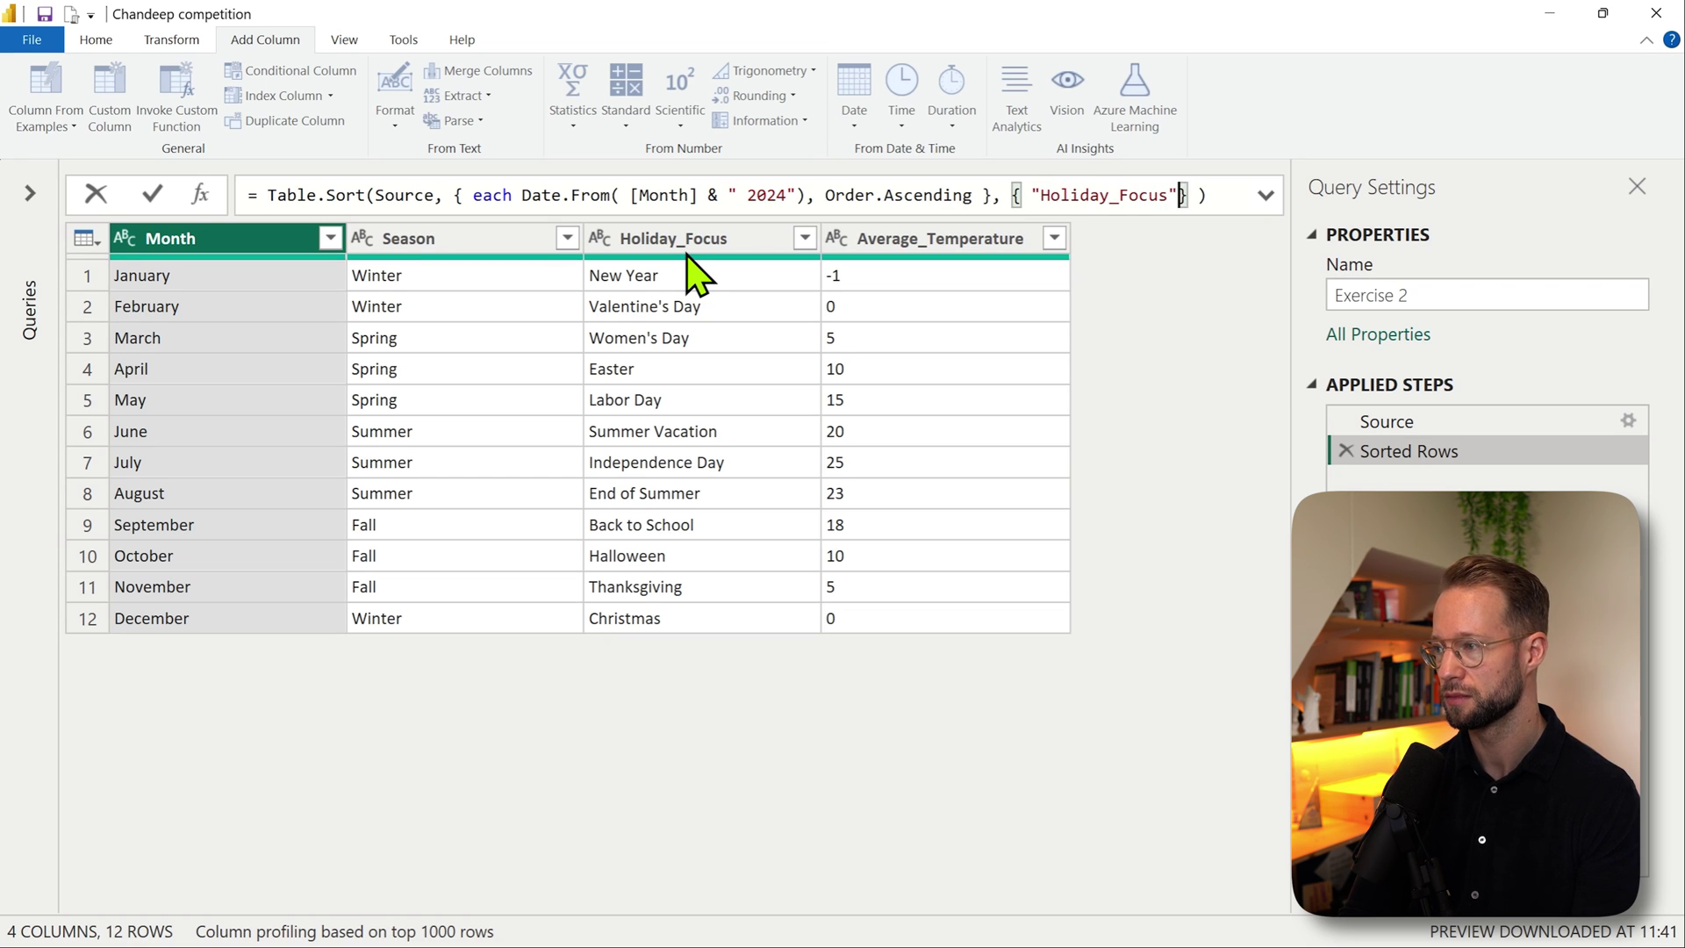
text(Order.Ascend)
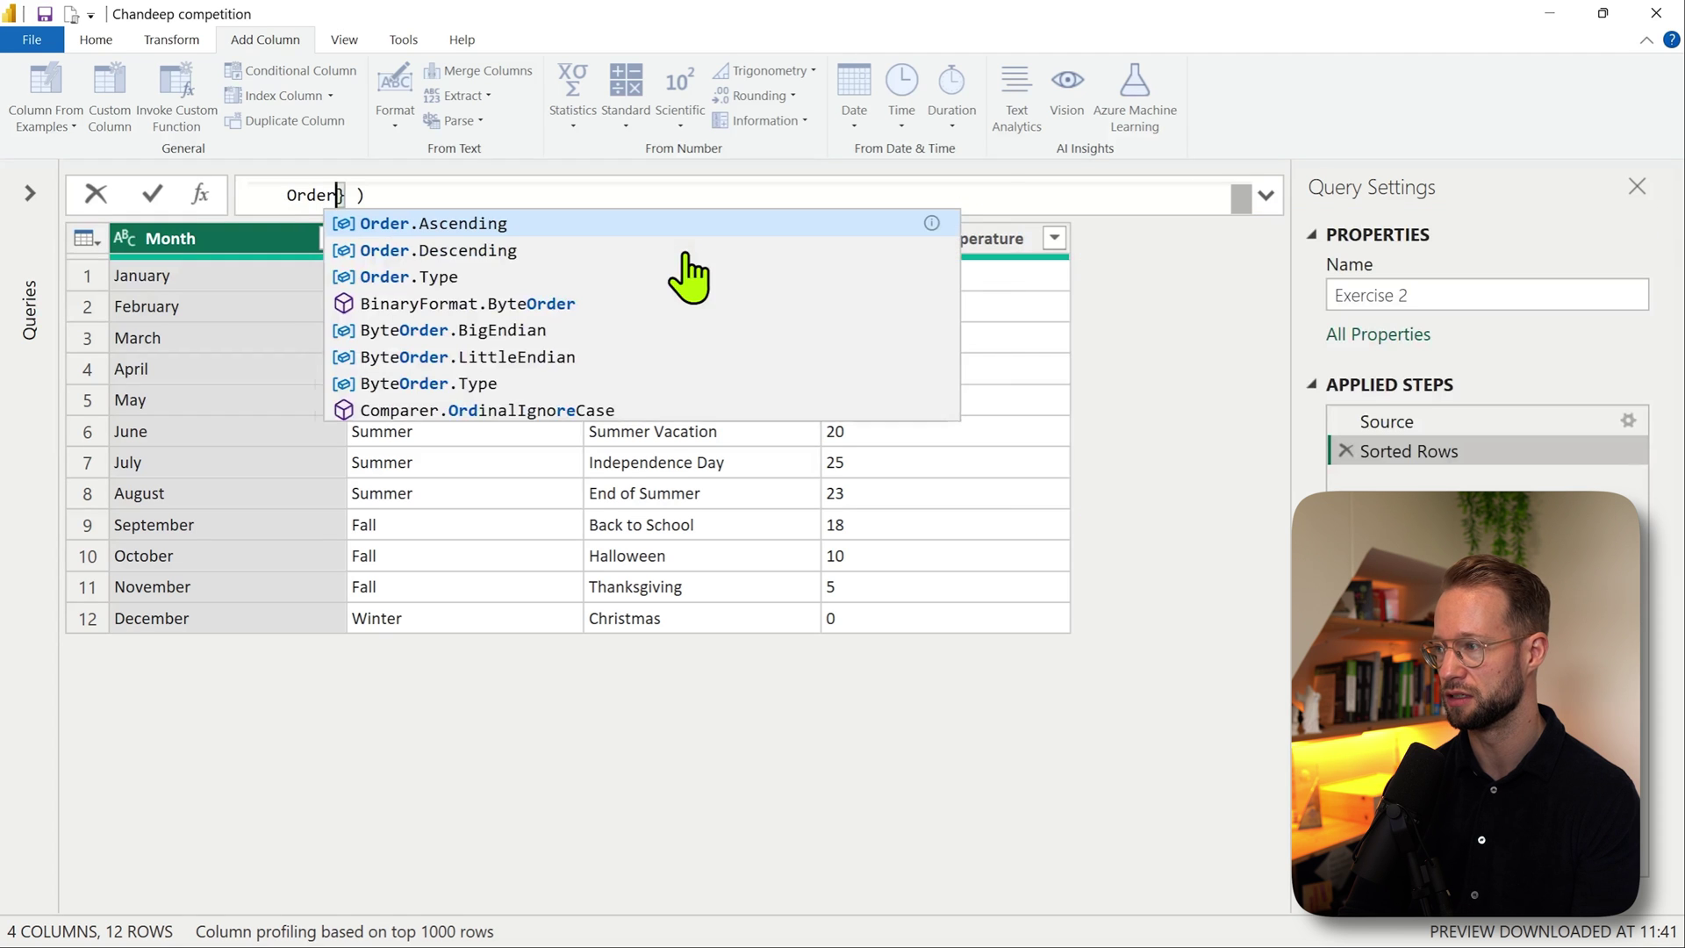
text(ing)
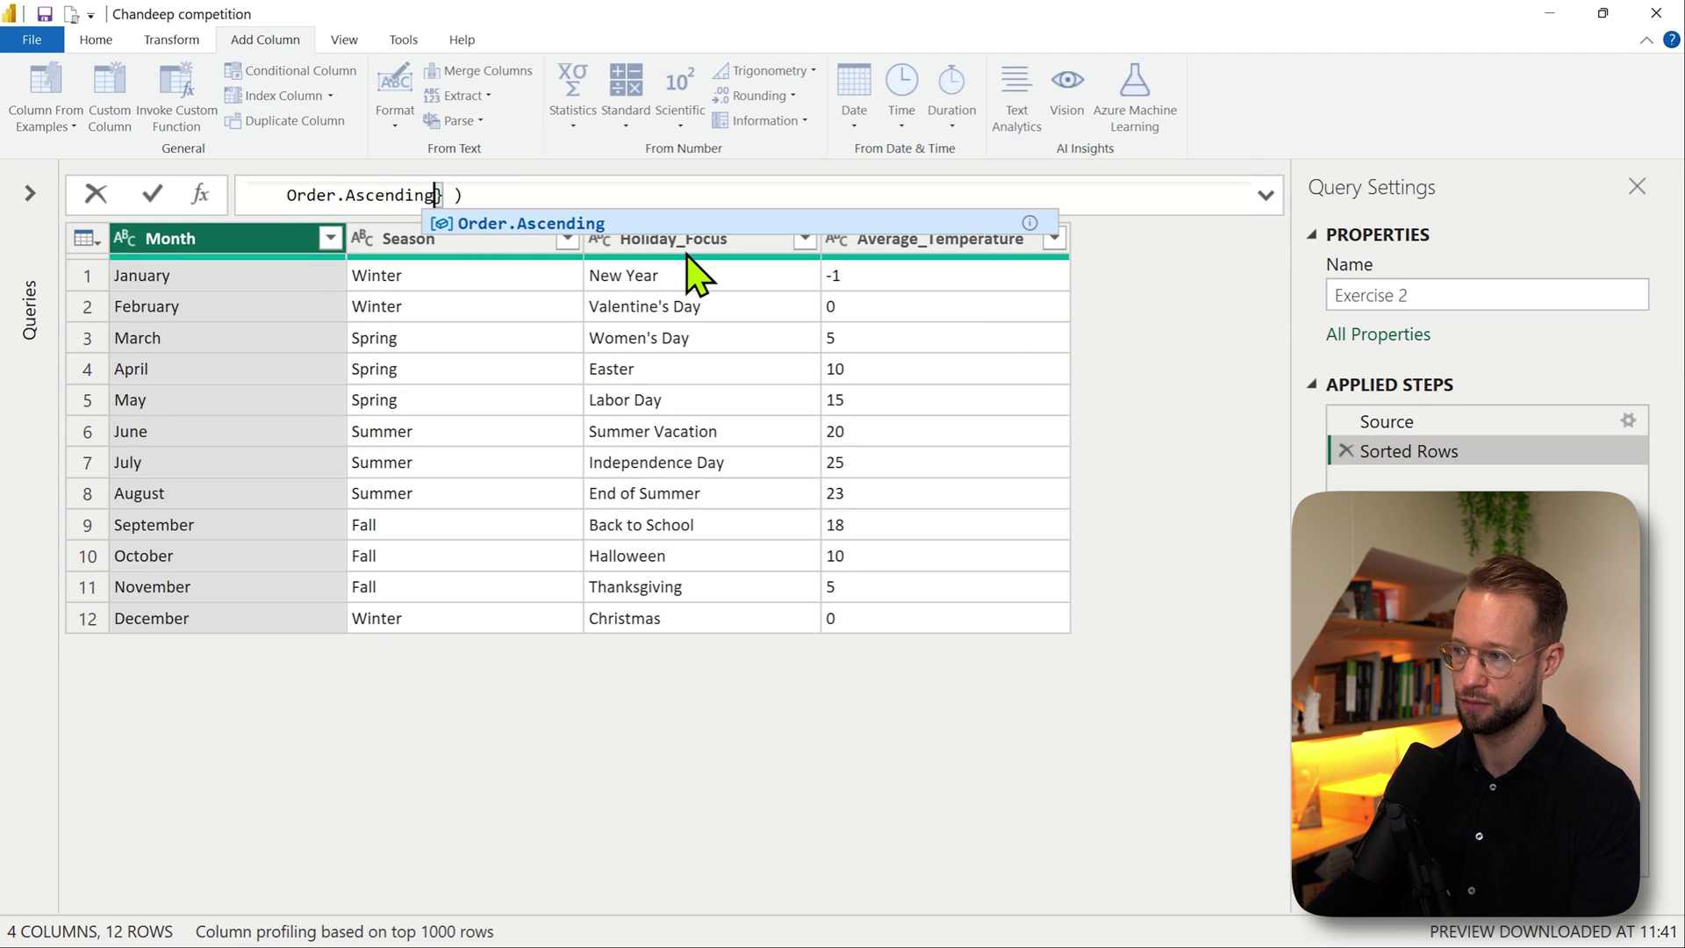
key(Return)
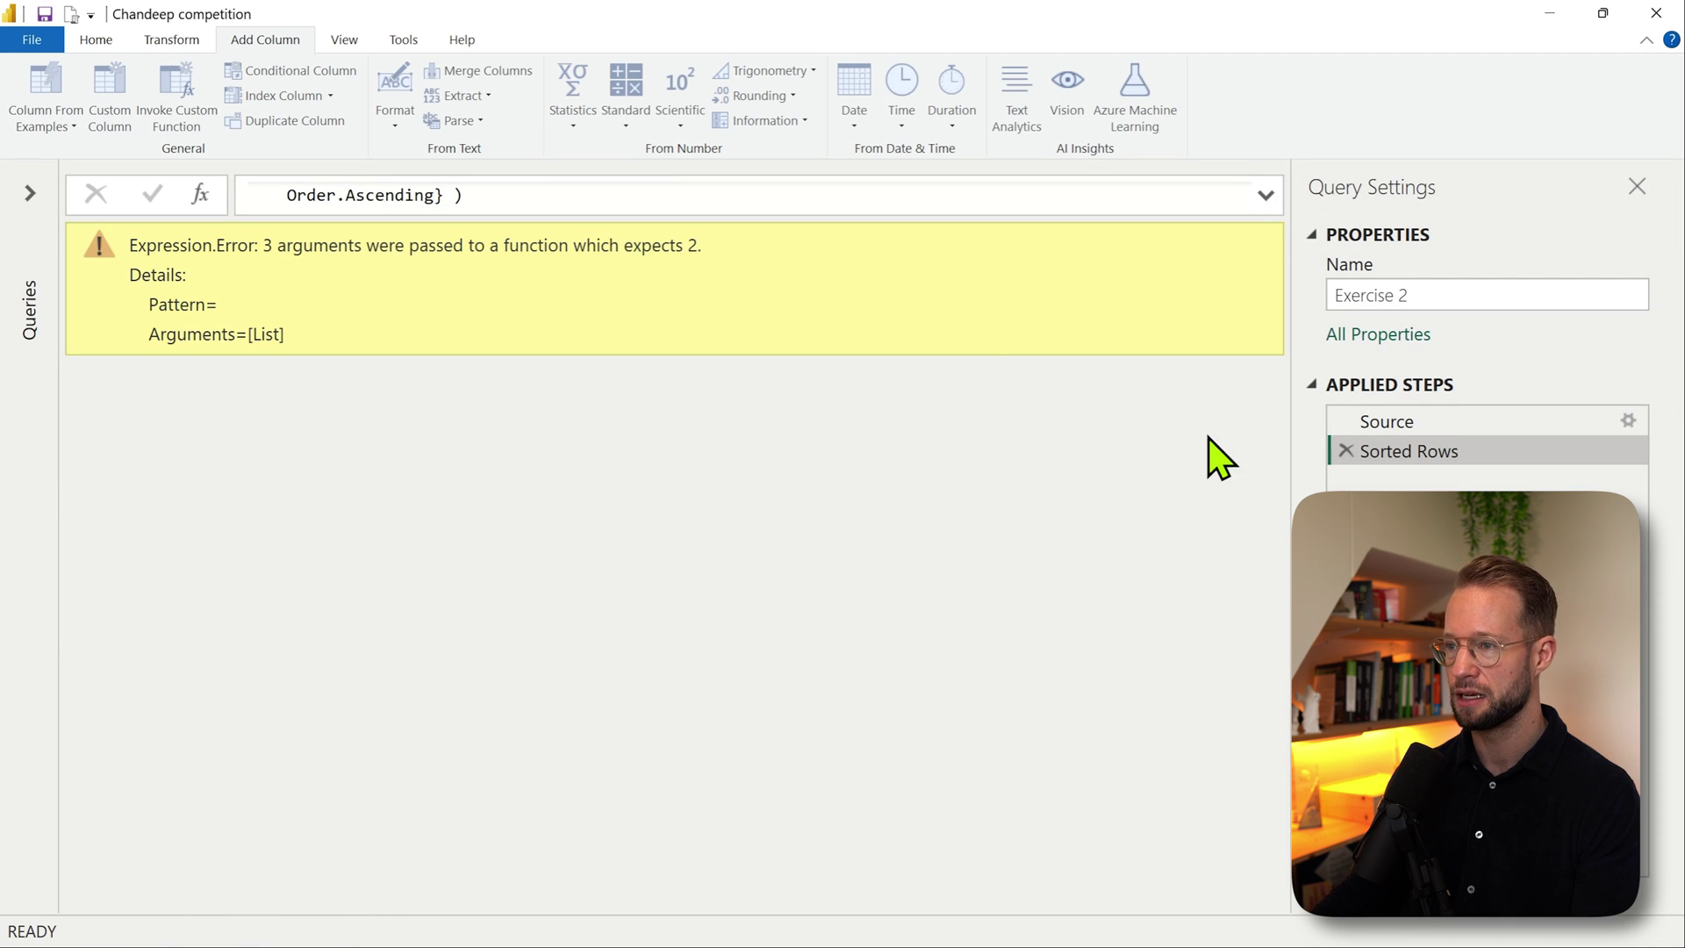
Step: Wrap both sort criteria in an outer { } list to fix the formula error
click(1265, 196)
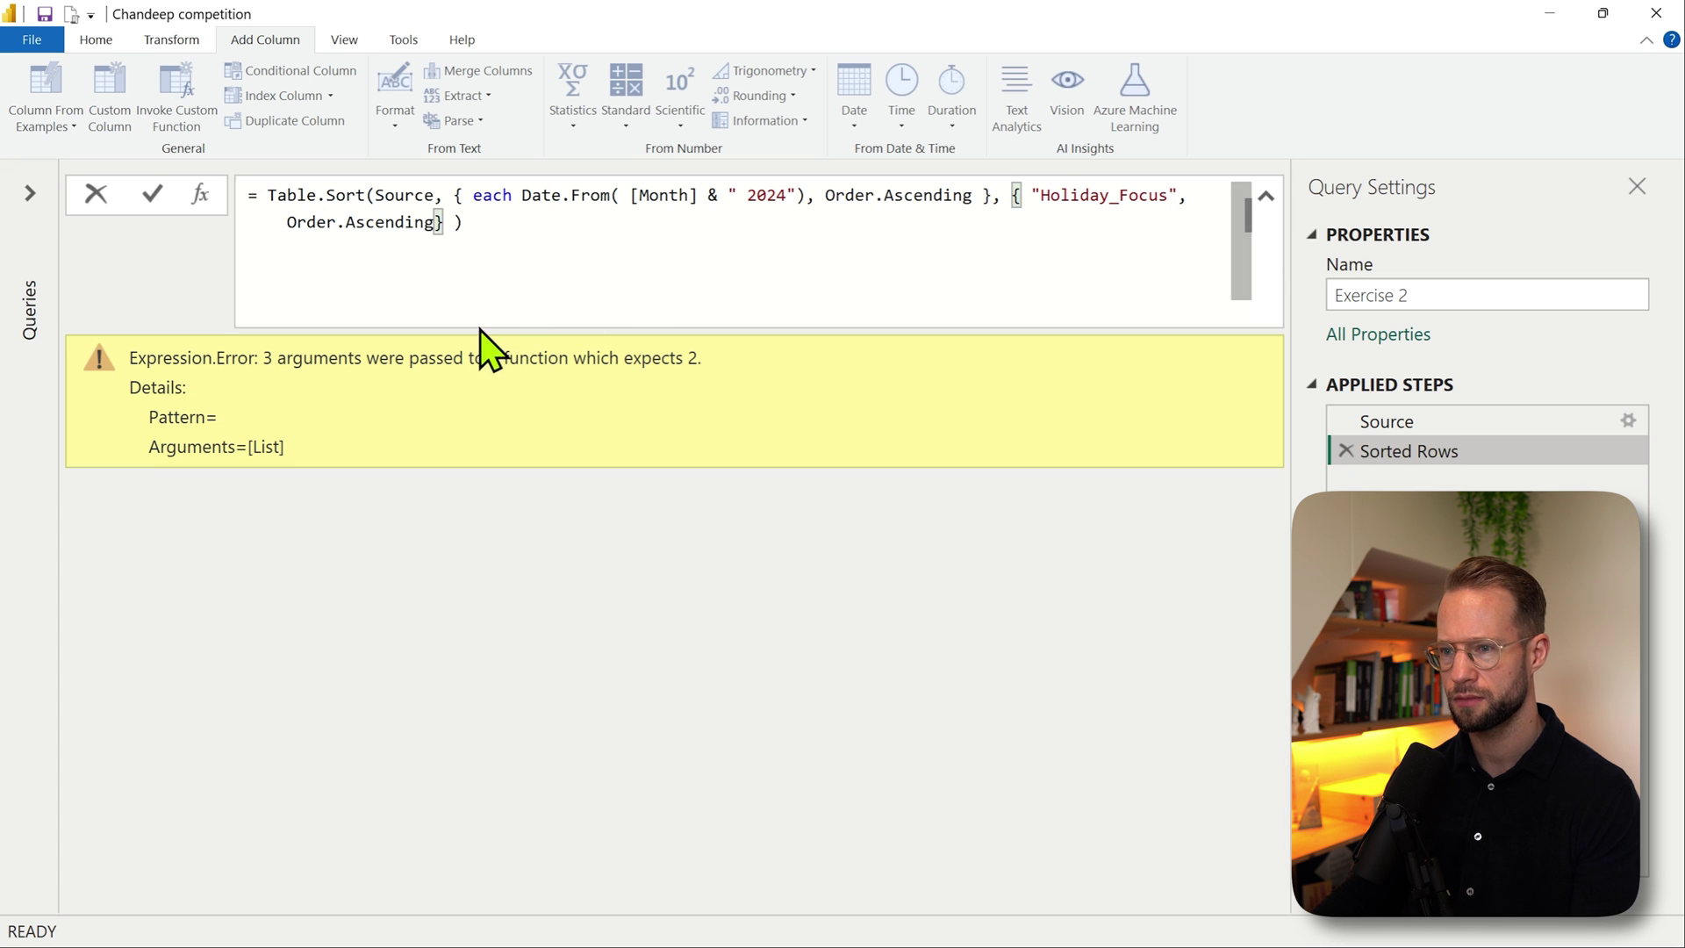
click(454, 221)
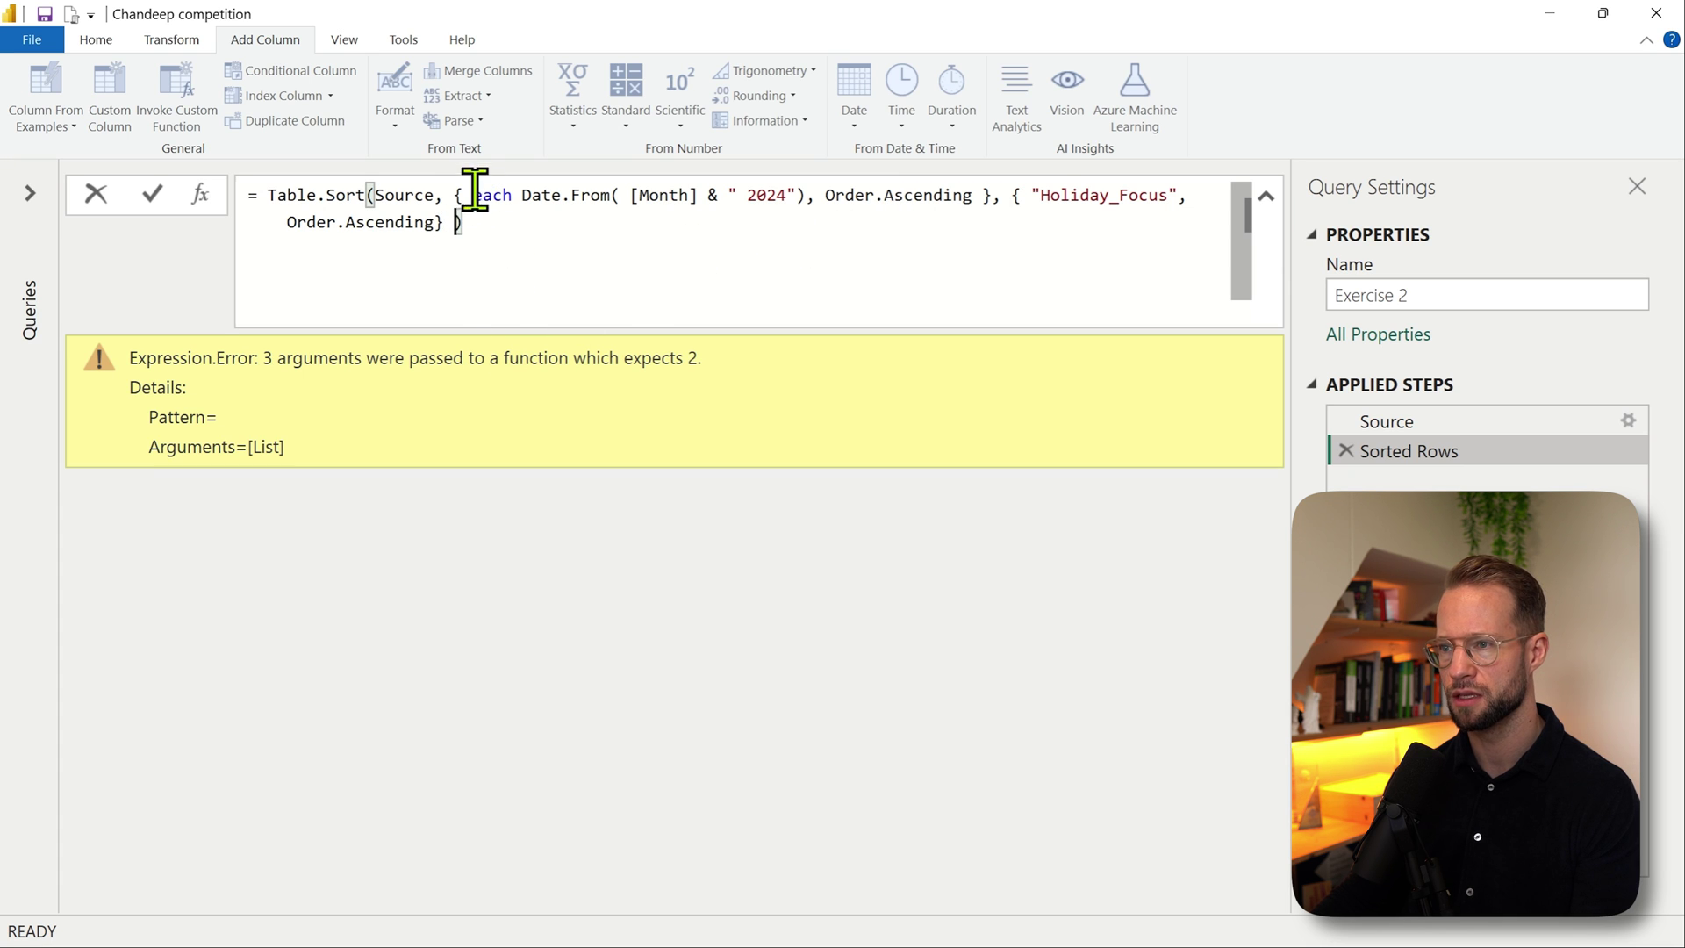
click(455, 195)
text({)
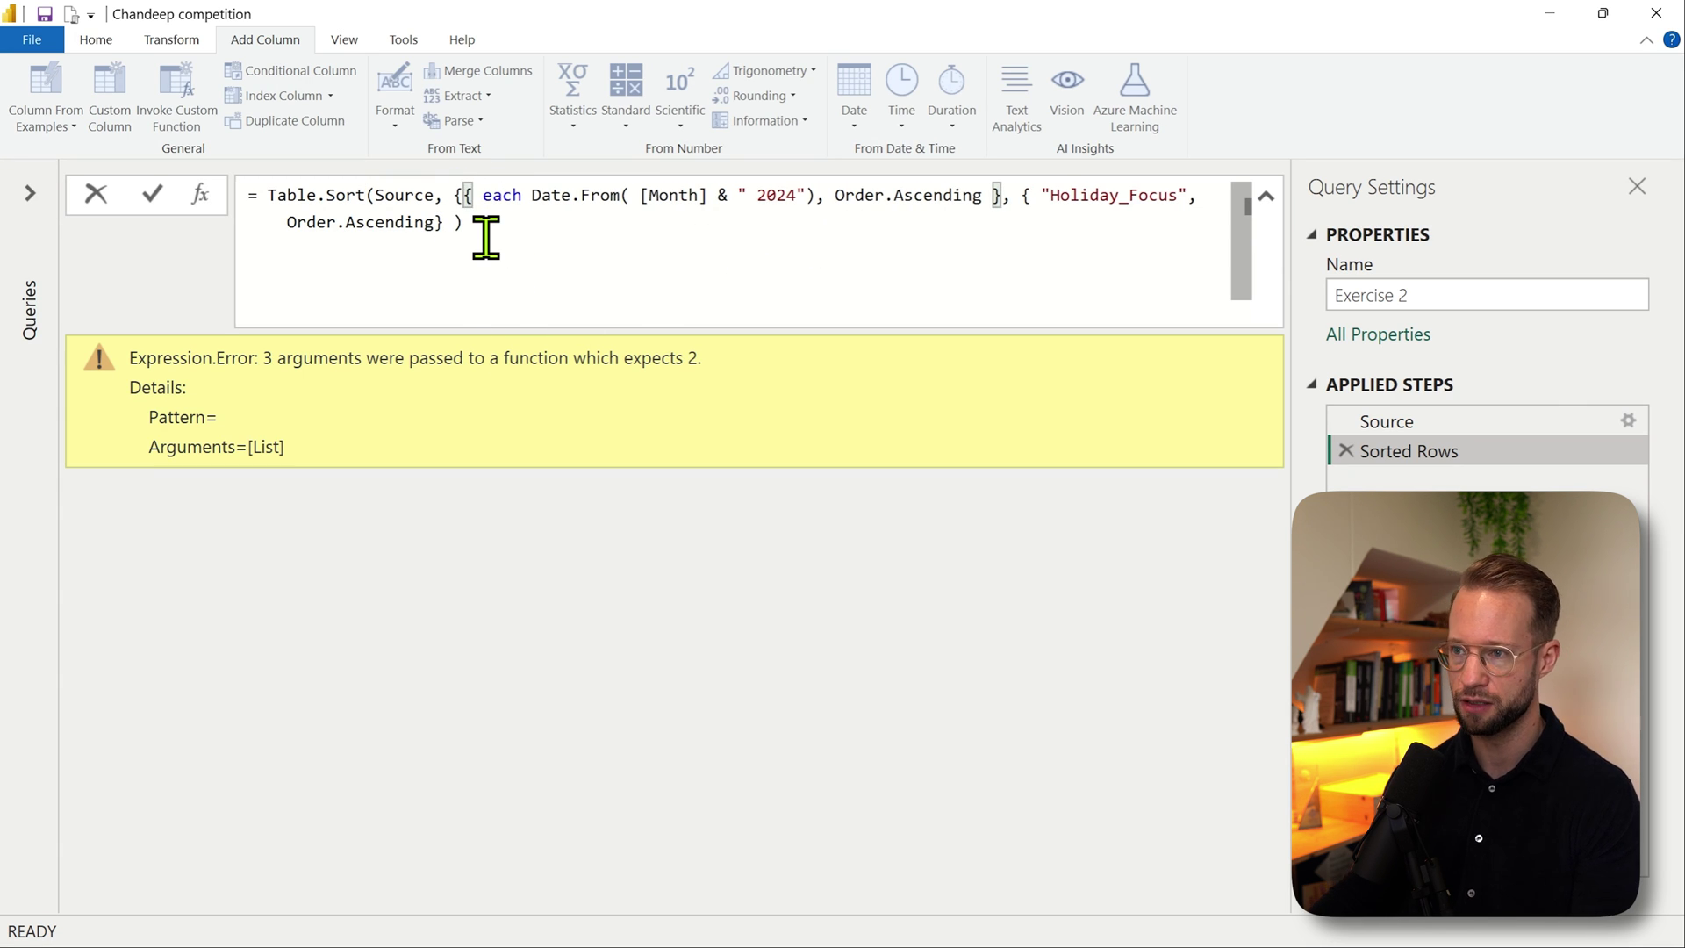
click(437, 223)
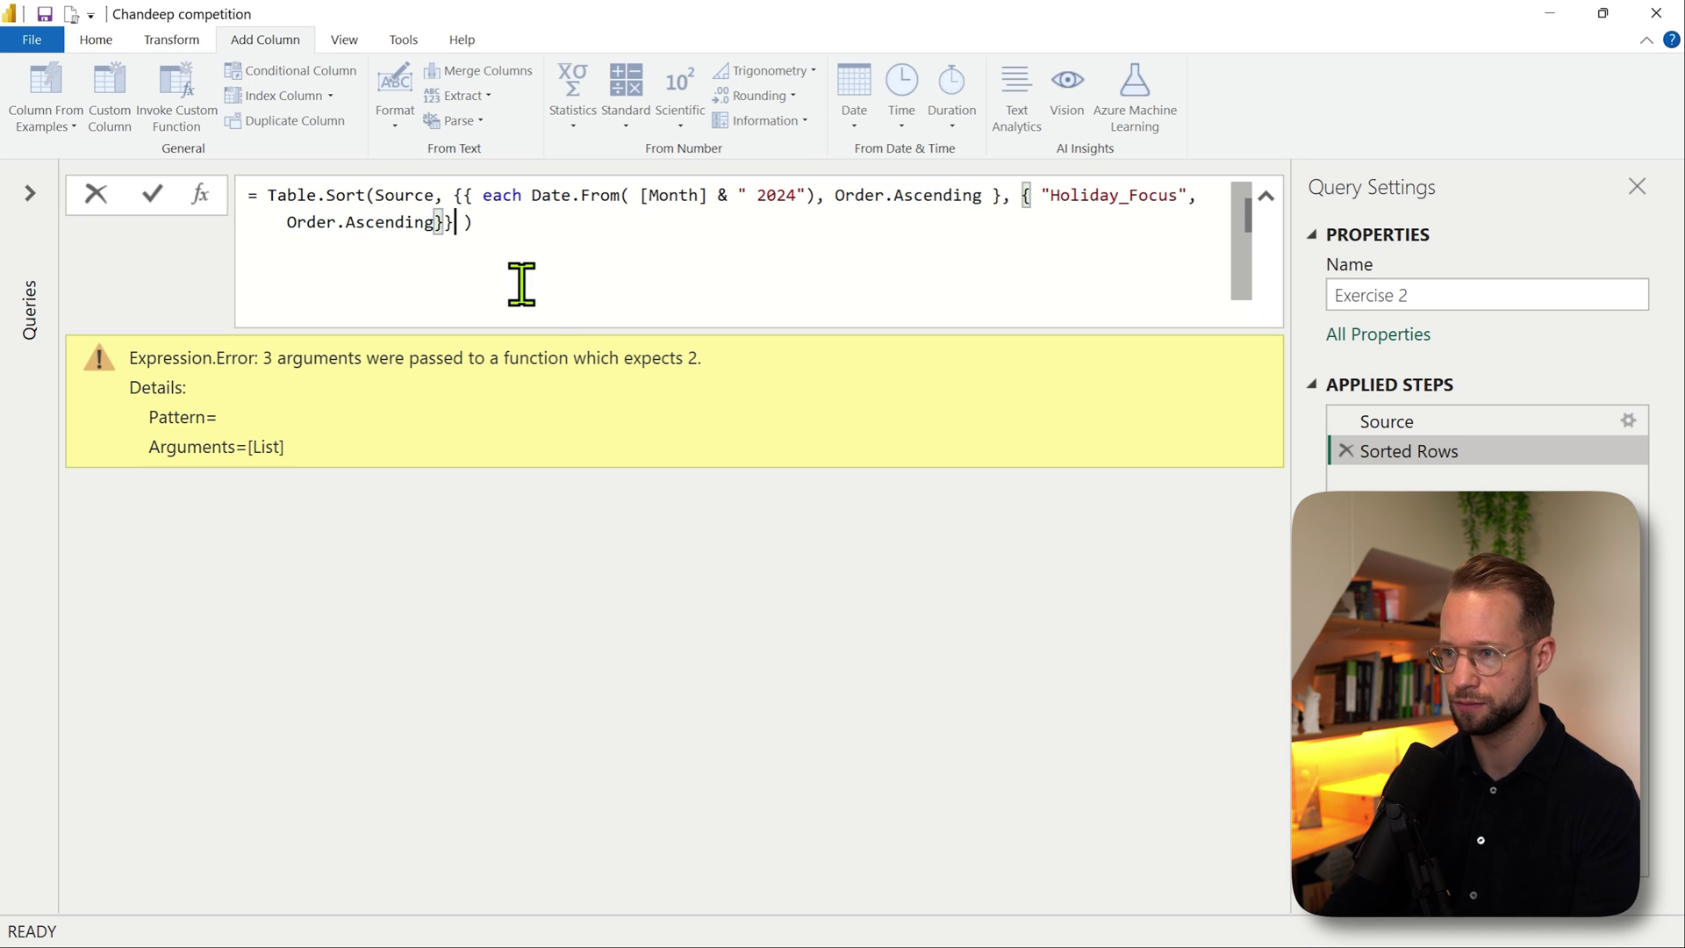
text(})
key(Return)
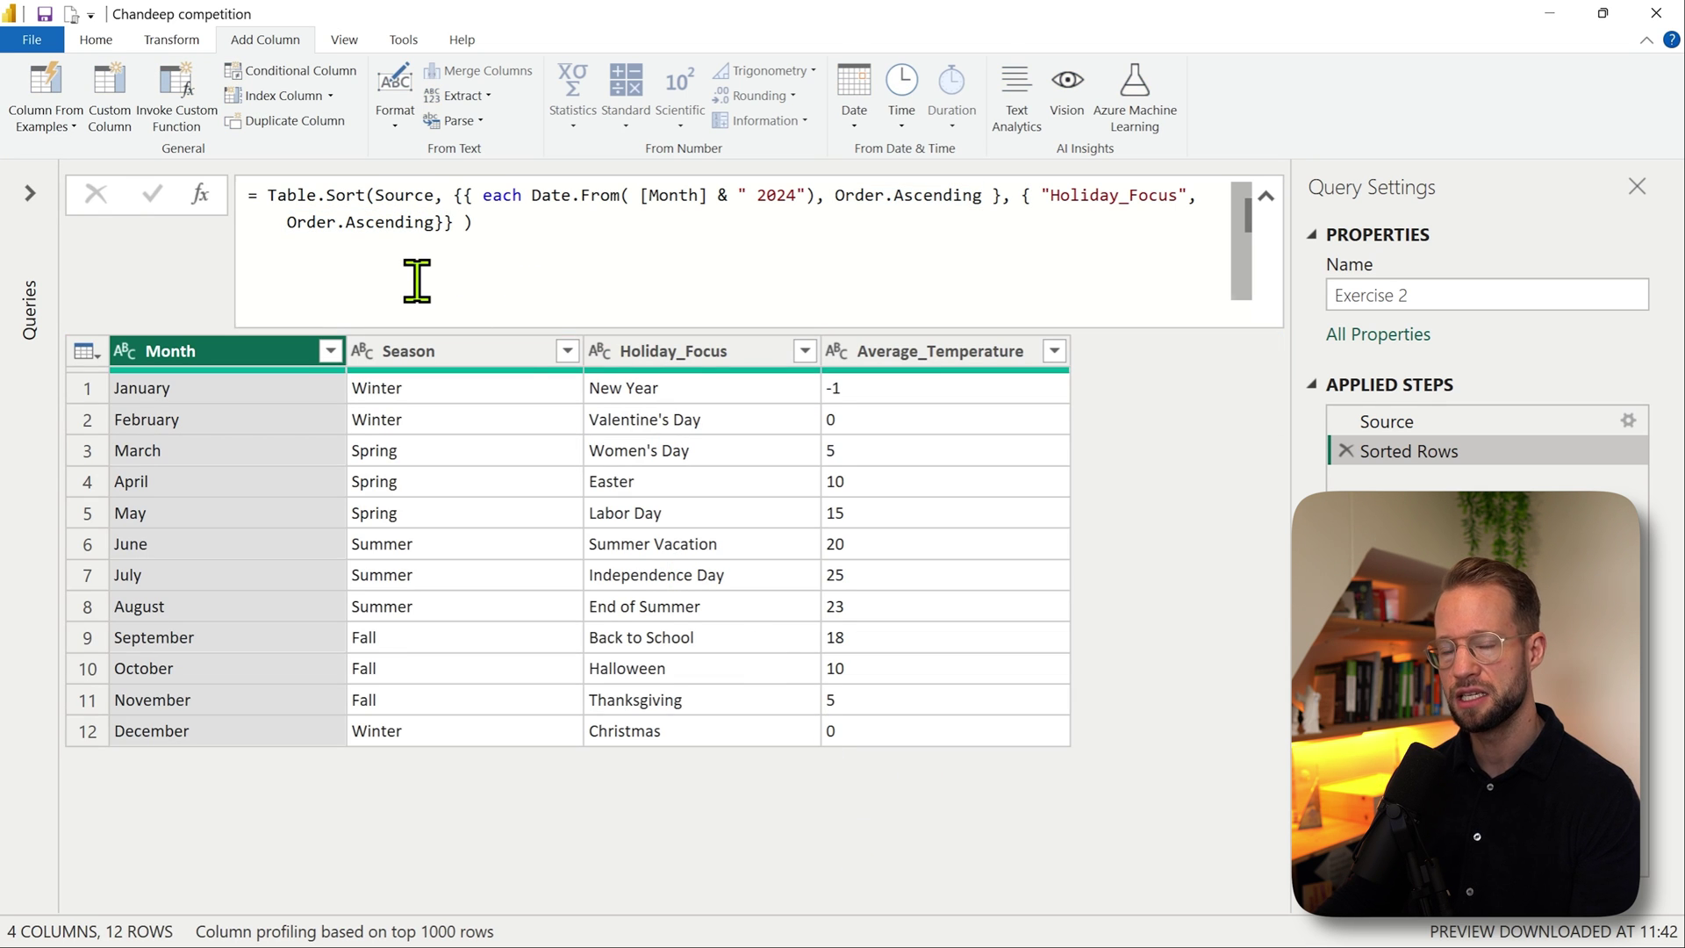